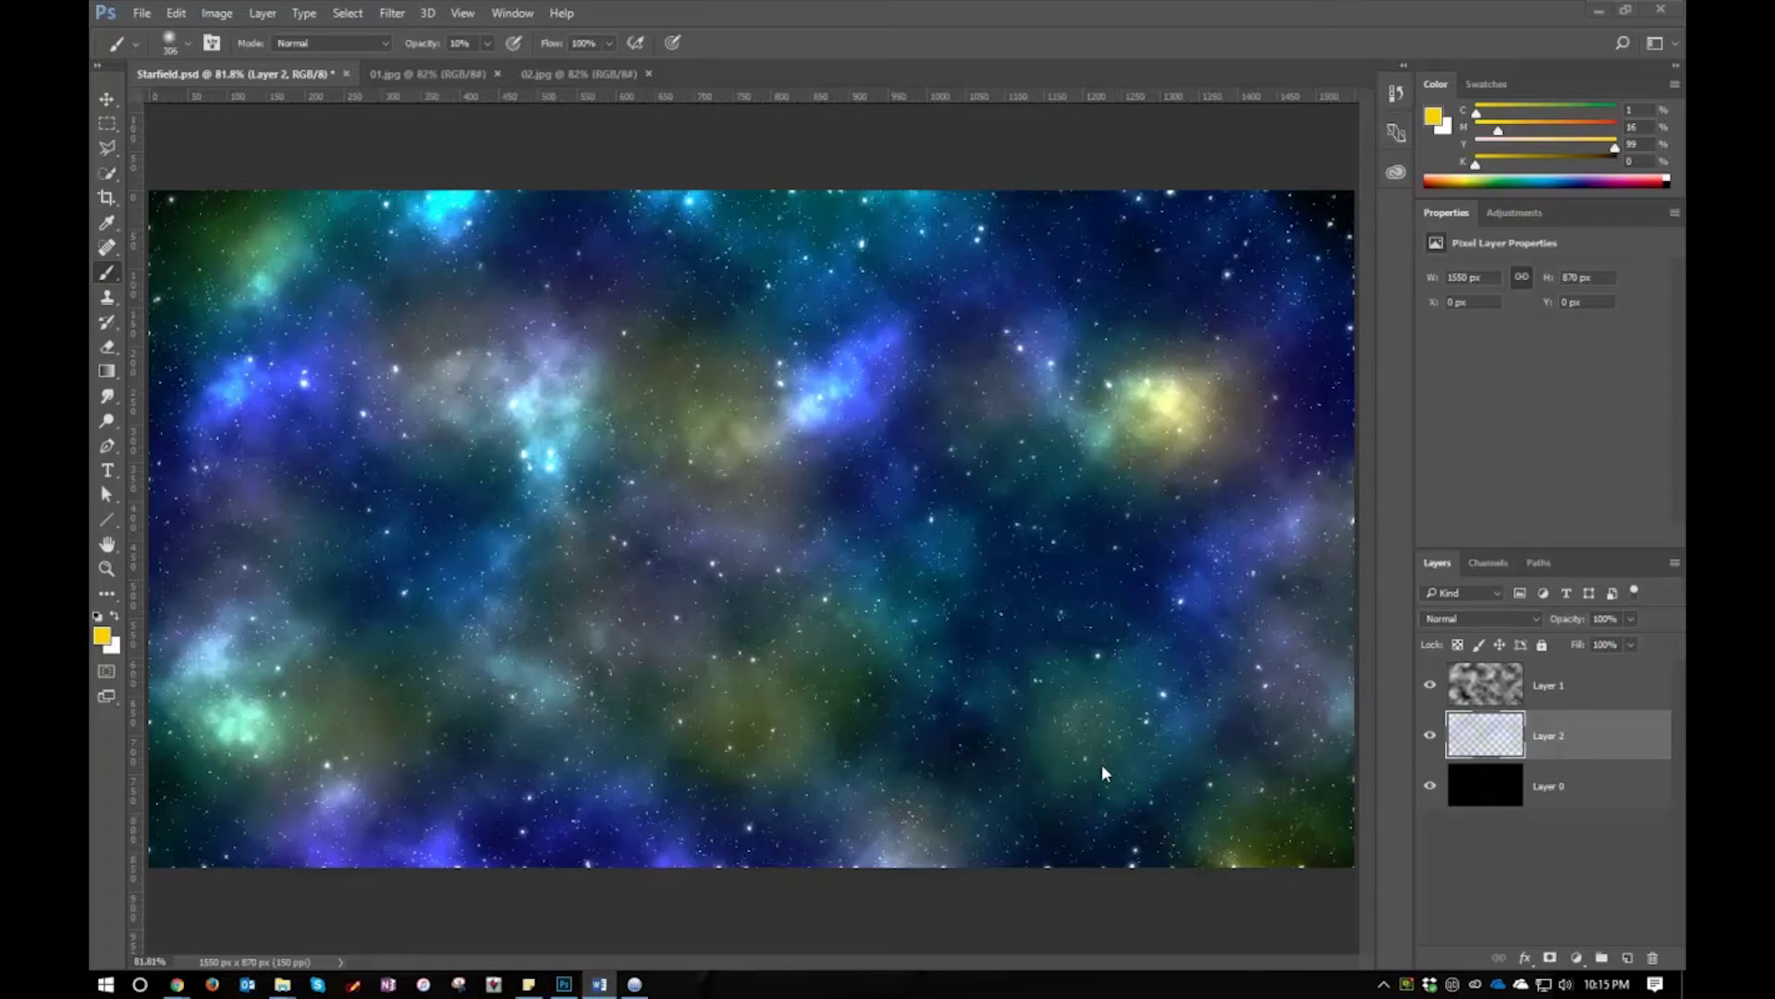
Open the Planet01 texture from the Grade 5 (2017) library as its own document
click(1398, 174)
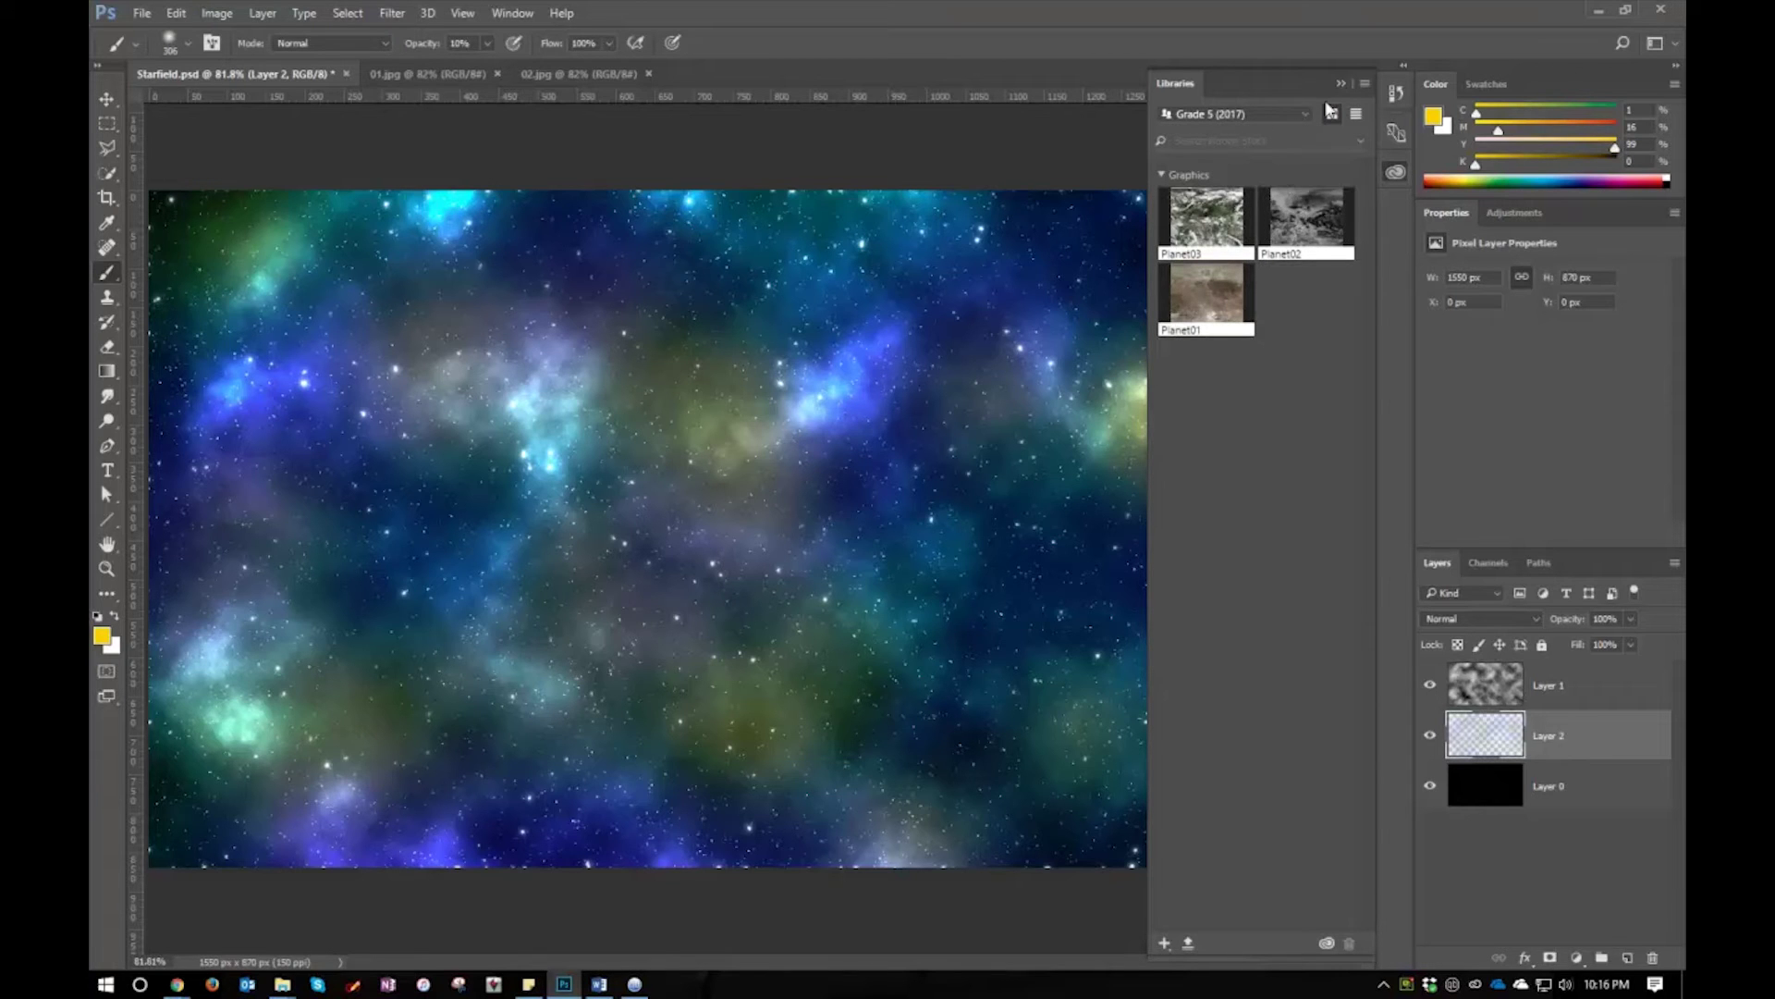
double_click(1206, 295)
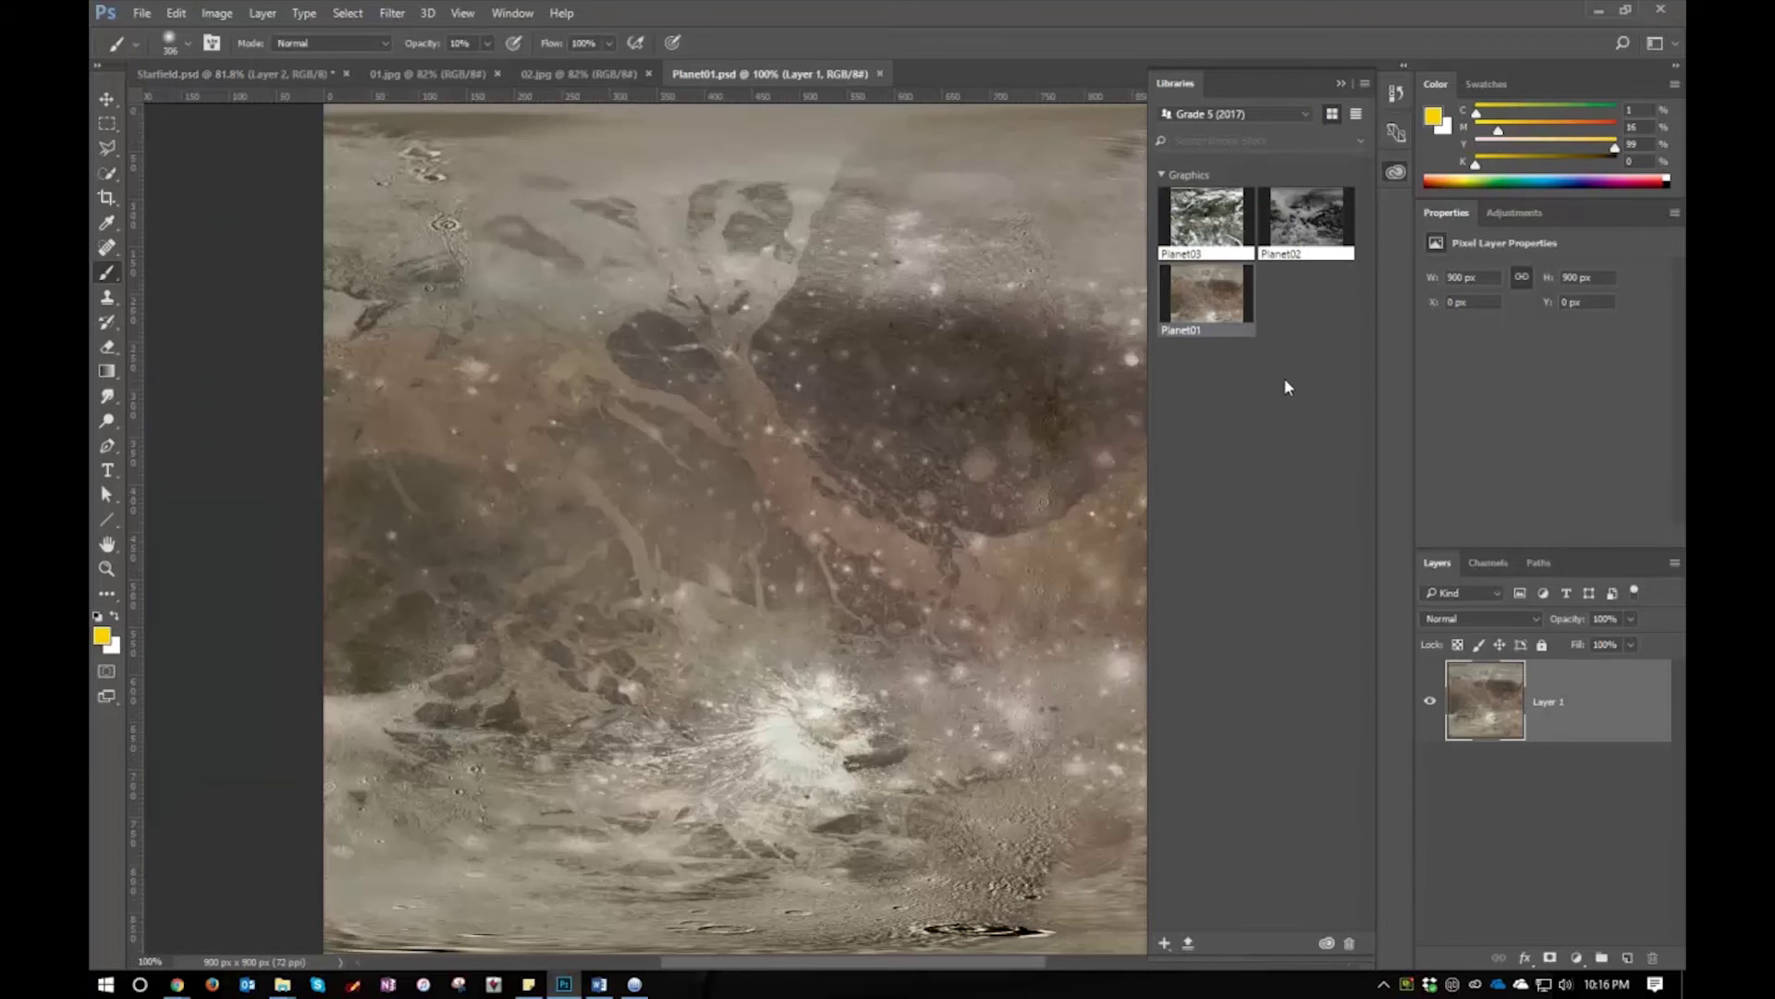
click(1341, 83)
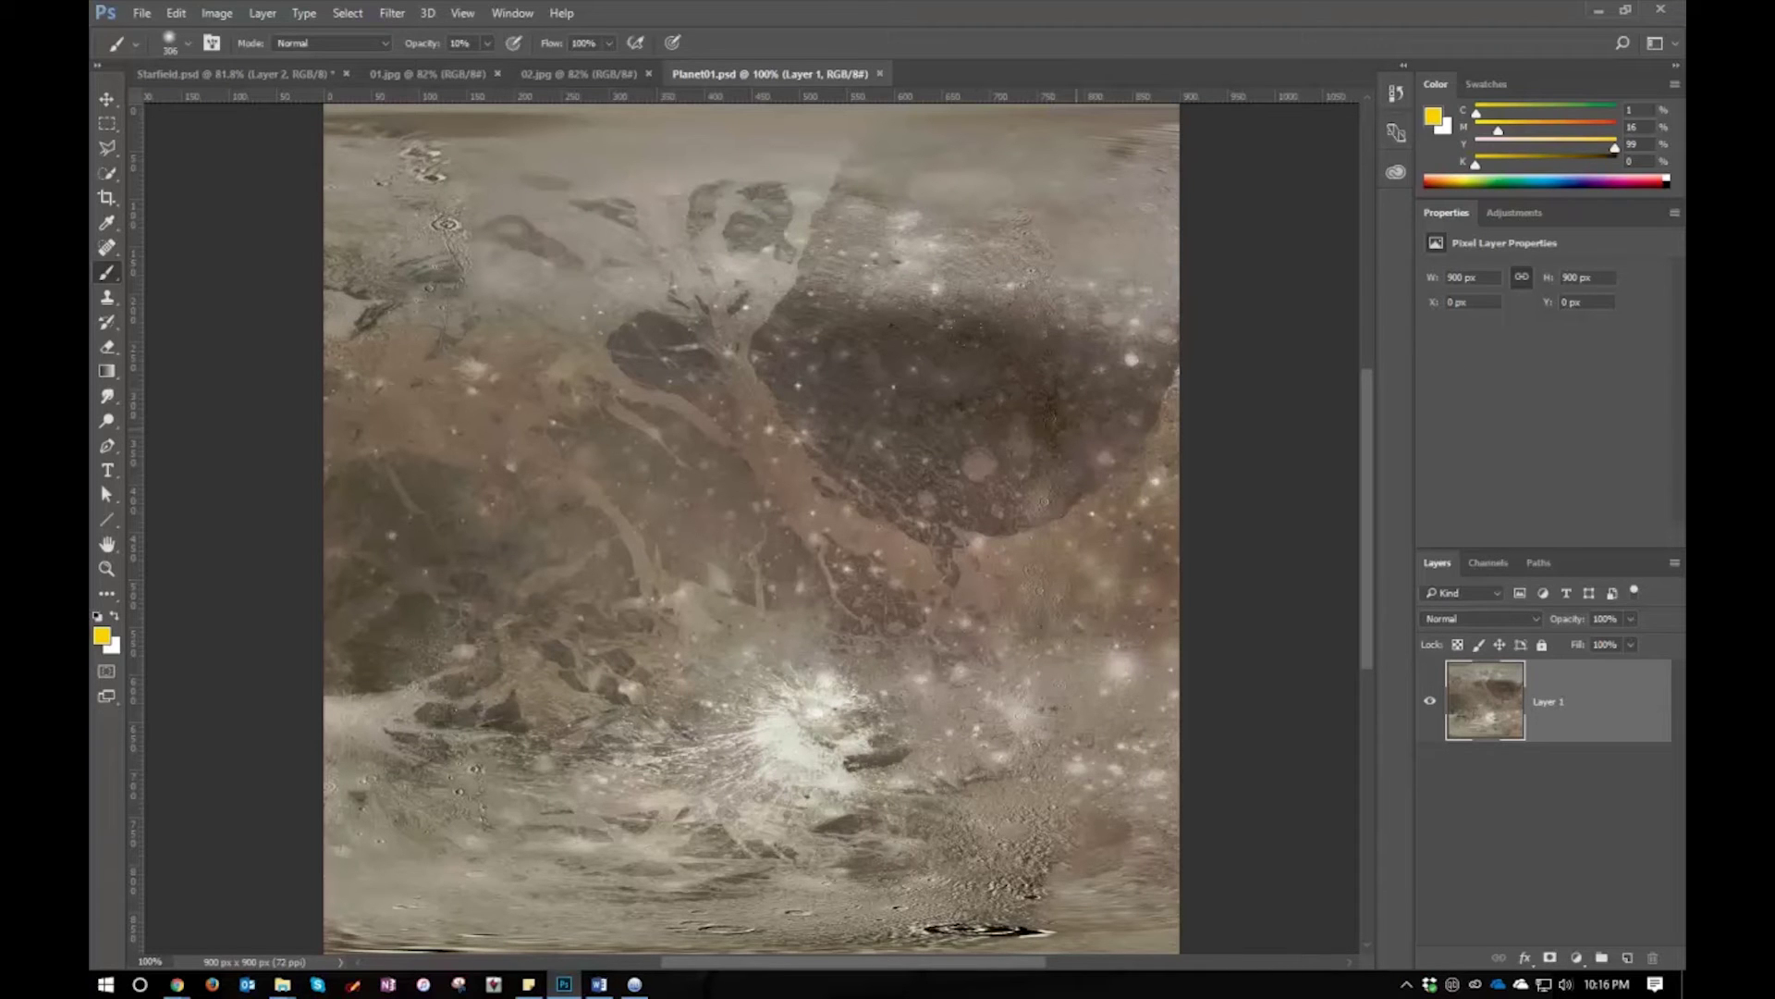
Select a full-width circle of the Planet01 texture with the Elliptical Marquee and copy it to a new layer
click(109, 122)
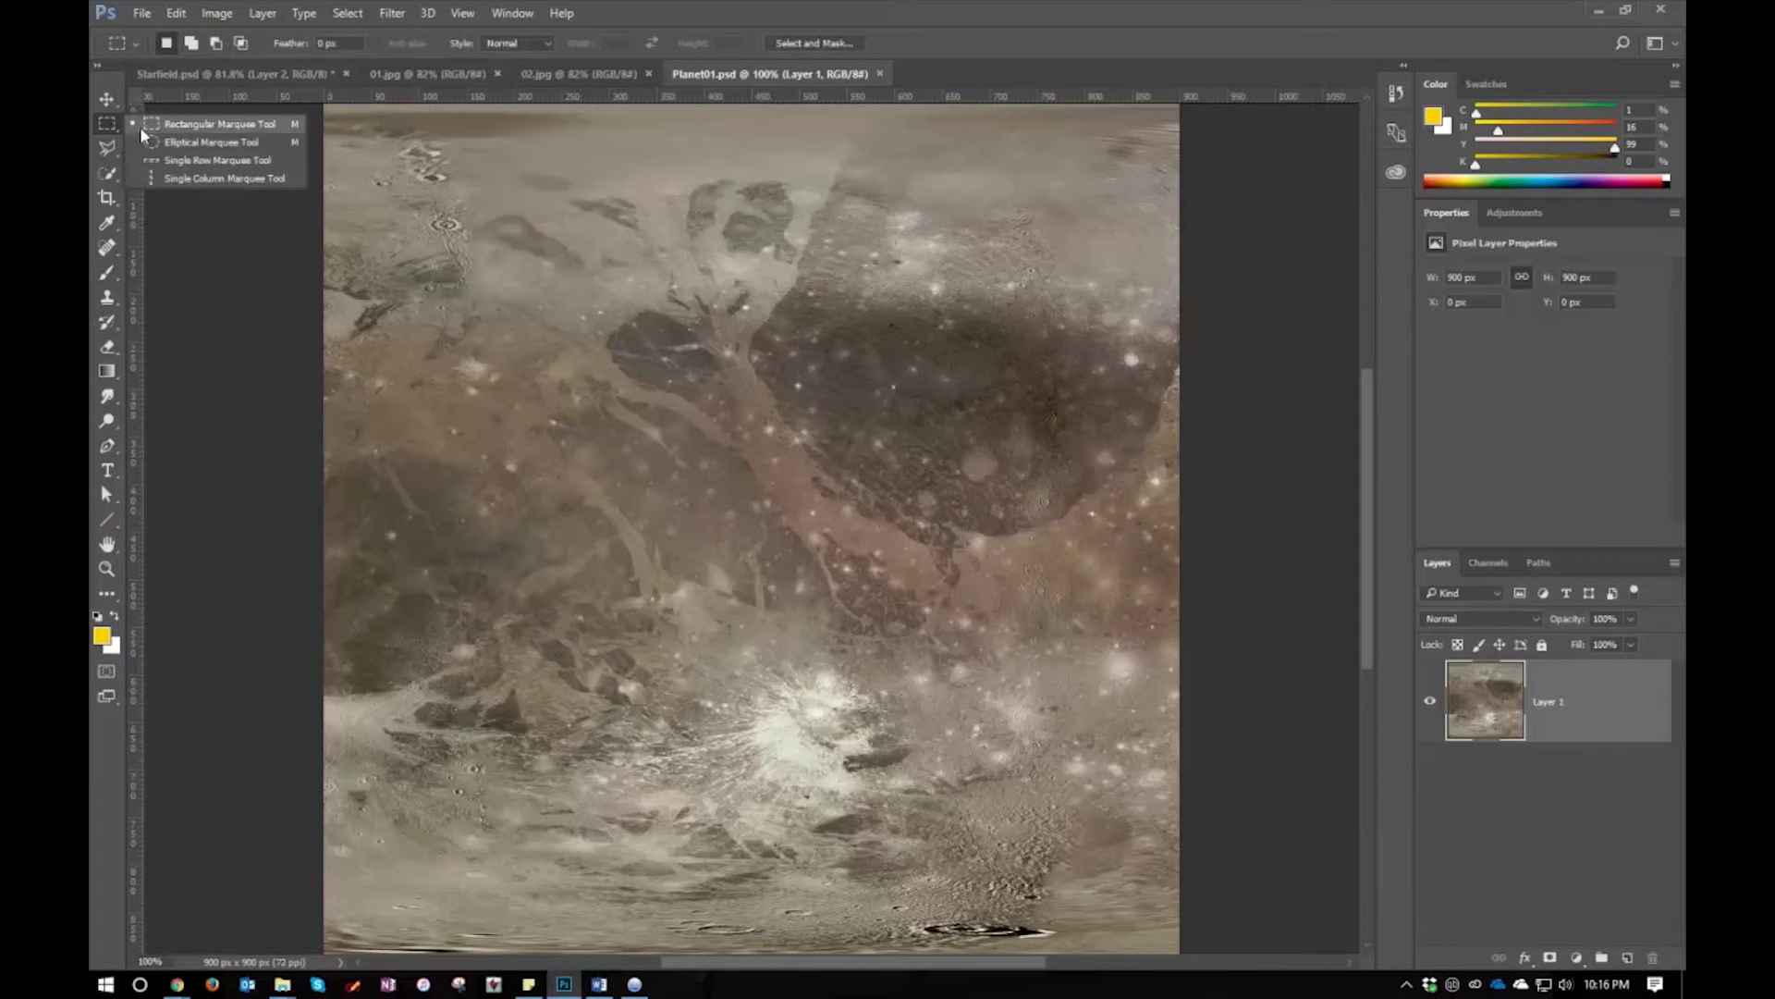
click(162, 141)
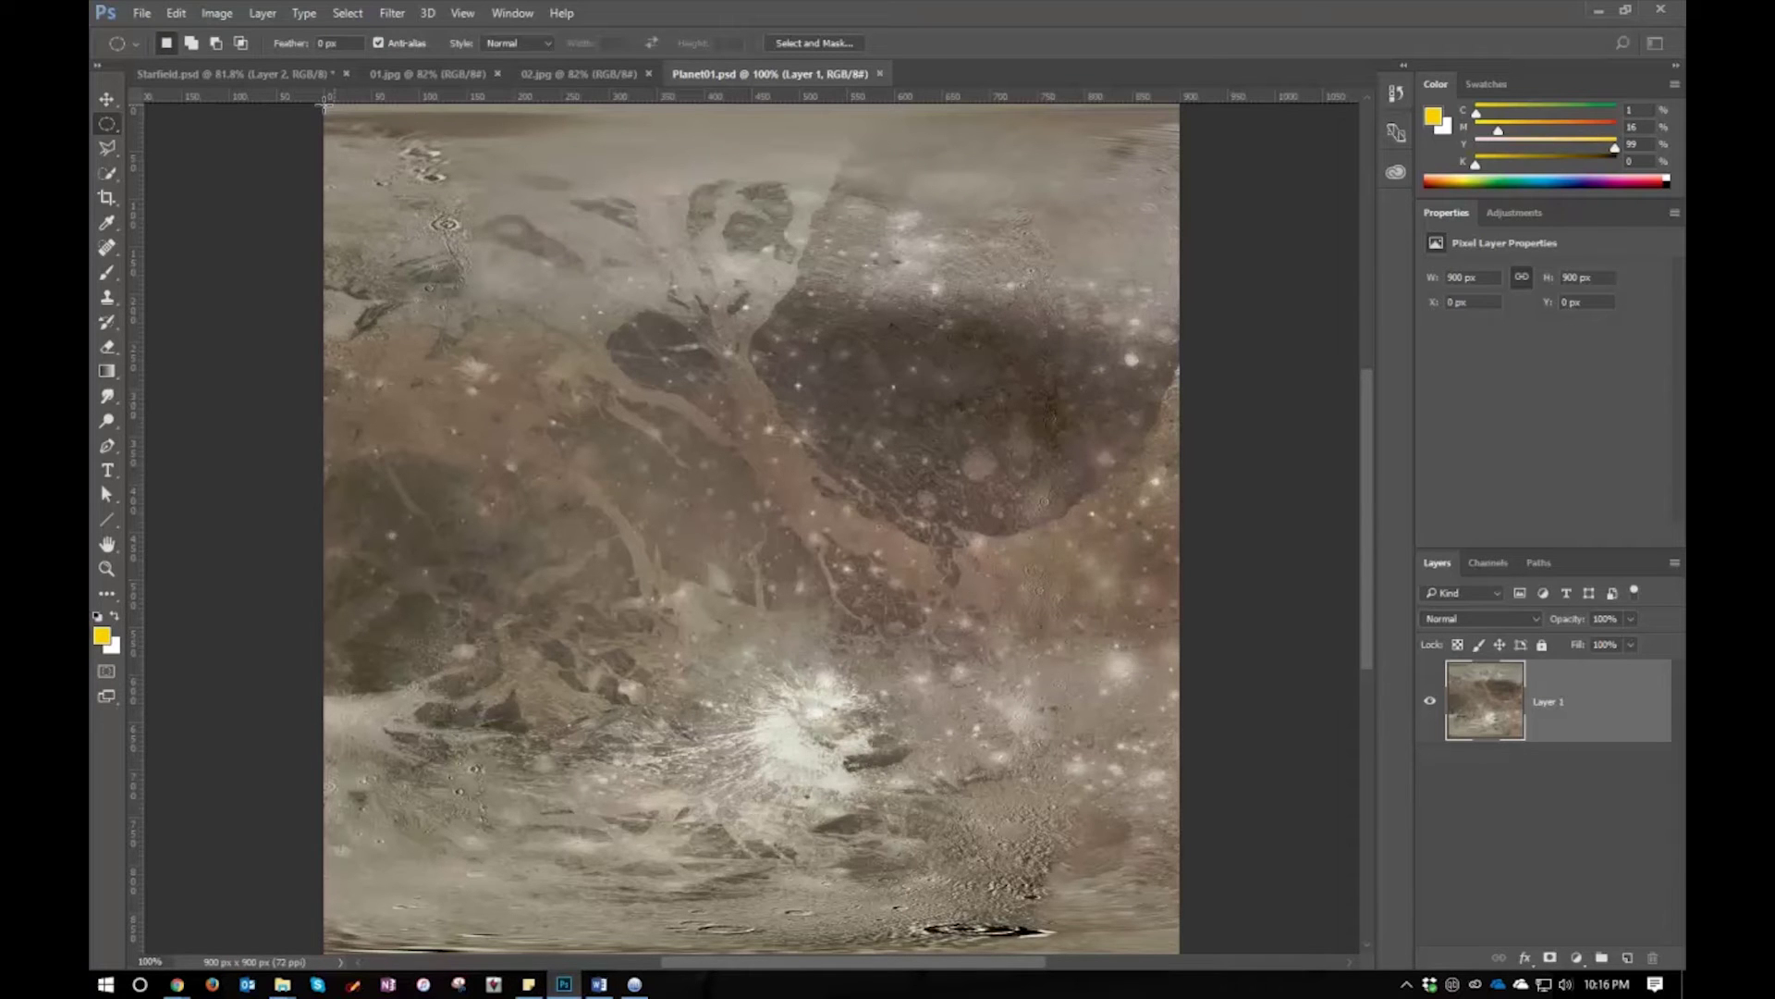
drag(325, 107, 1180, 198)
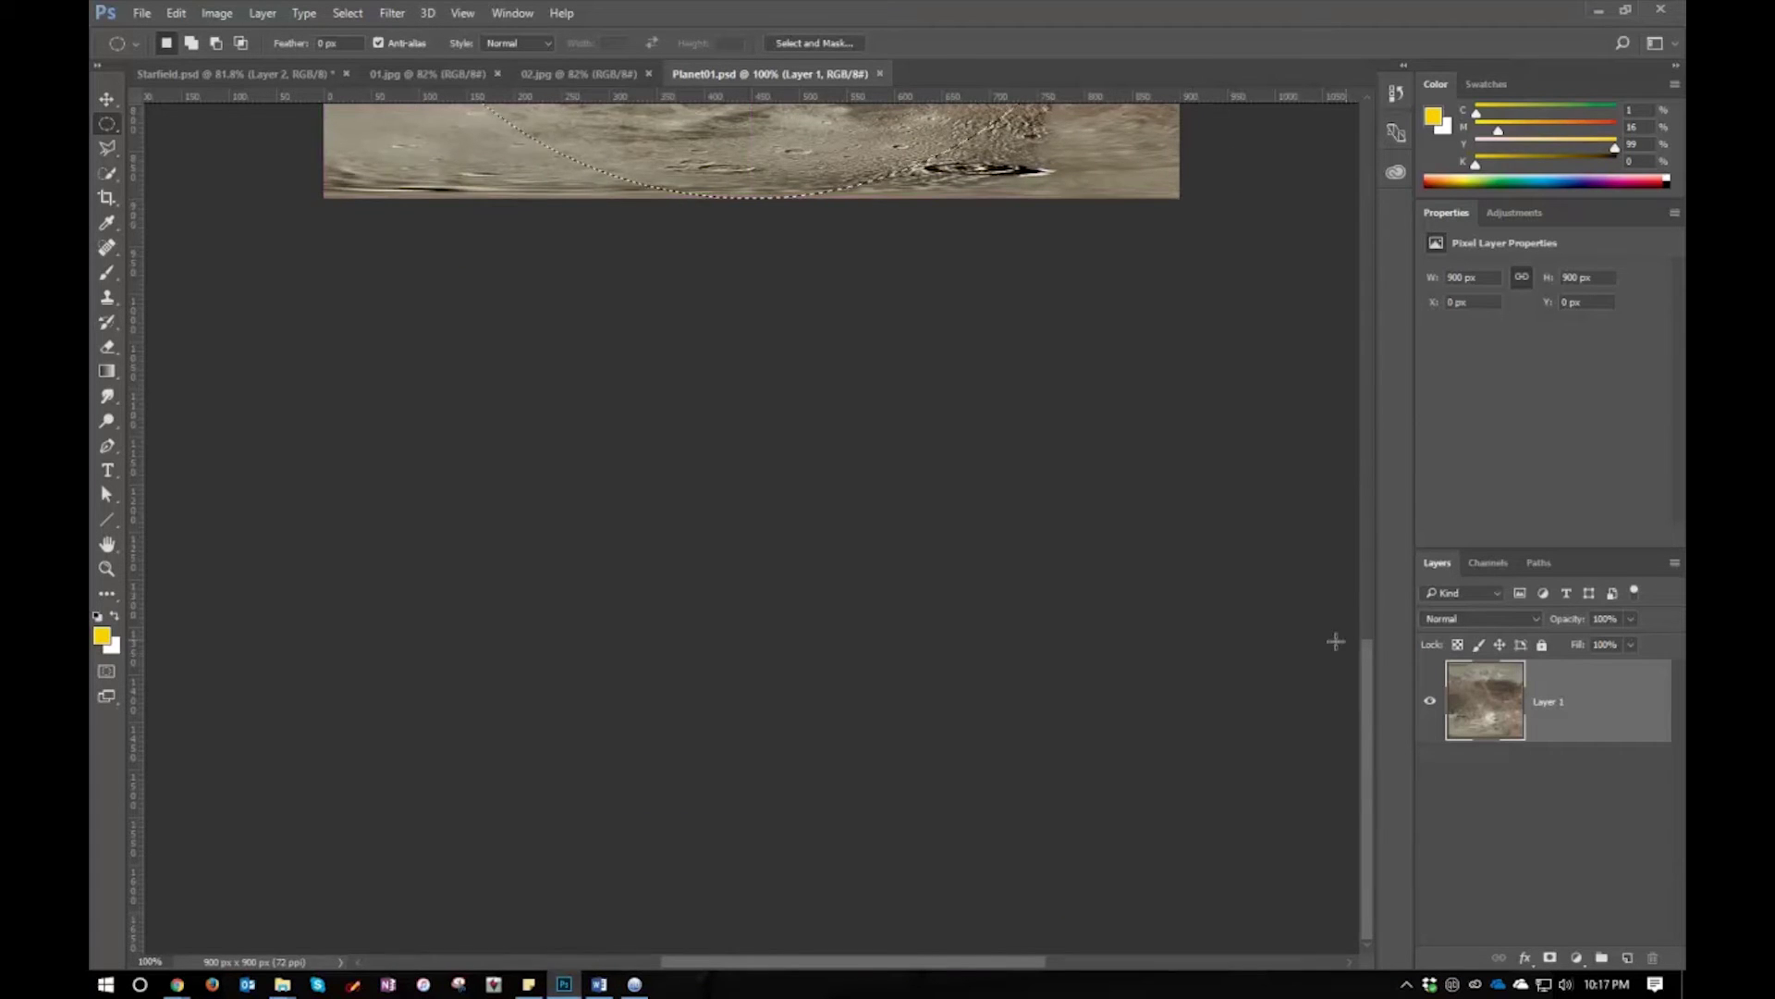
drag(1363, 668, 1359, 435)
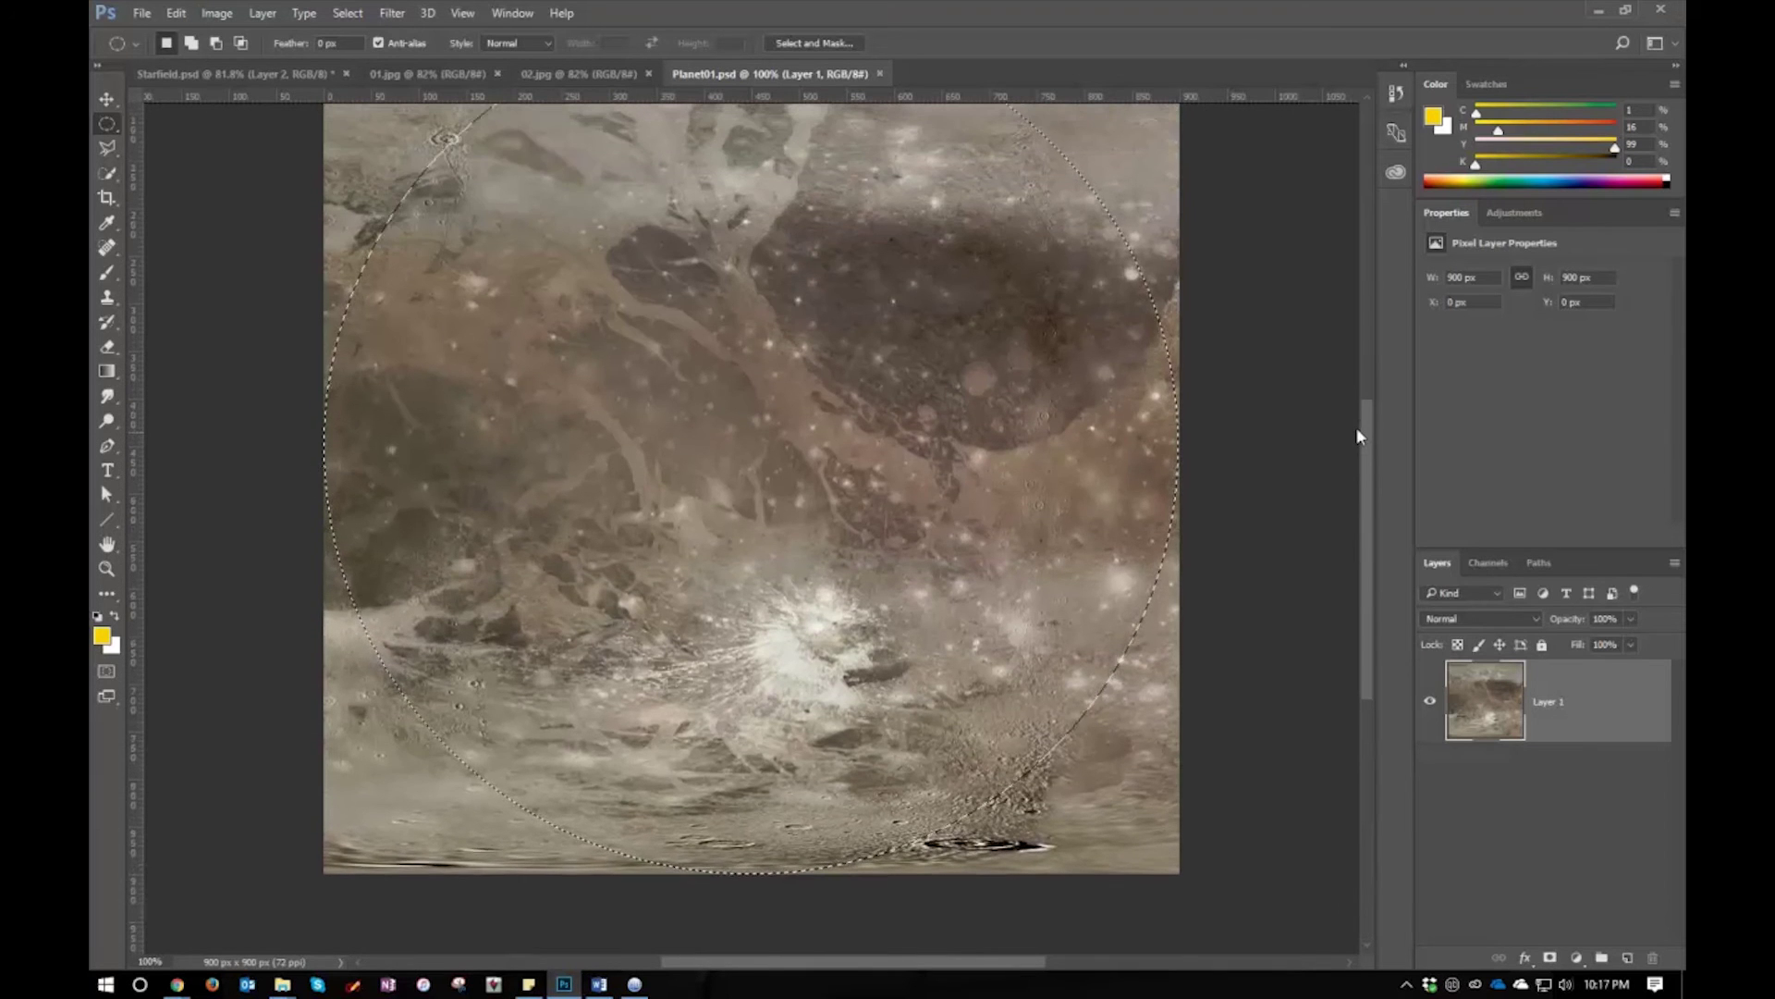
key(ctrl+0)
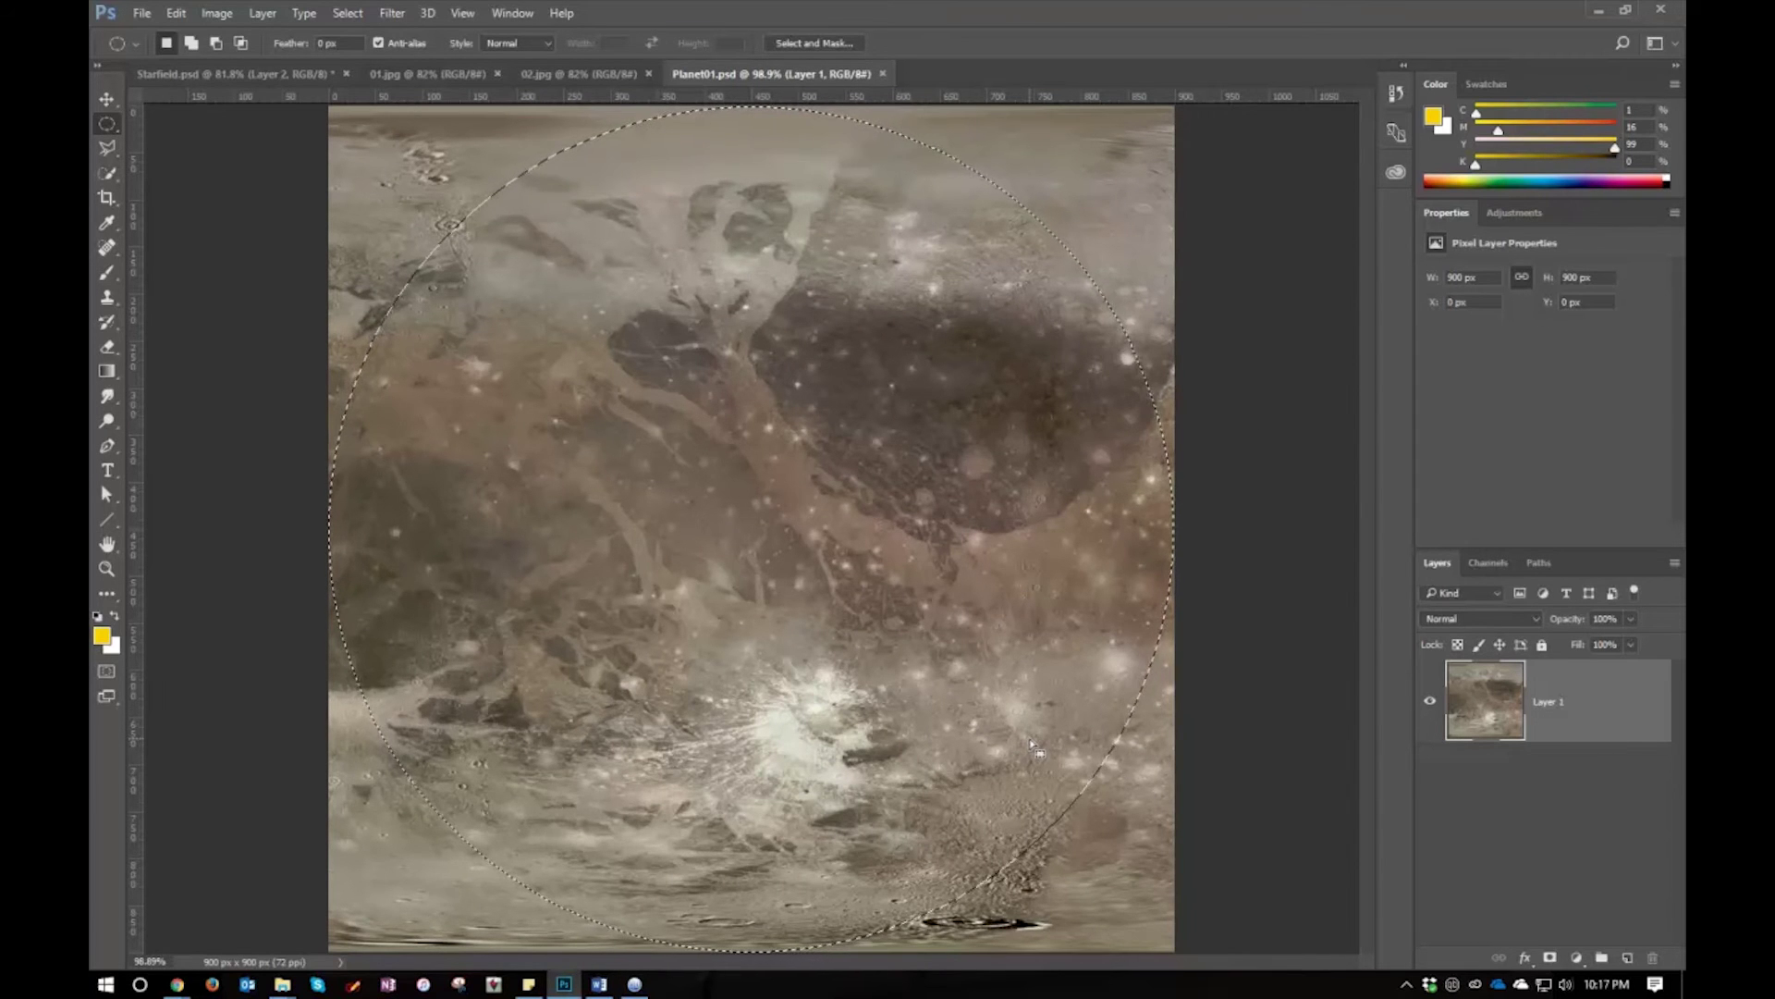
key(ctrl+j)
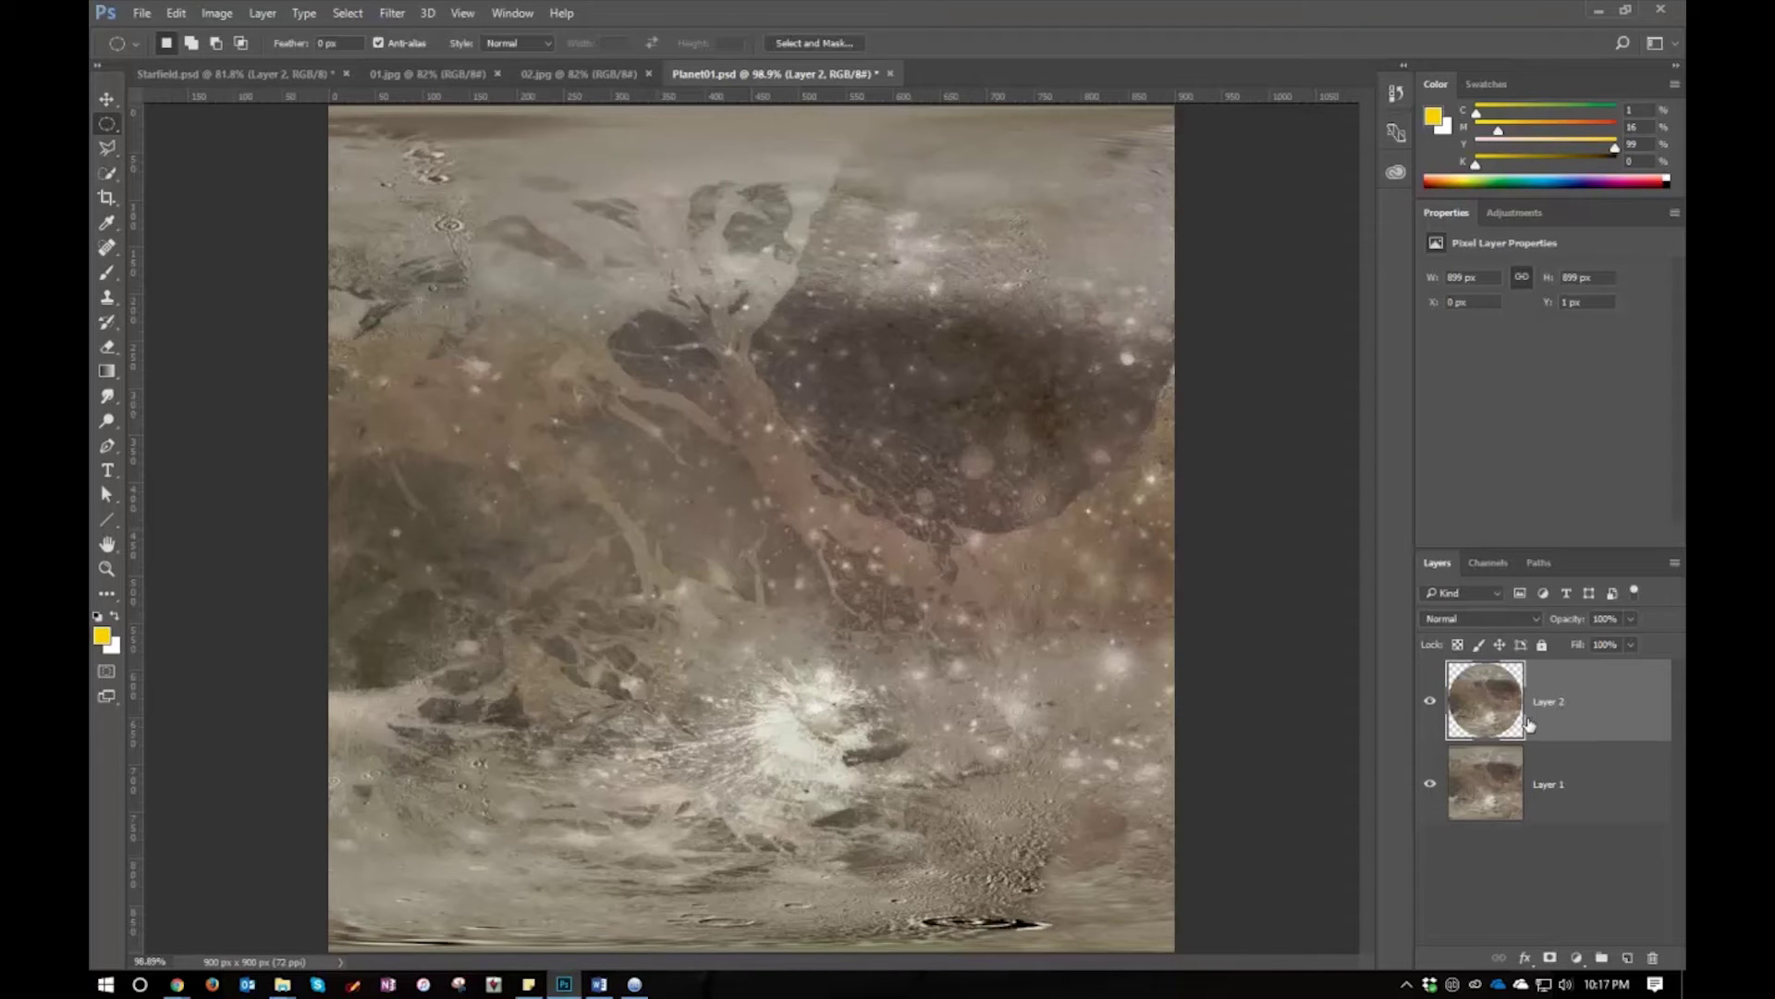
Apply the Spherize filter to the circular texture layer twice, with amount 100% and Normal mode
click(403, 14)
mouse_move(592, 260)
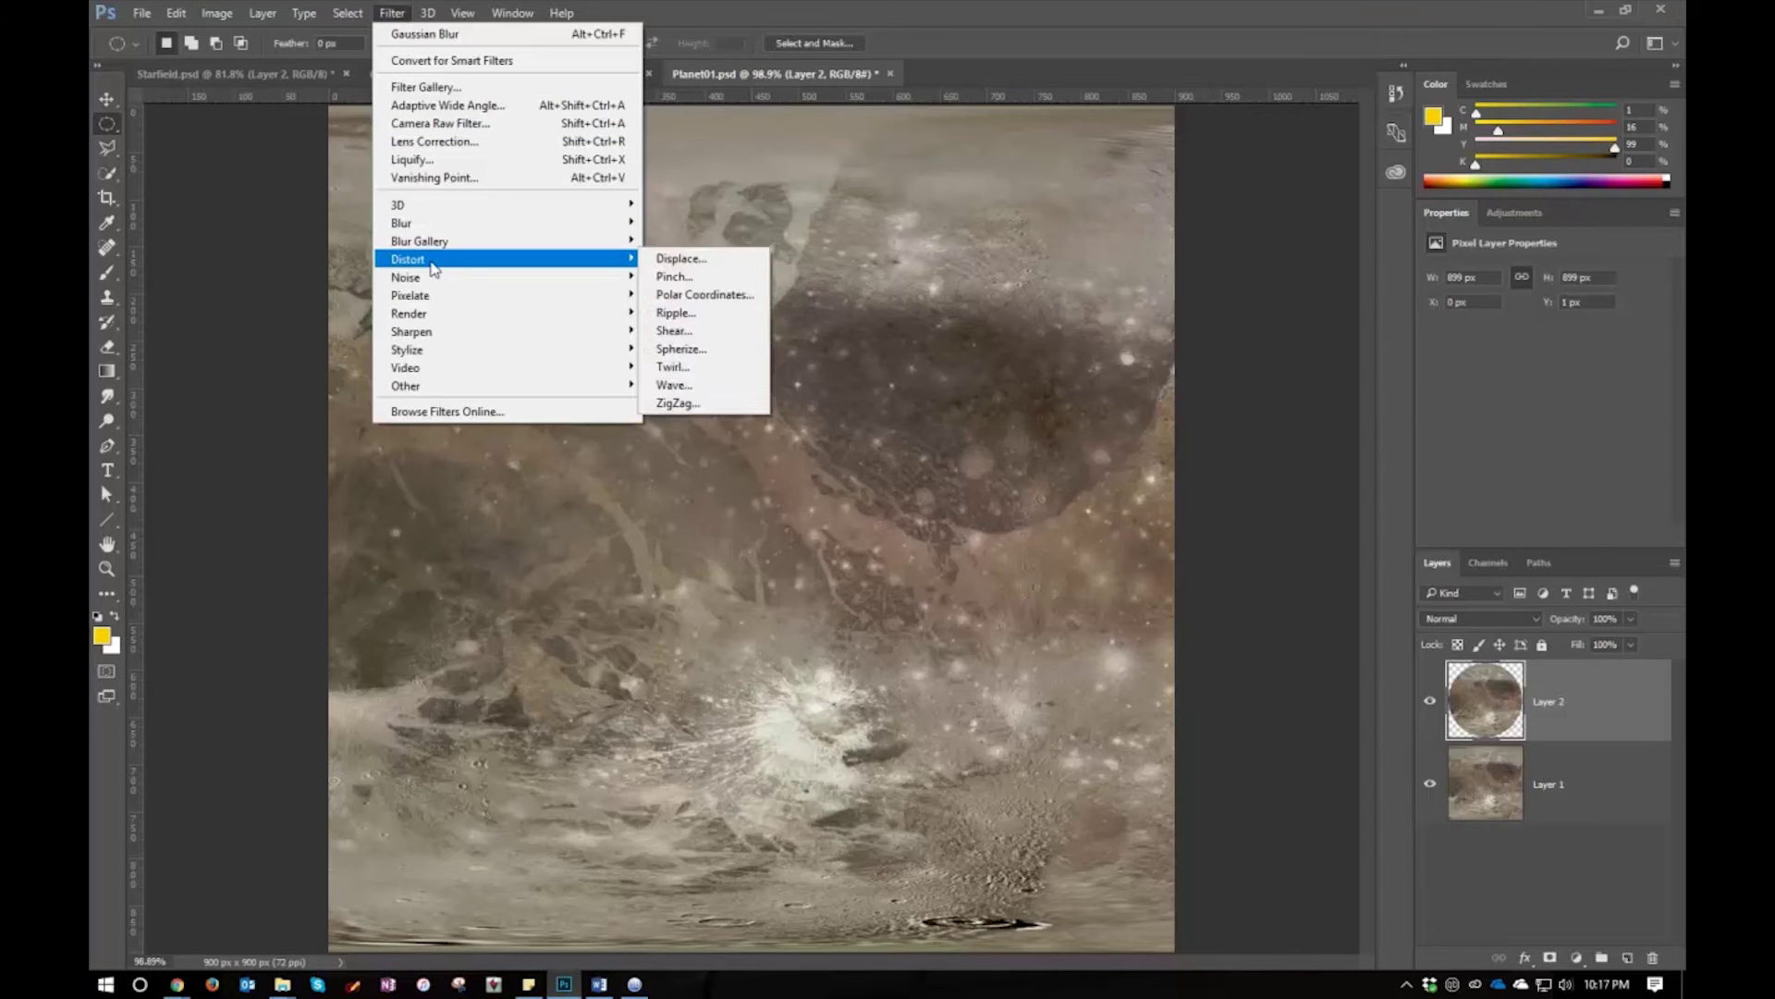
click(706, 355)
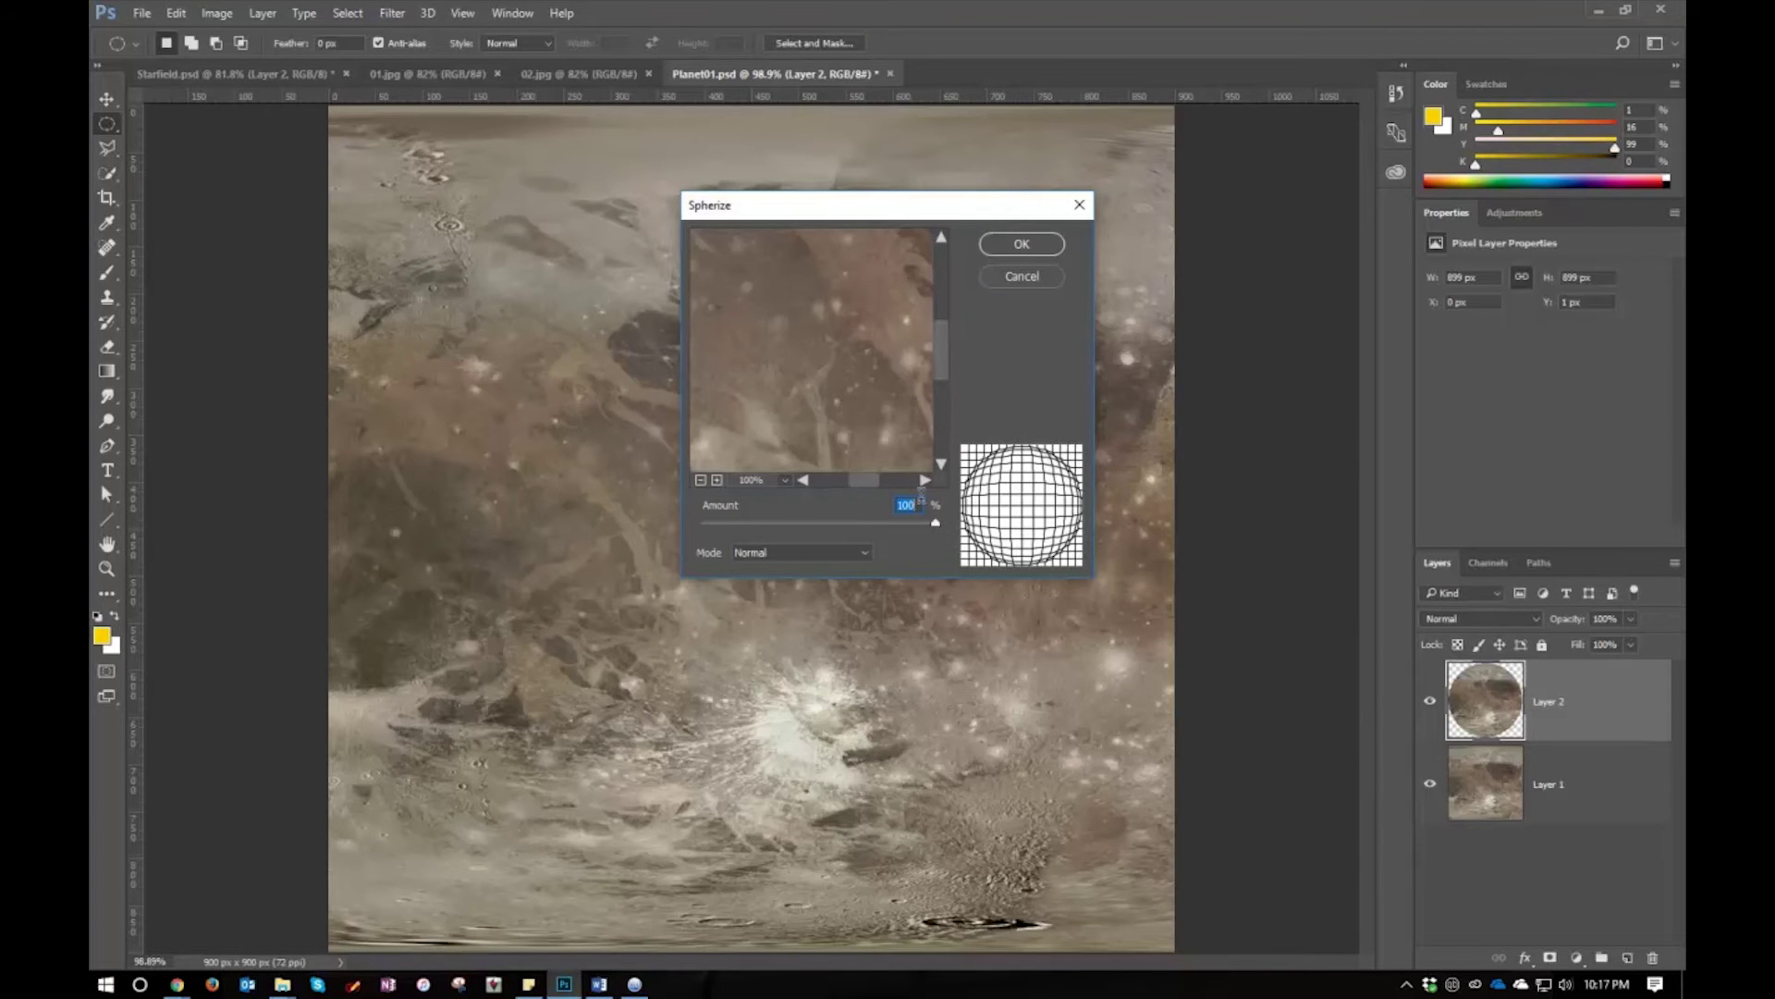
click(1022, 245)
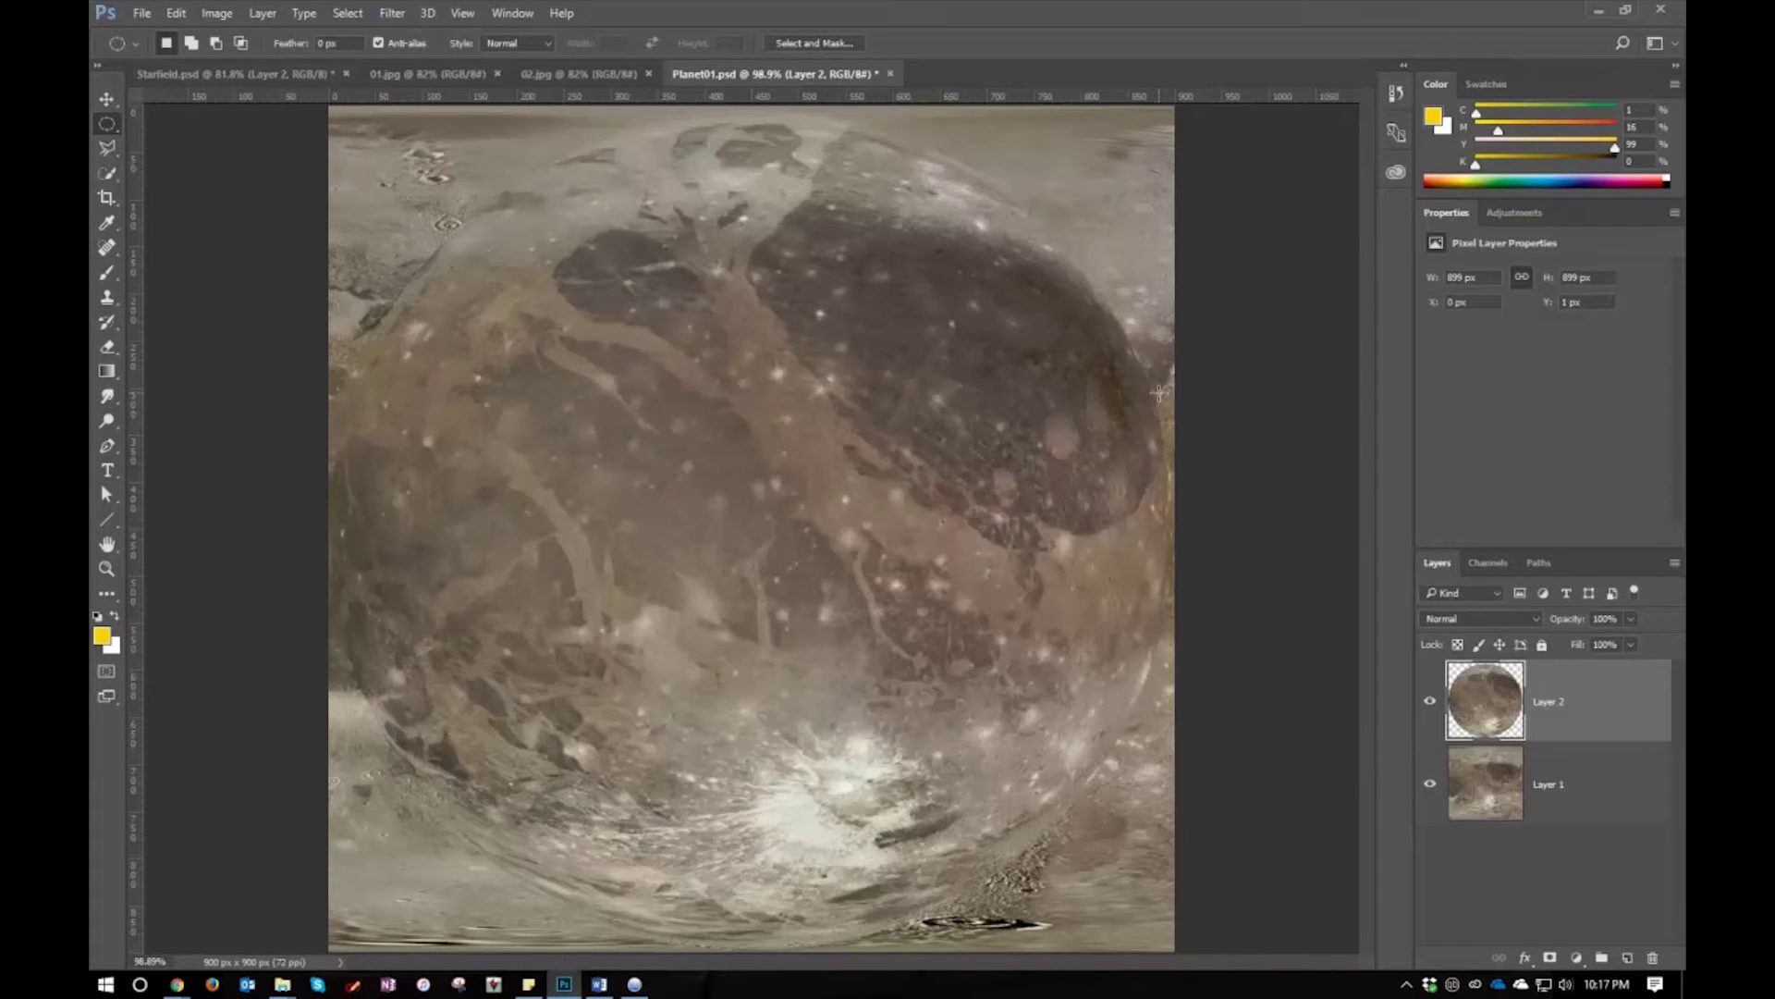
click(392, 13)
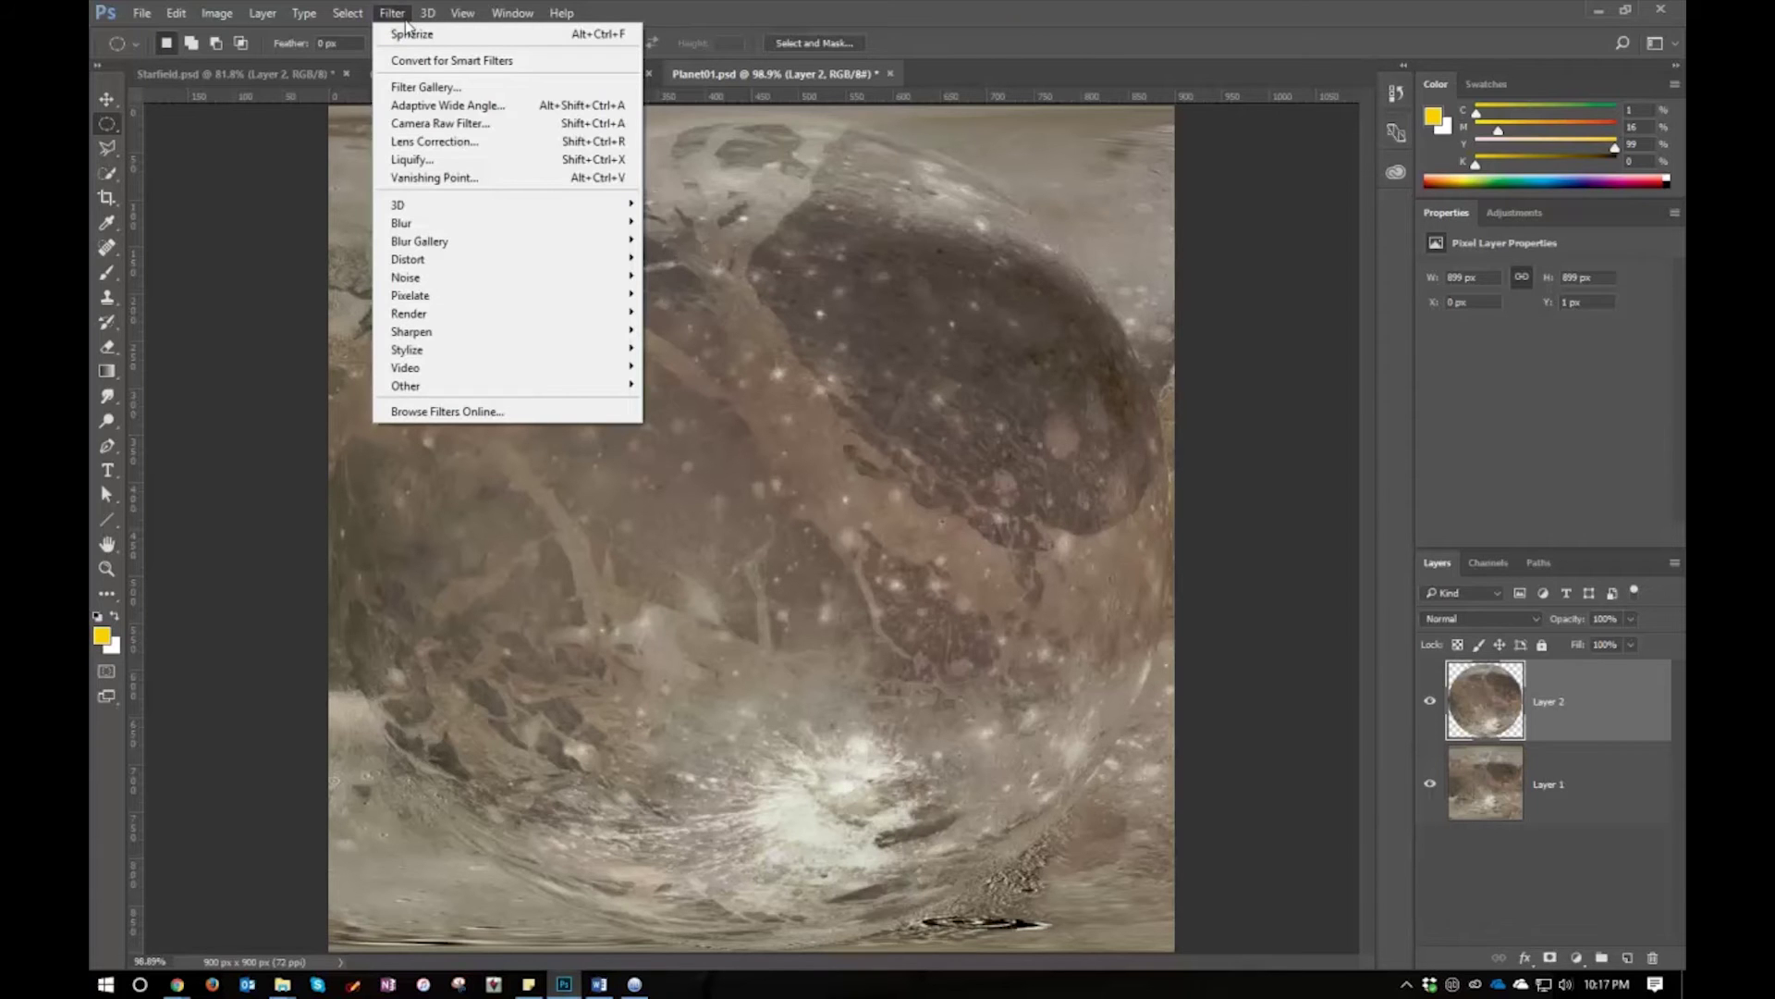
mouse_move(504, 268)
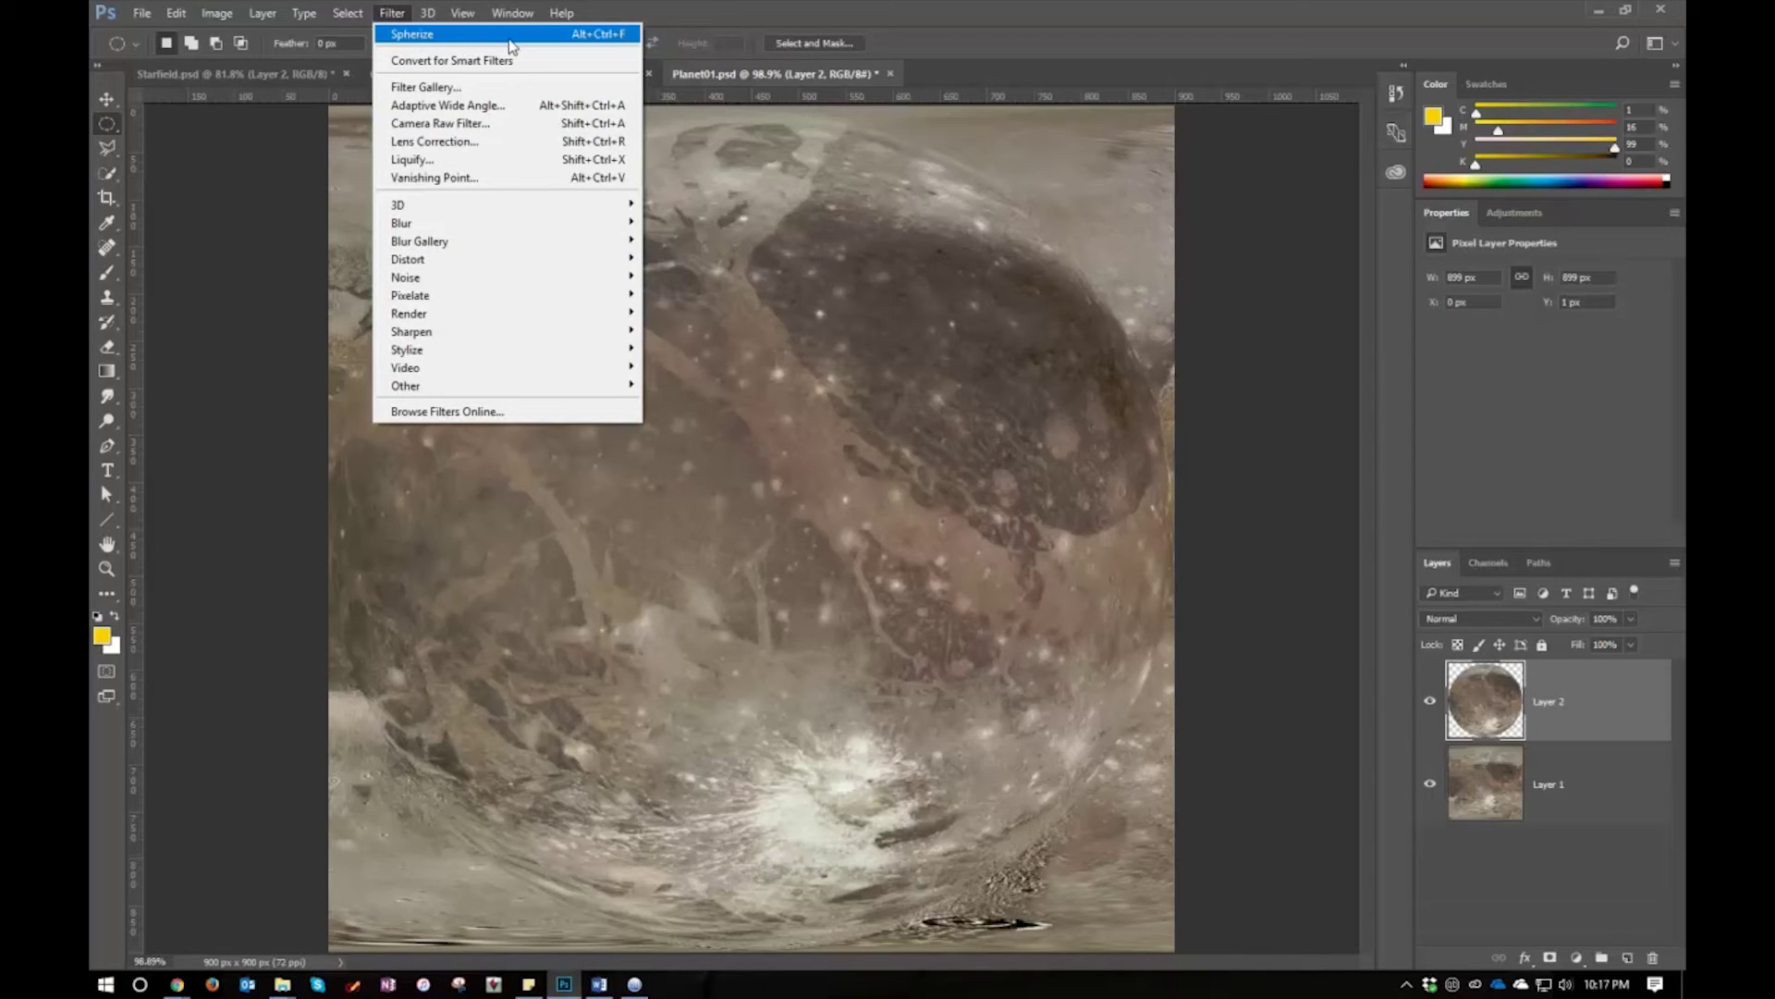
click(401, 37)
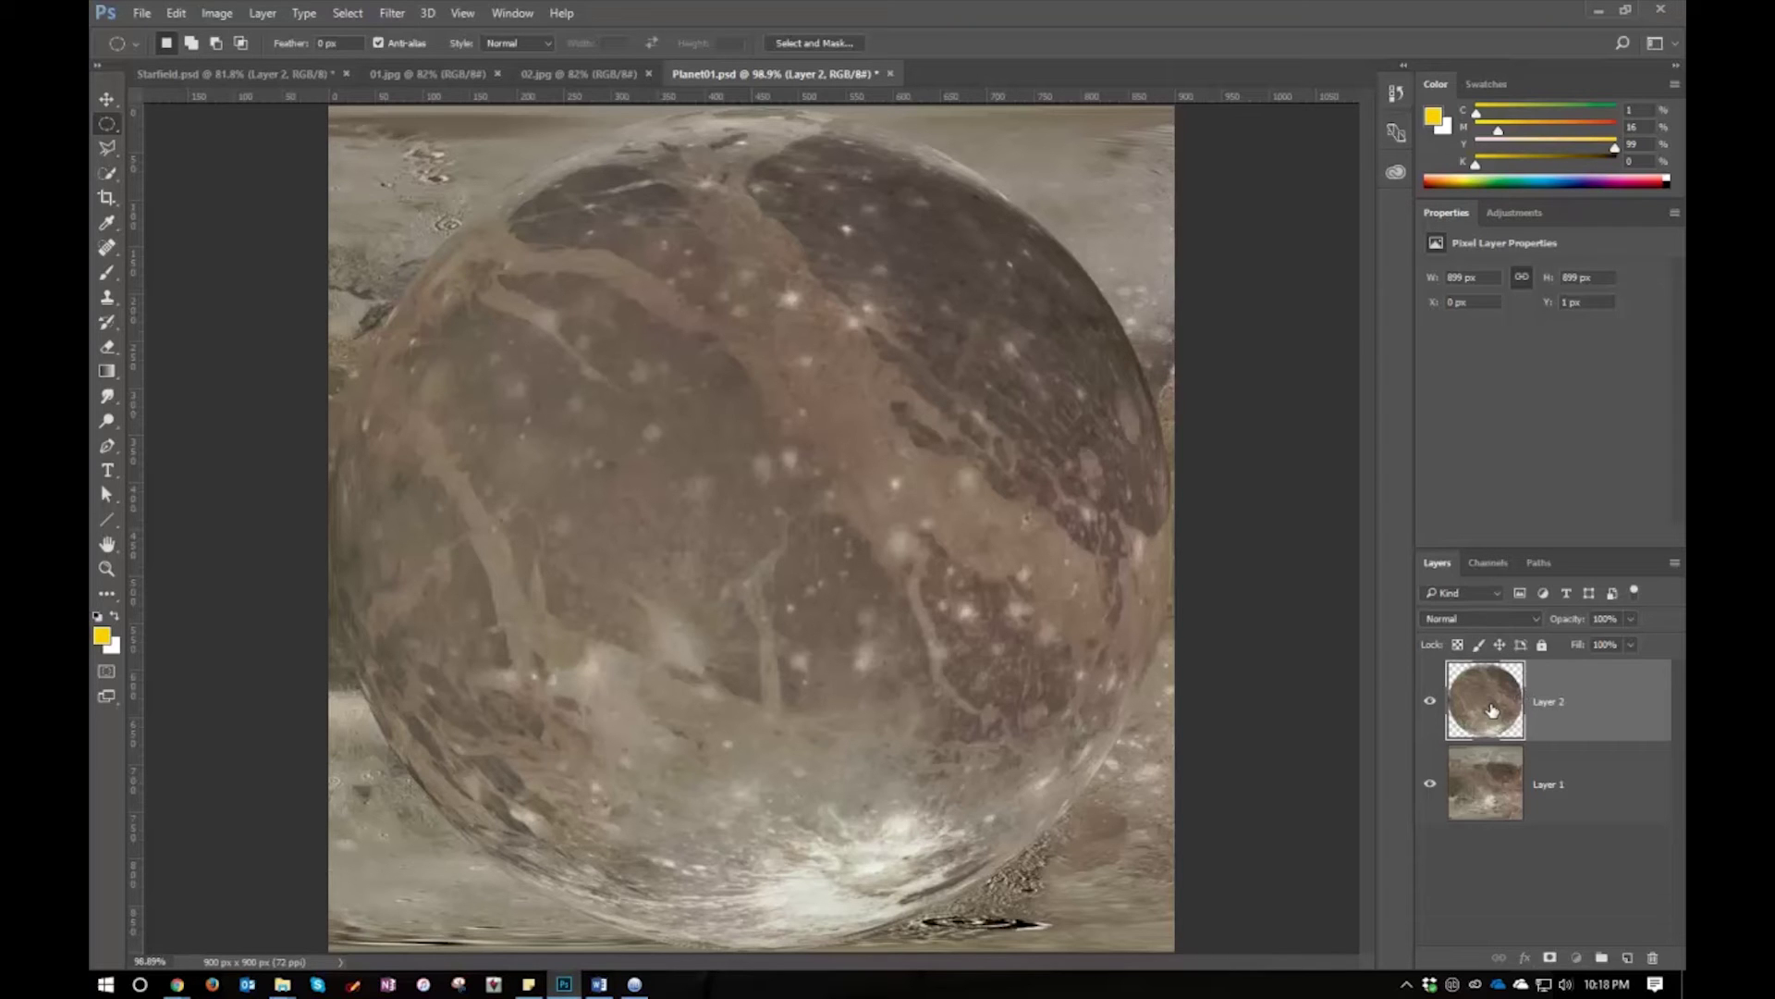
Copy the spherized planet layer into Starfield.psd and place it above the clouds layer, Layer 1
drag(1491, 709, 733, 491)
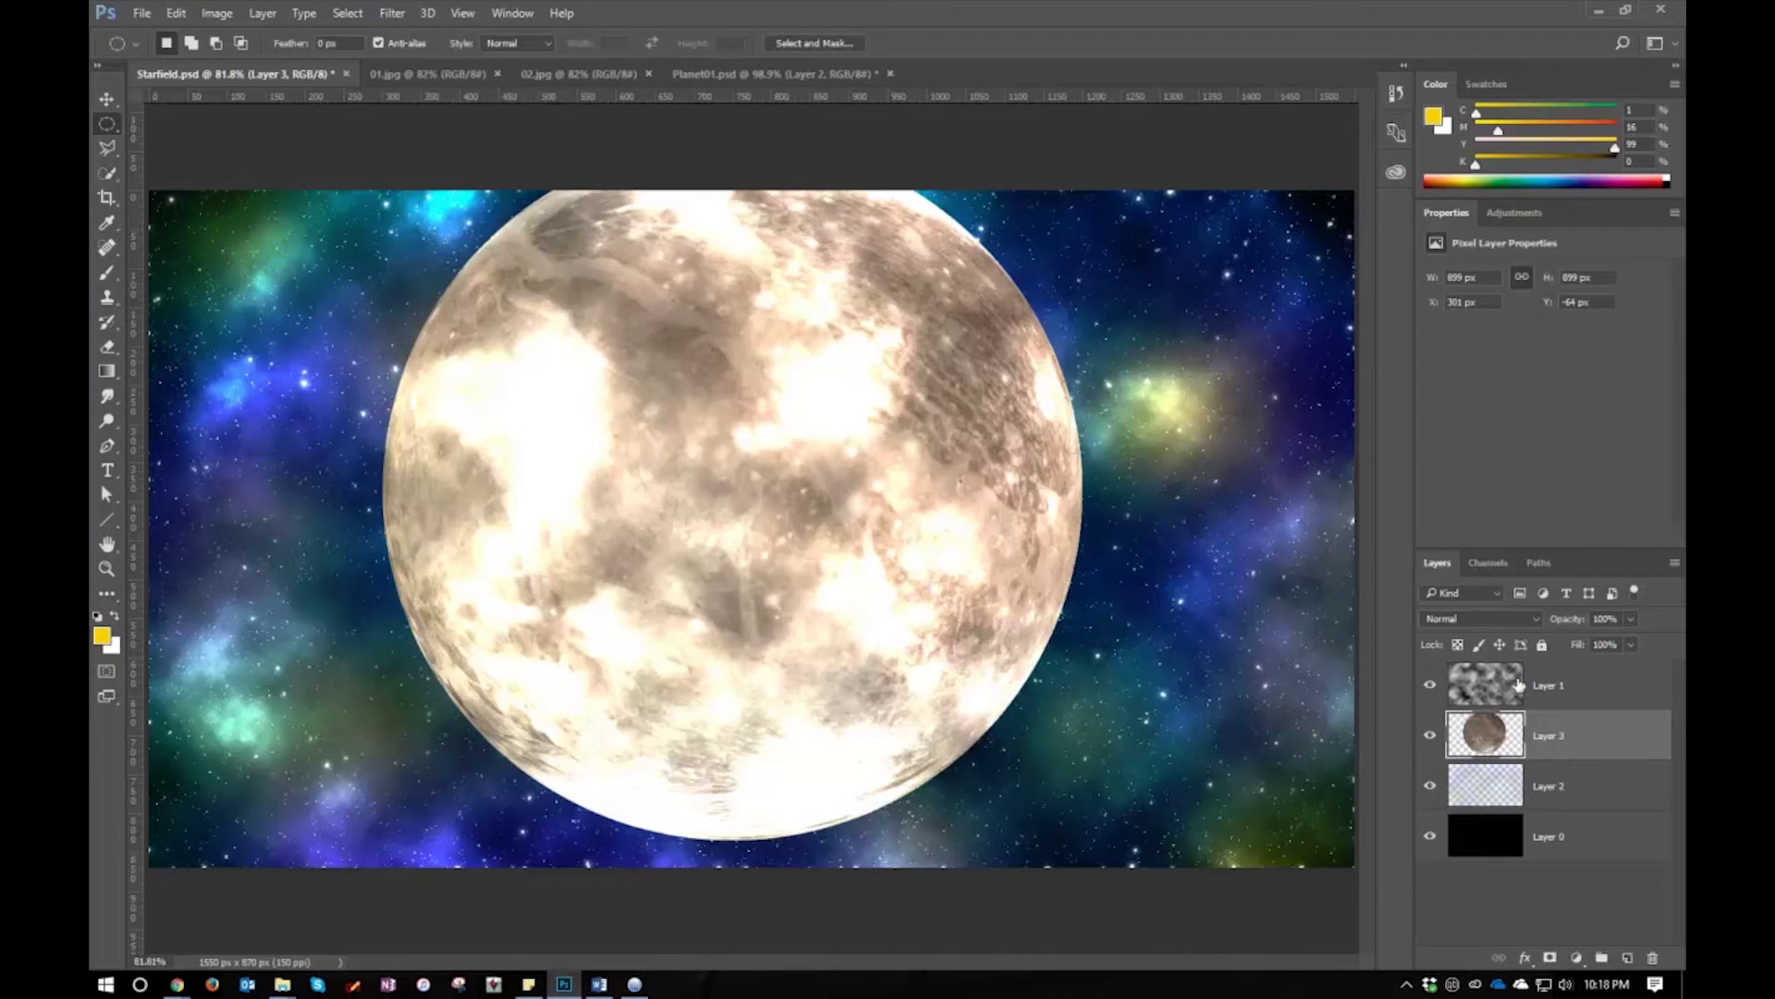
drag(1561, 753, 1544, 684)
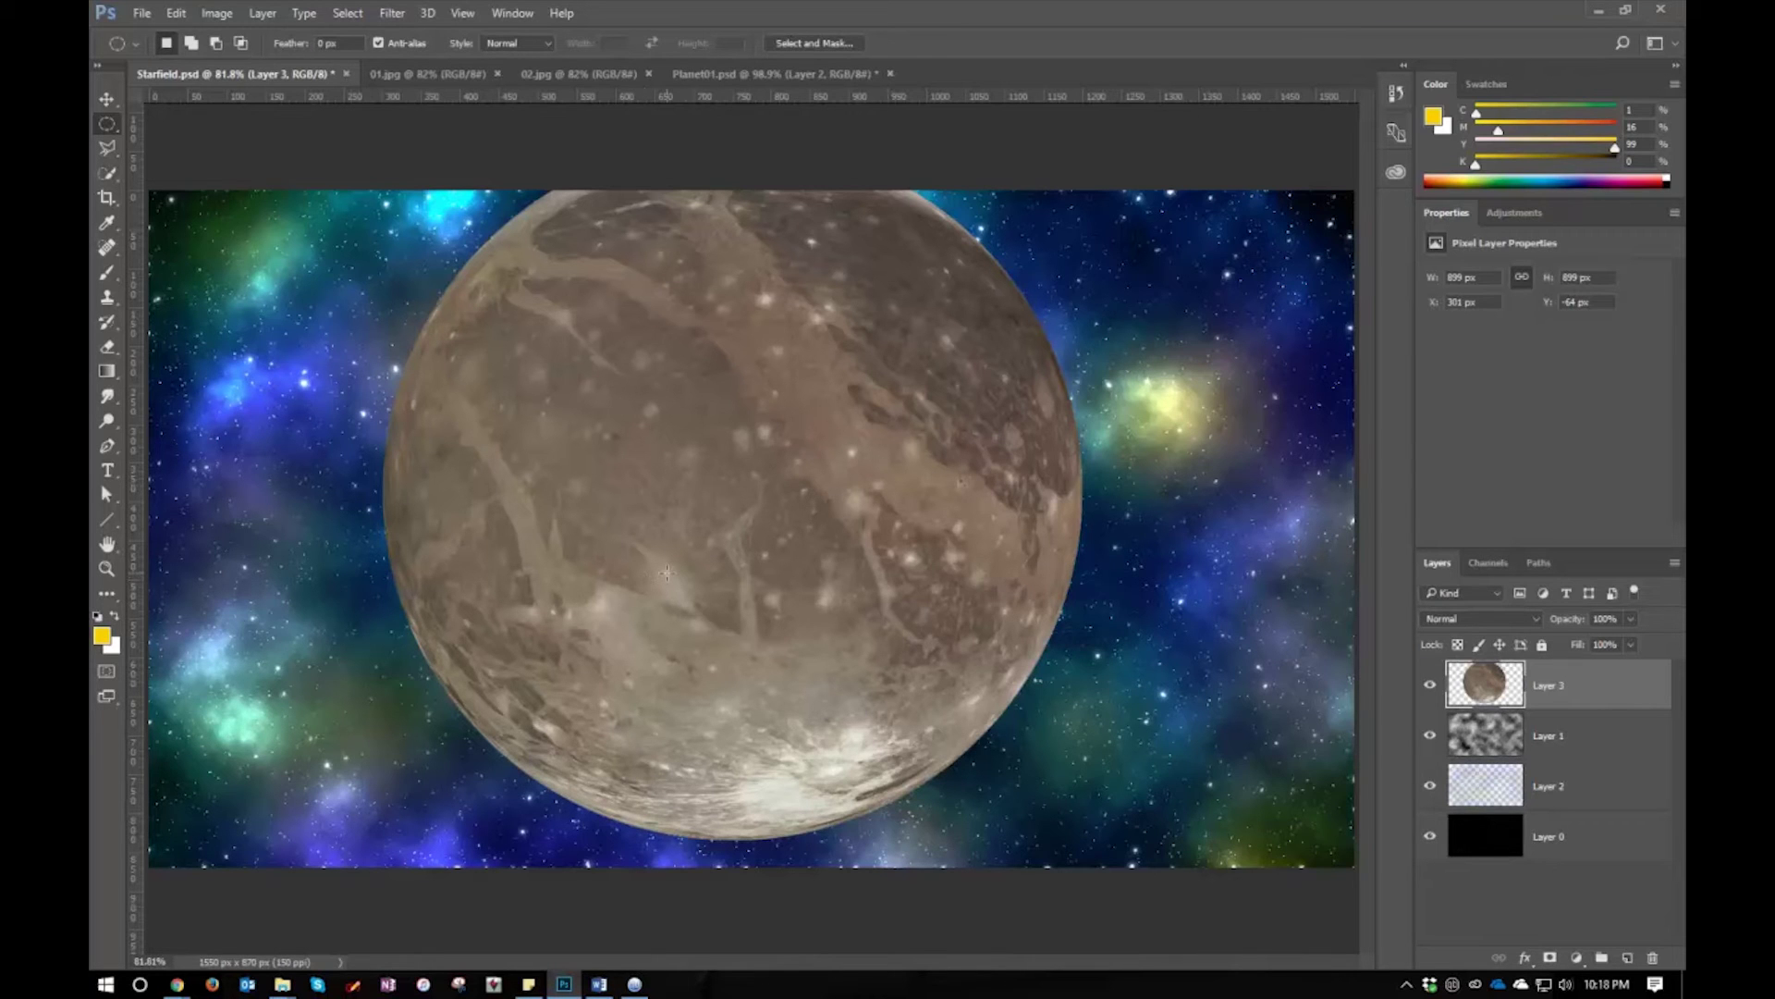
Scale the planet proportionally to about 1235 px wide and centre it horizontally with its lower half beyond the canvas's lower edge
key(ctrl+t)
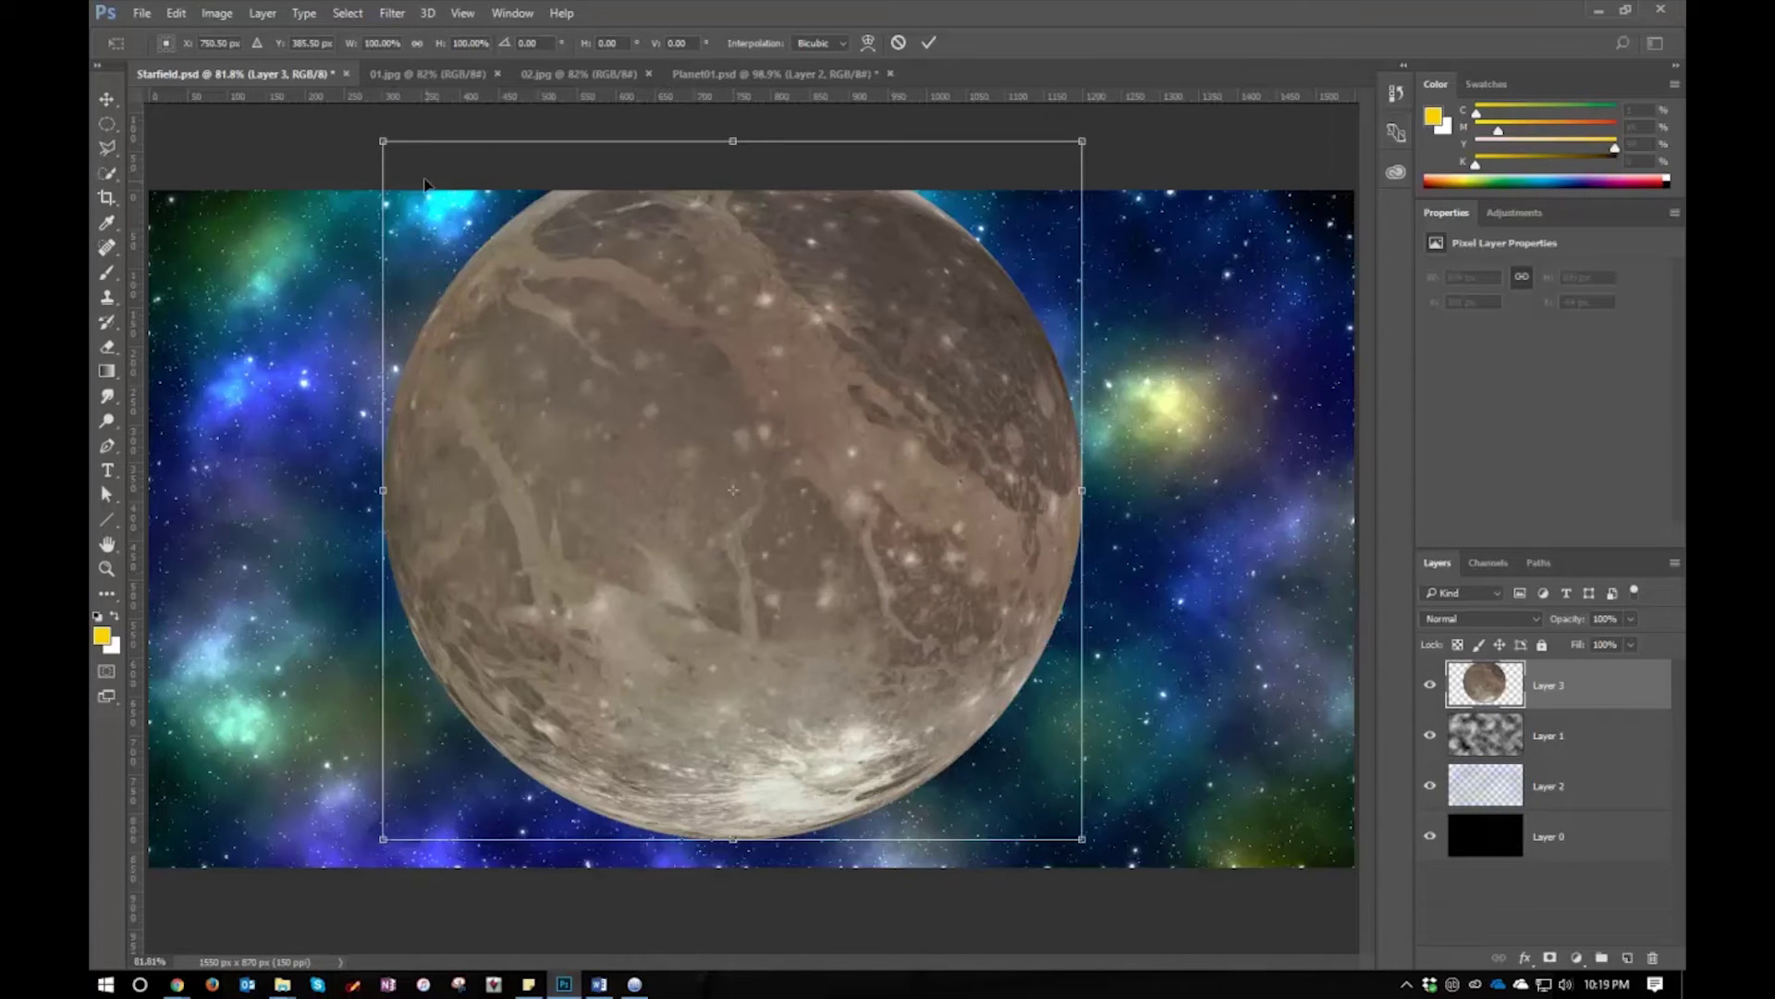
drag(385, 141, 488, 247)
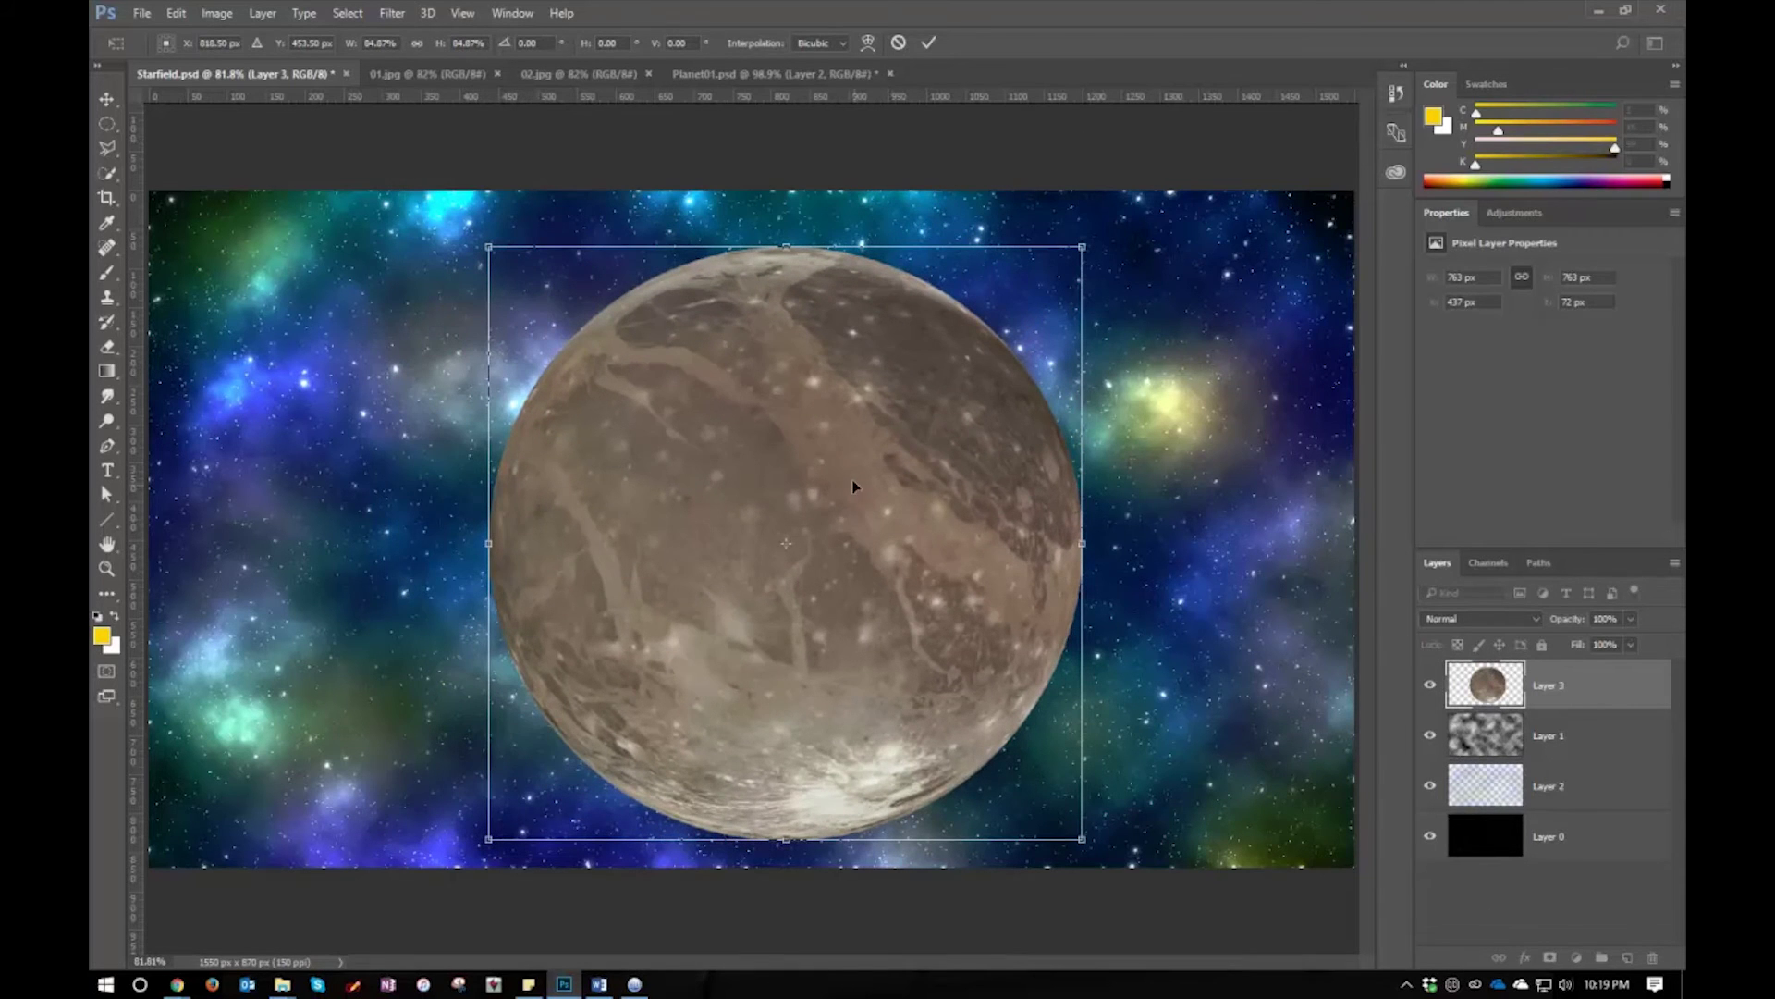
drag(847, 459, 1281, 606)
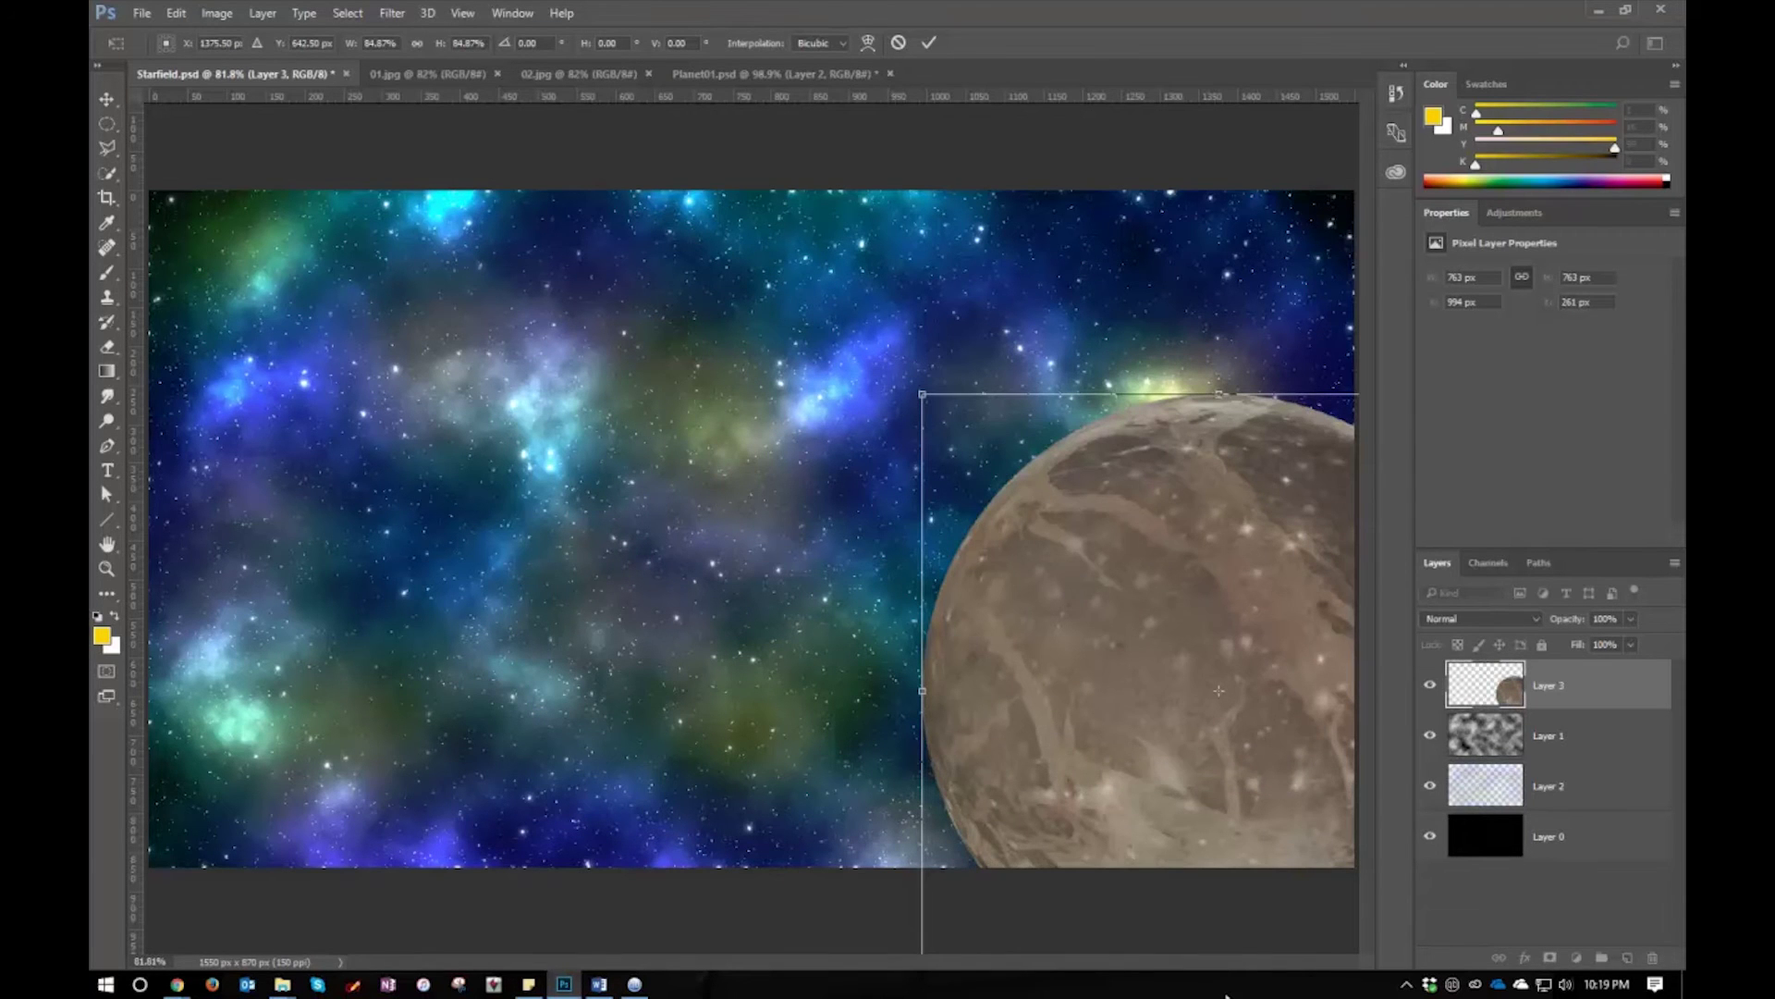
drag(1221, 541, 370, 259)
drag(497, 481, 827, 696)
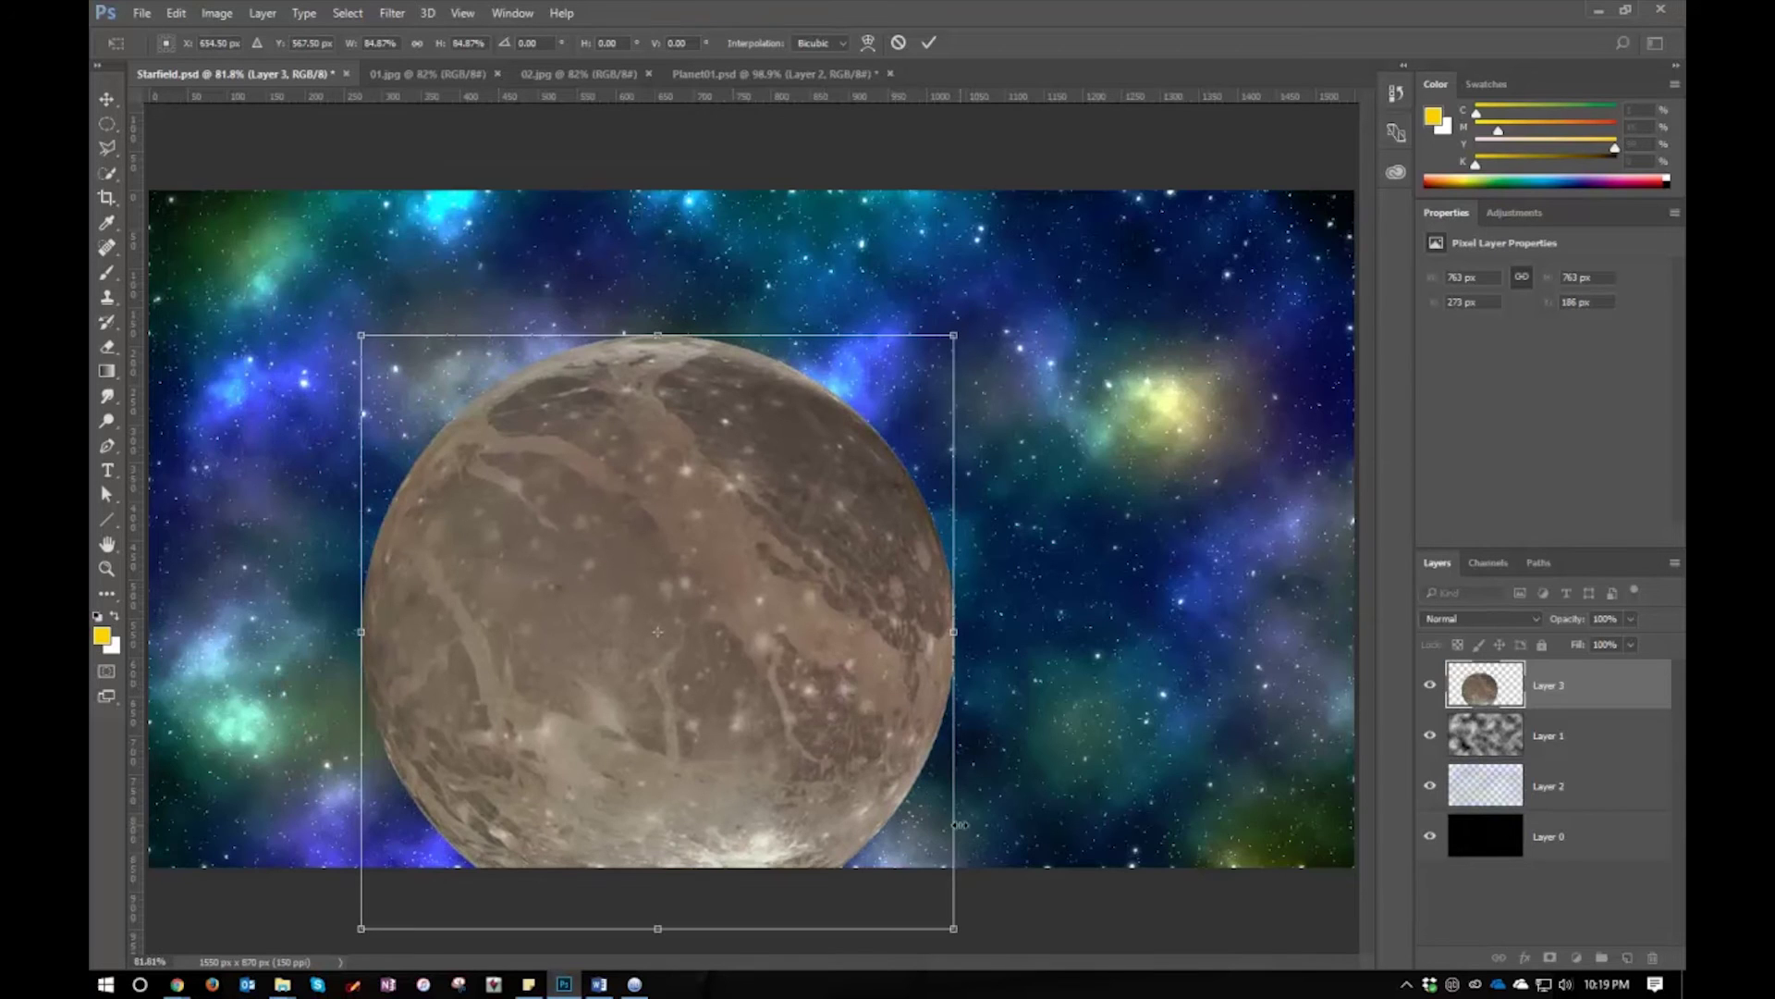
key(ctrl+minus)
key(ctrl+minus)
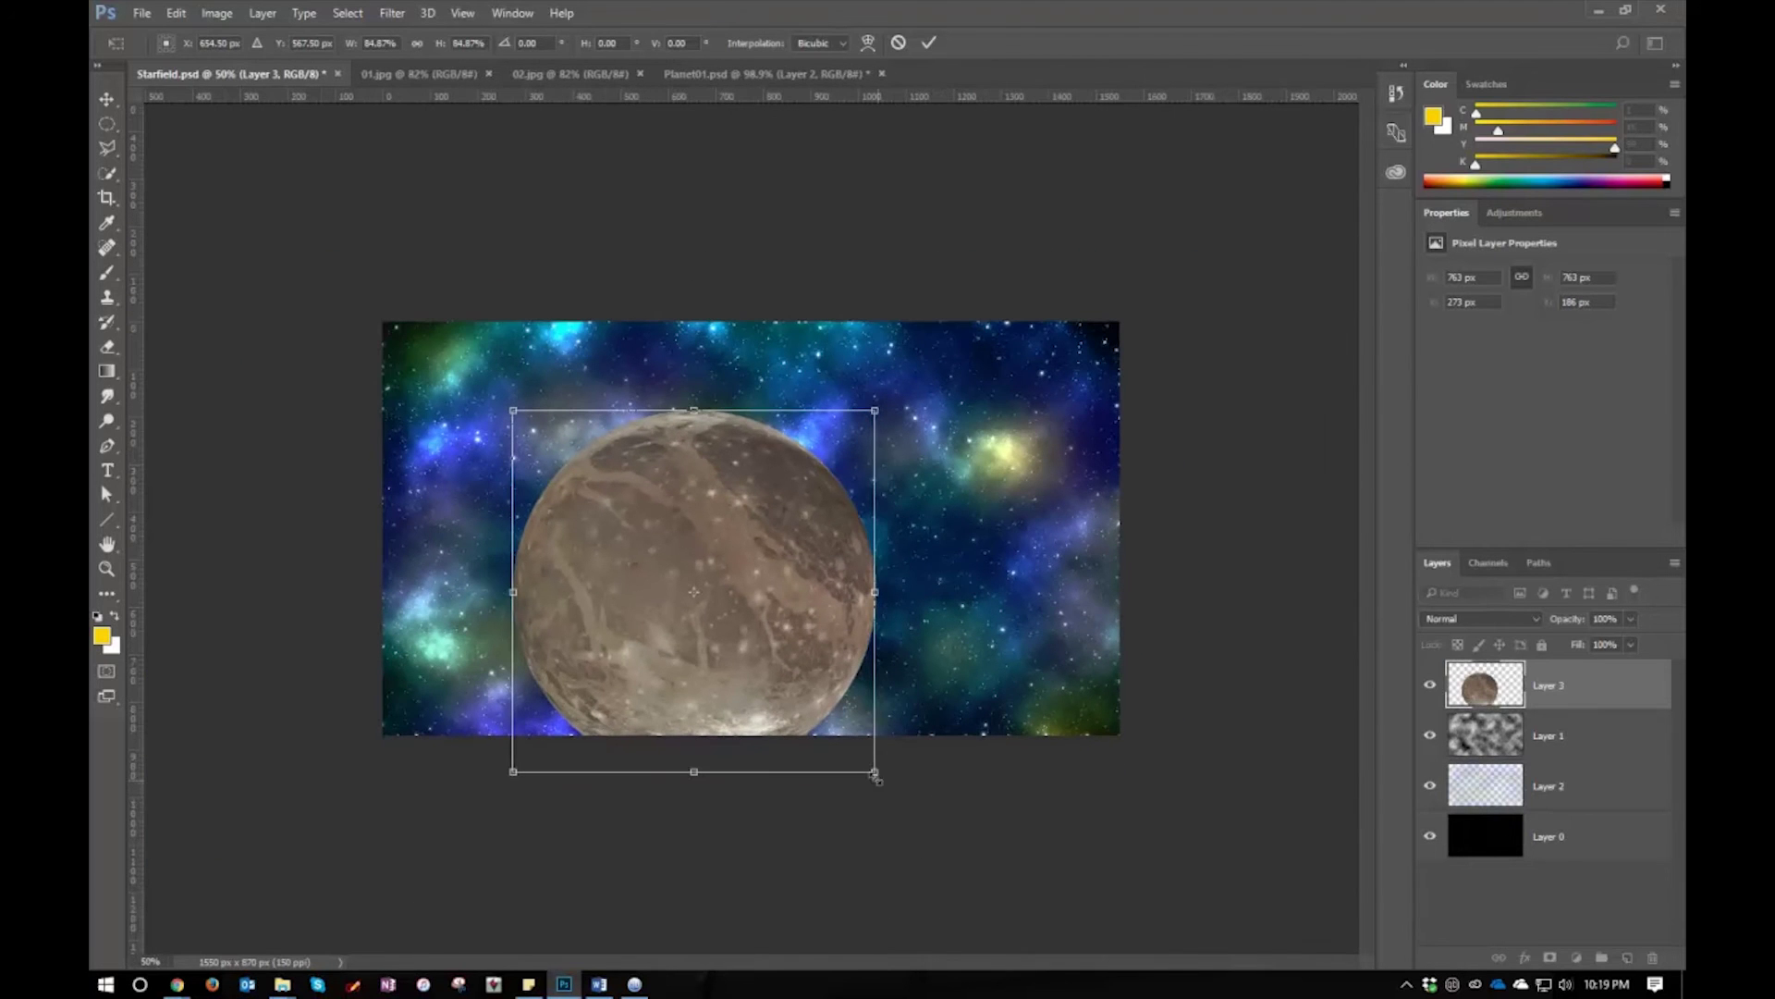
drag(881, 780, 1111, 957)
drag(883, 611, 852, 664)
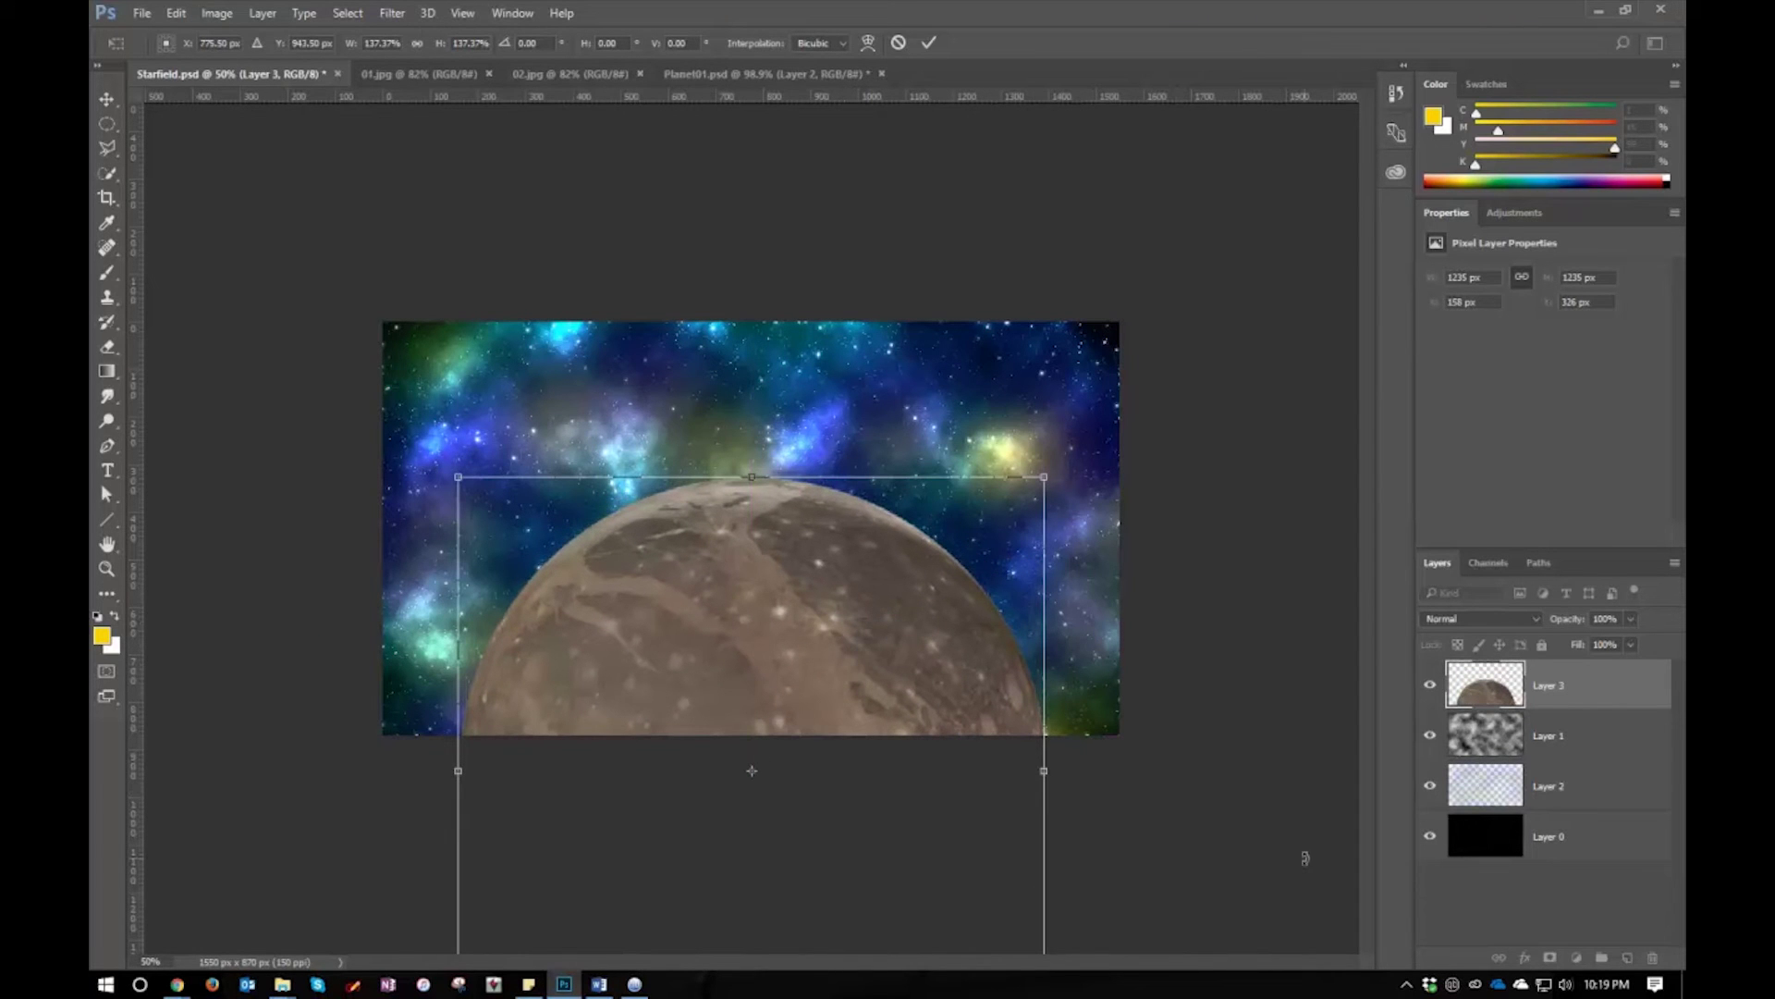
click(936, 43)
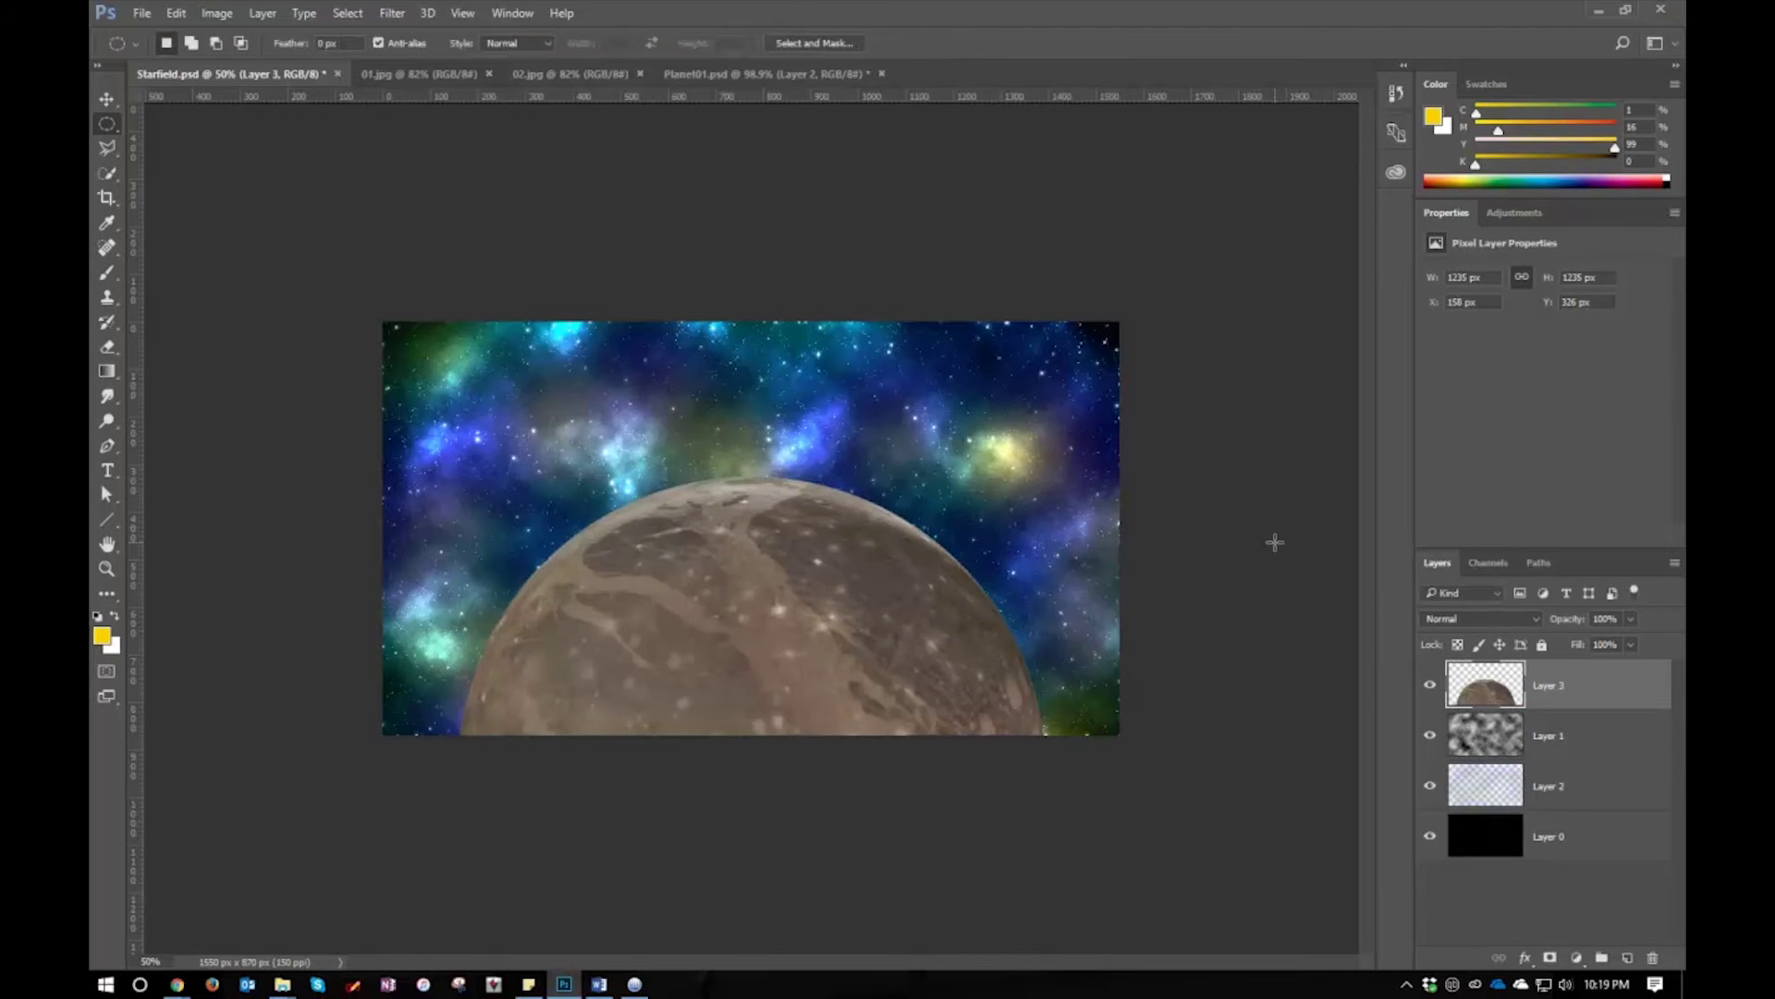
key(ctrl+0)
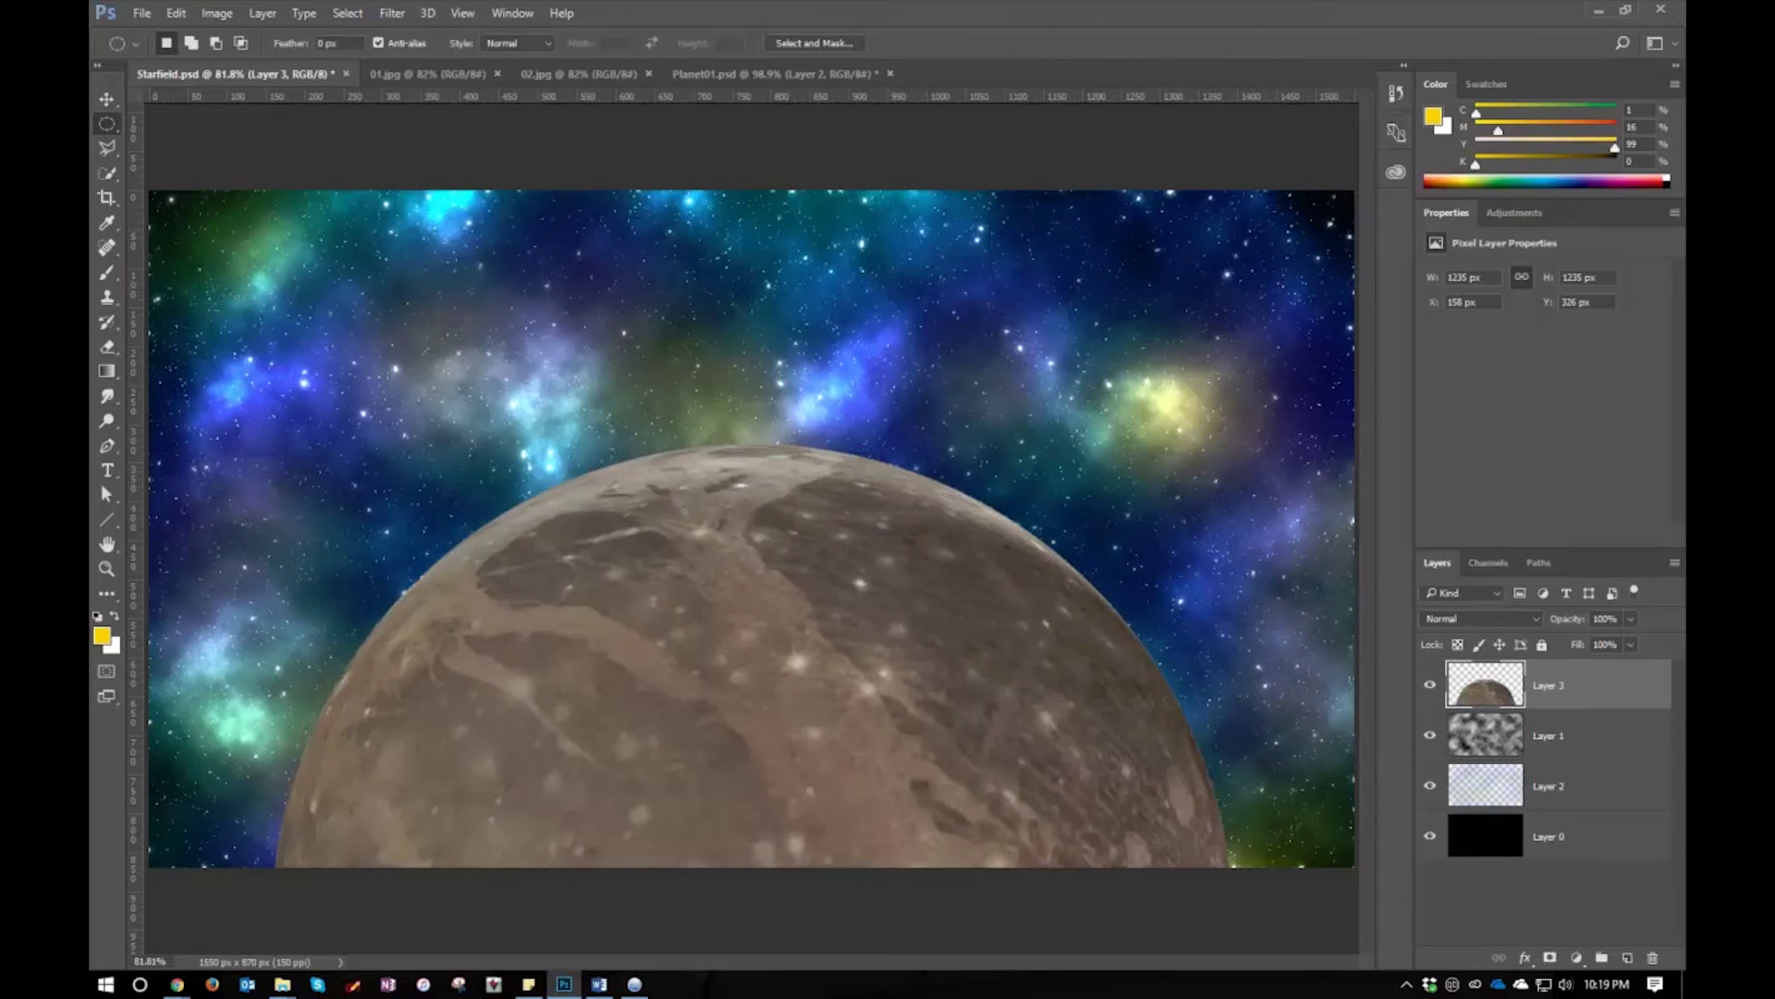
Add a new layer above the planet and set the Brush's foreground colour to light purple, df68f9
click(1627, 958)
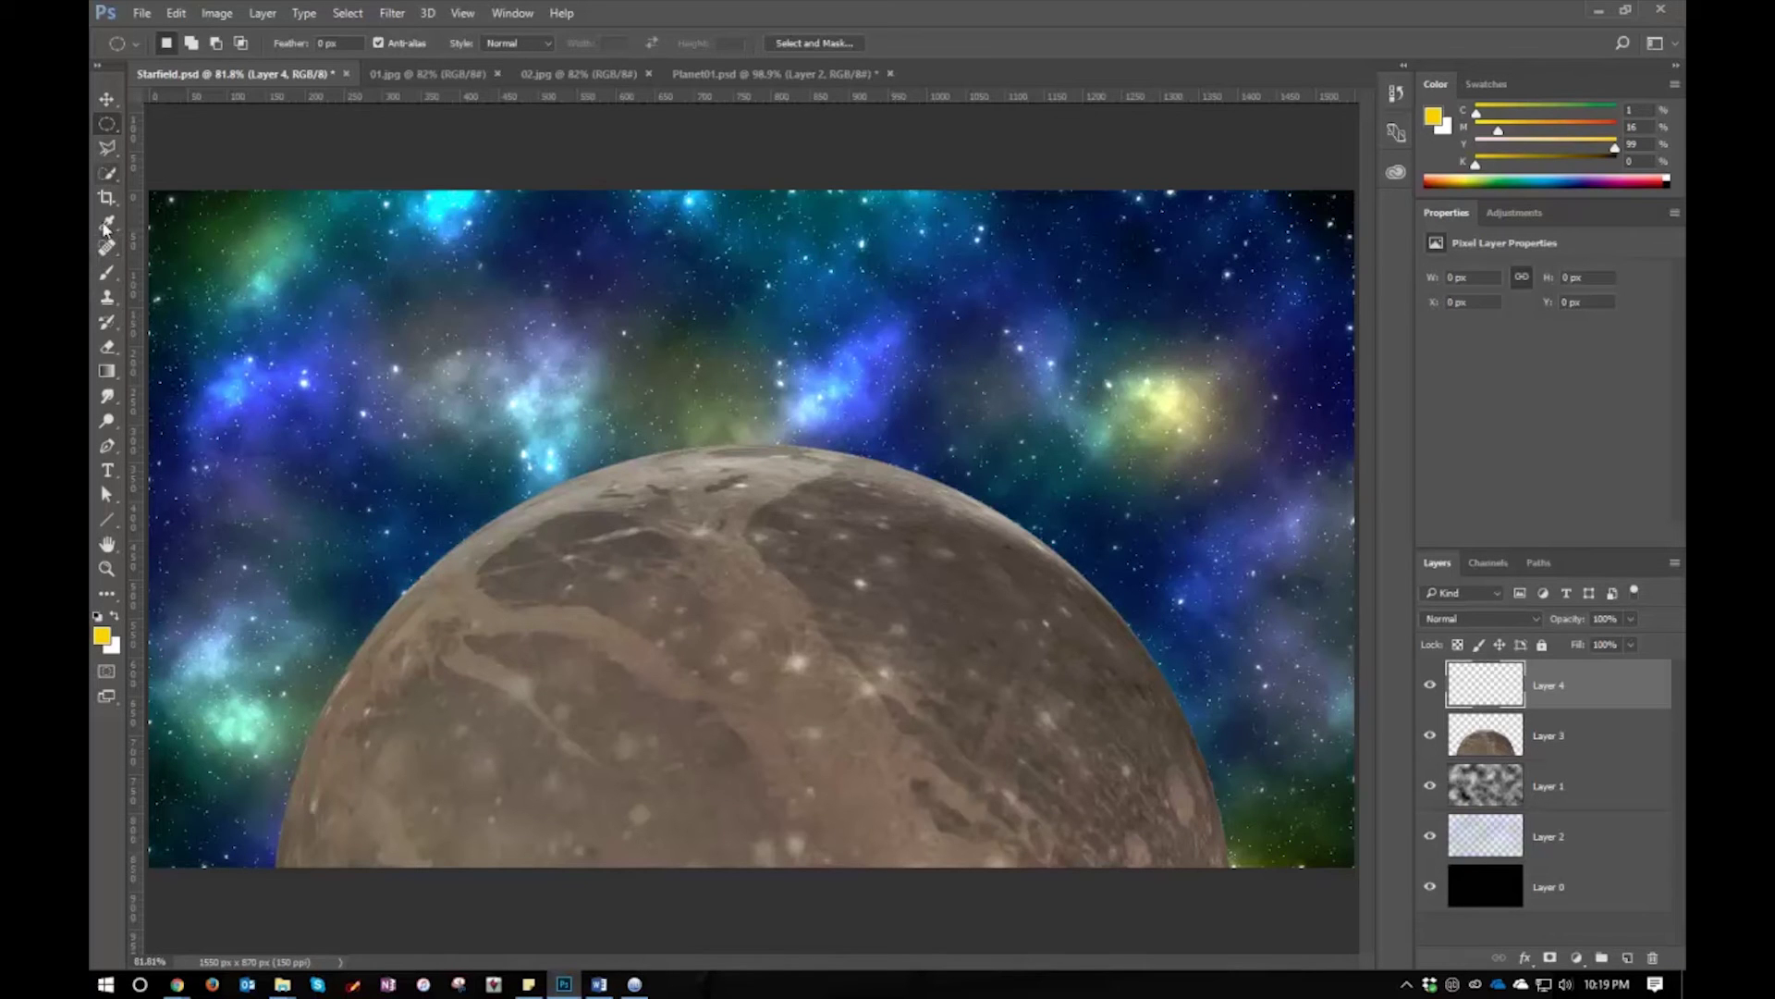
click(107, 273)
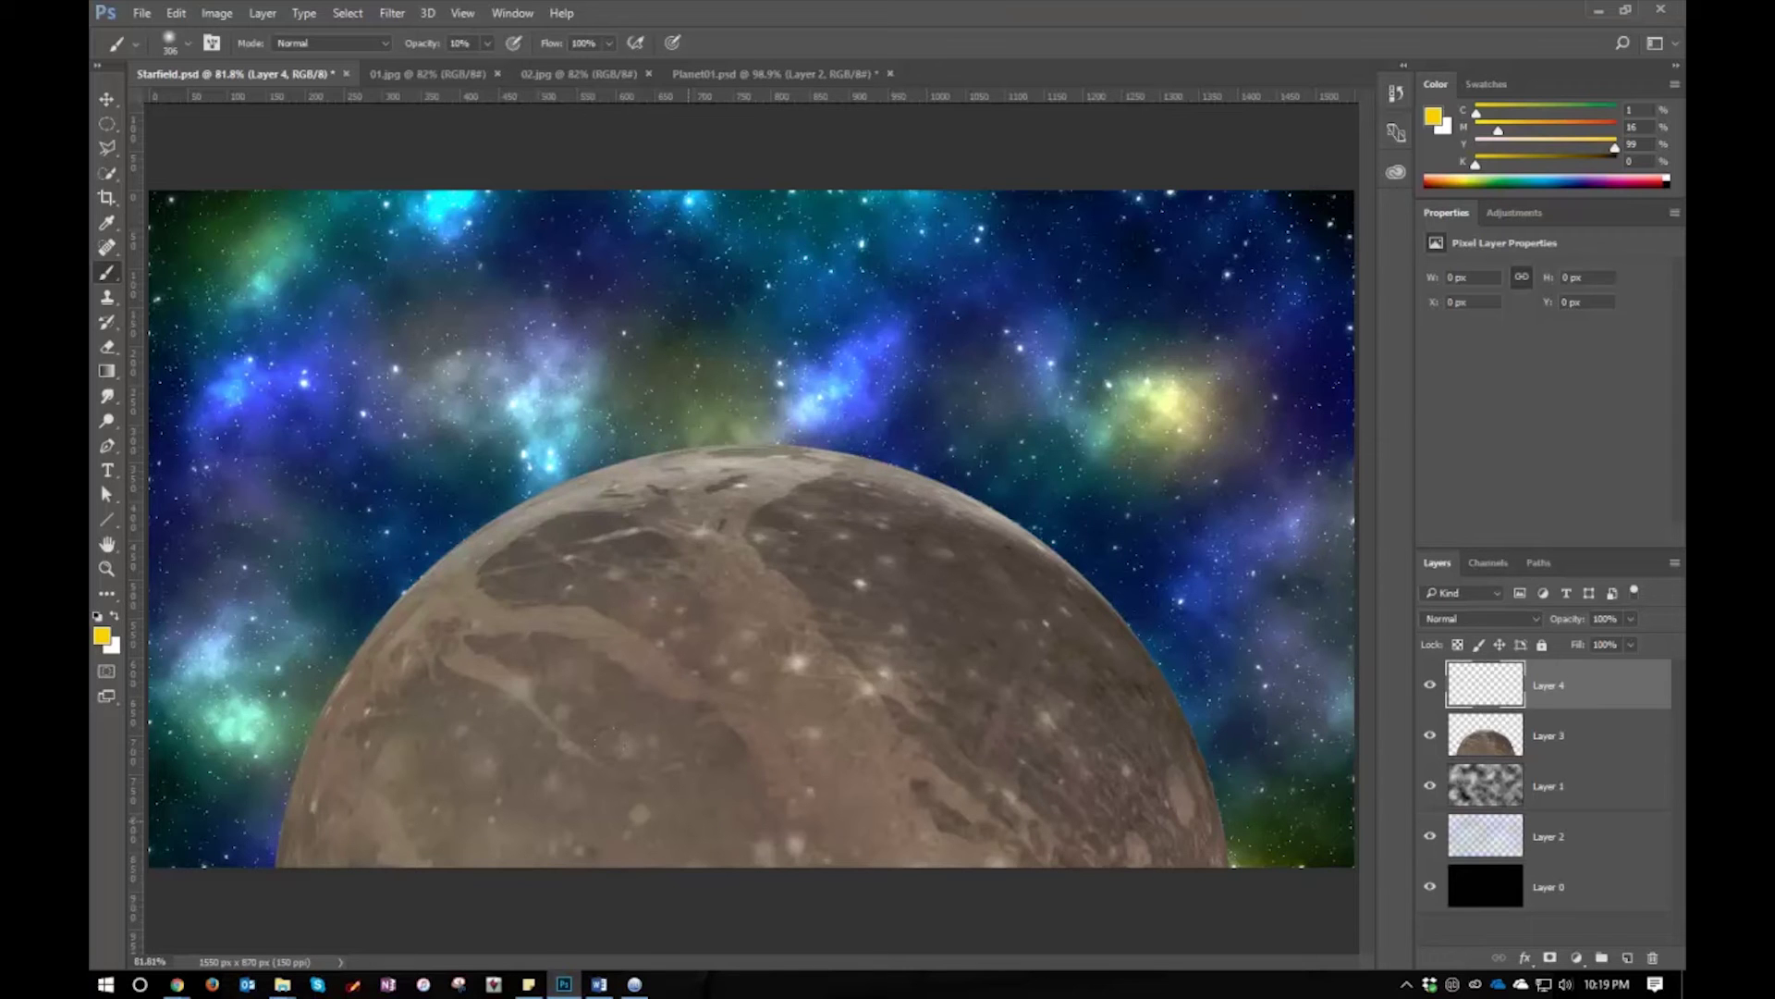
click(104, 638)
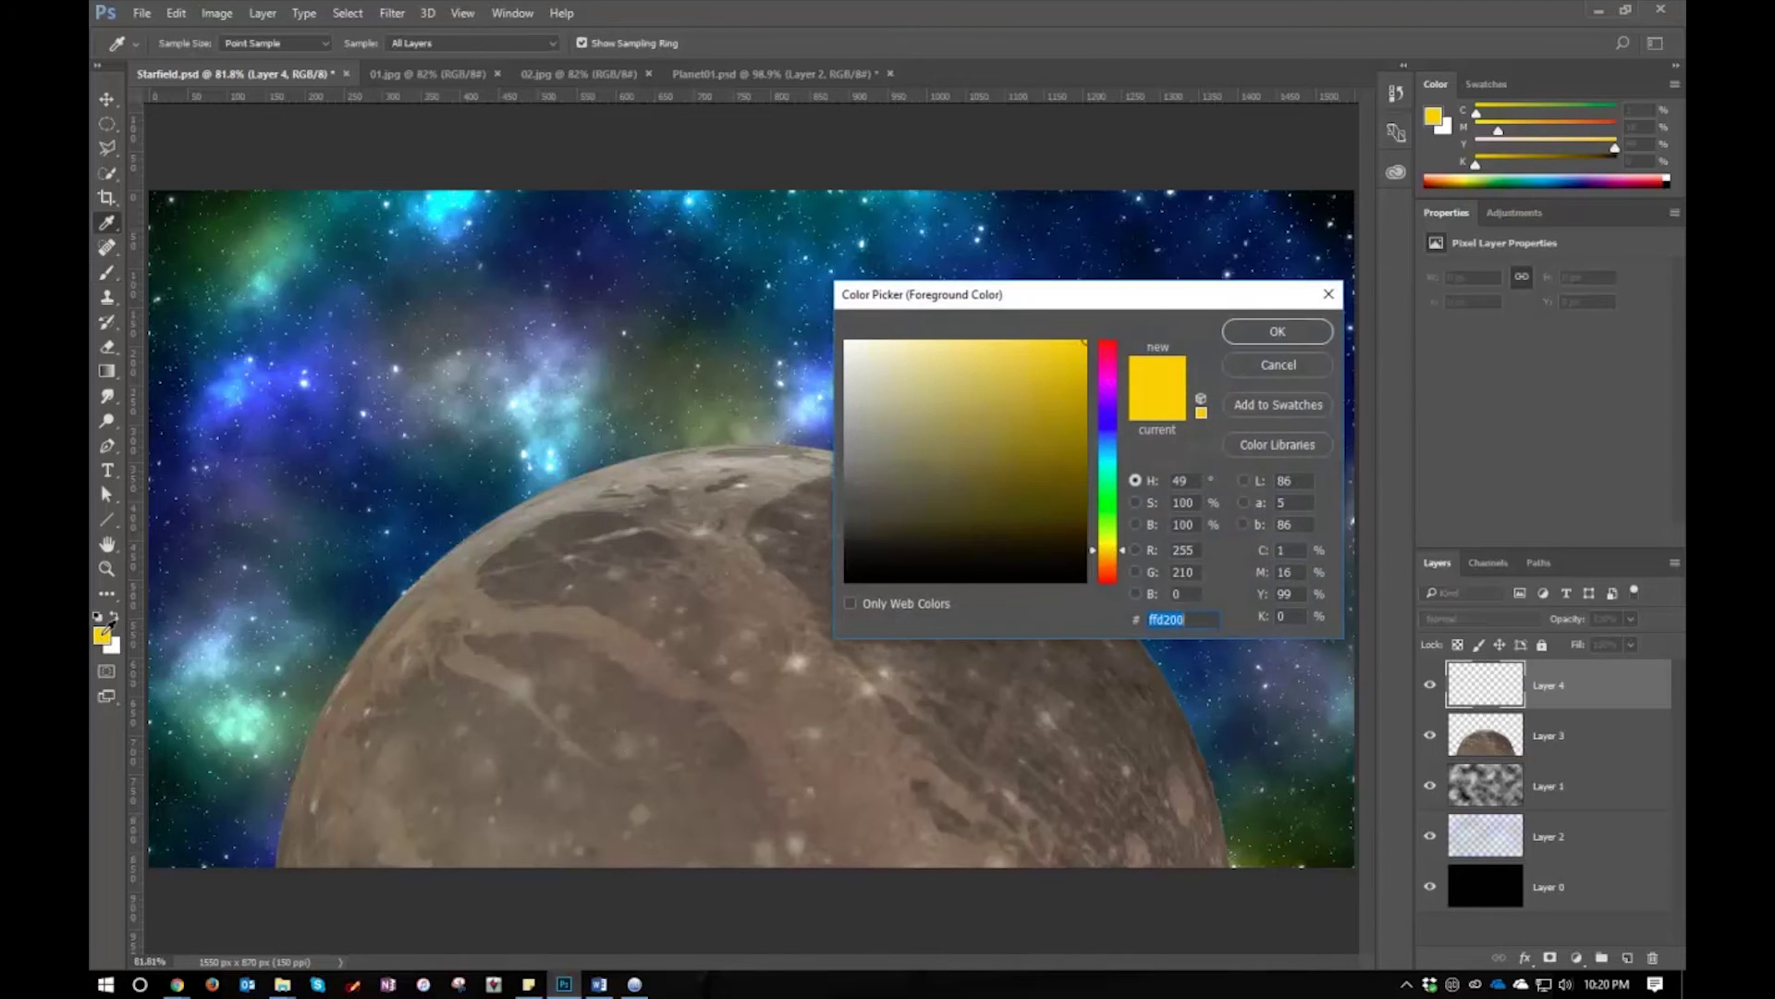
click(1096, 391)
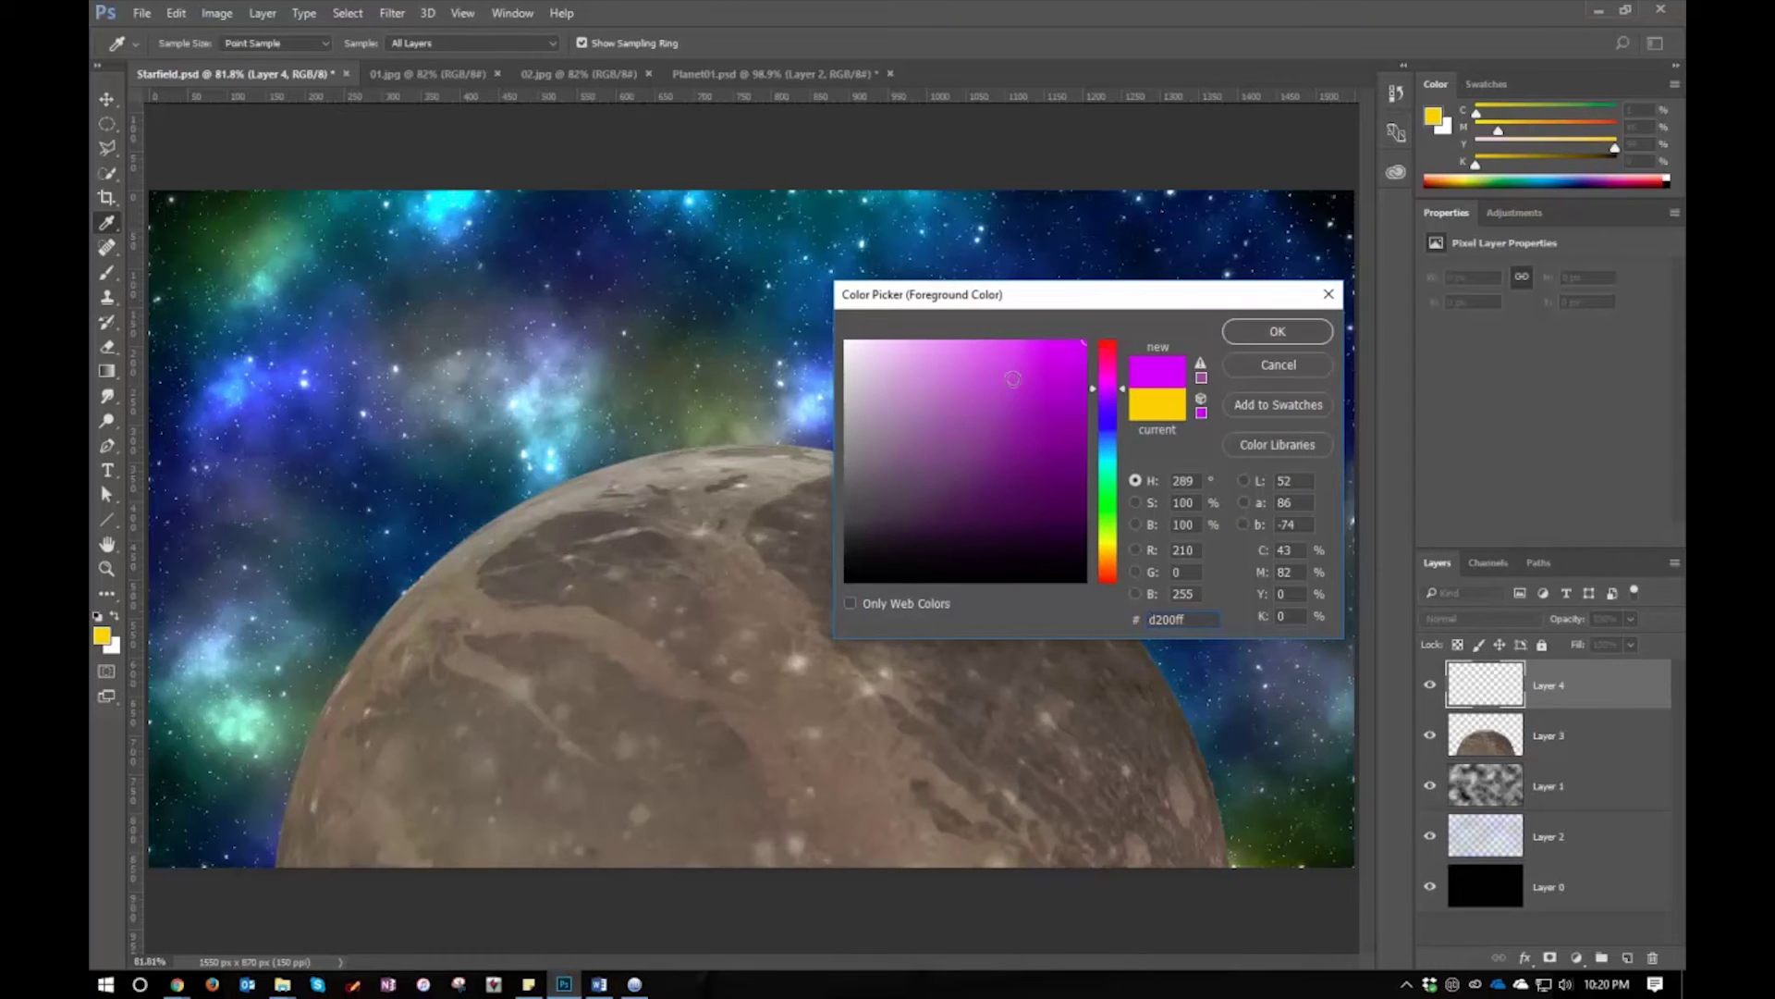
click(1032, 357)
click(992, 351)
click(924, 352)
click(1011, 341)
click(986, 347)
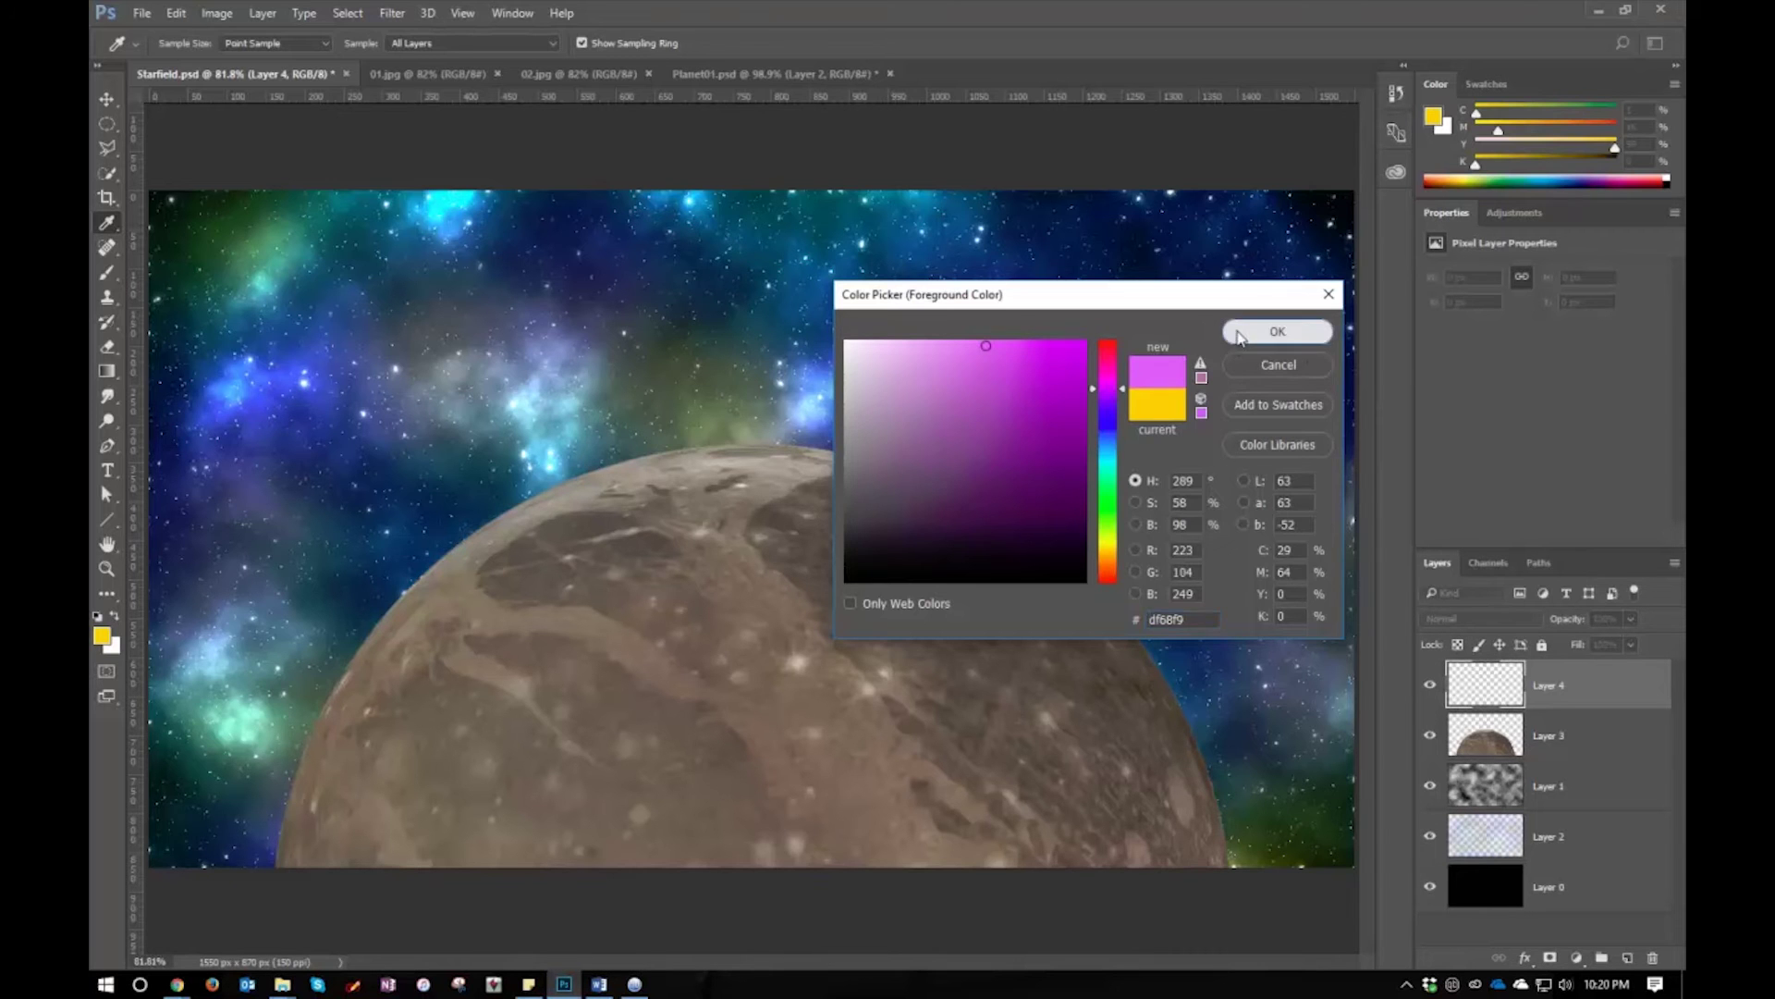
click(1277, 331)
key(b)
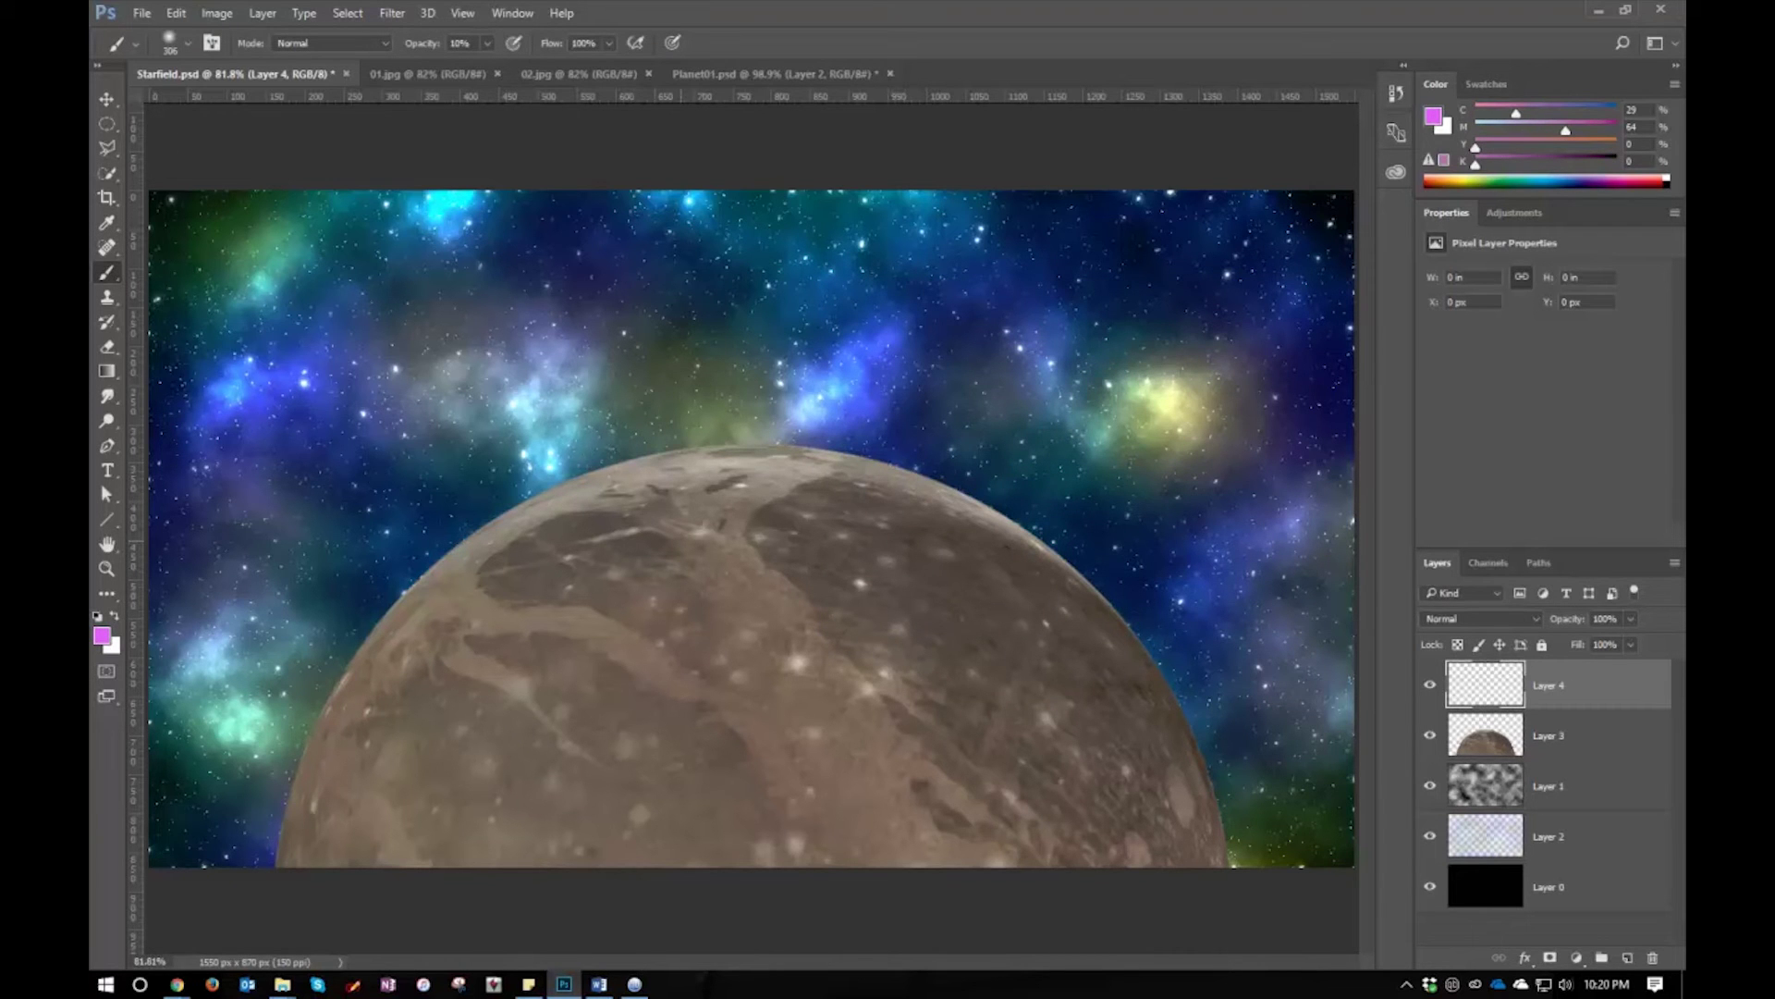
Raise the brush hardness from soft to the maximum
right_click(760, 597)
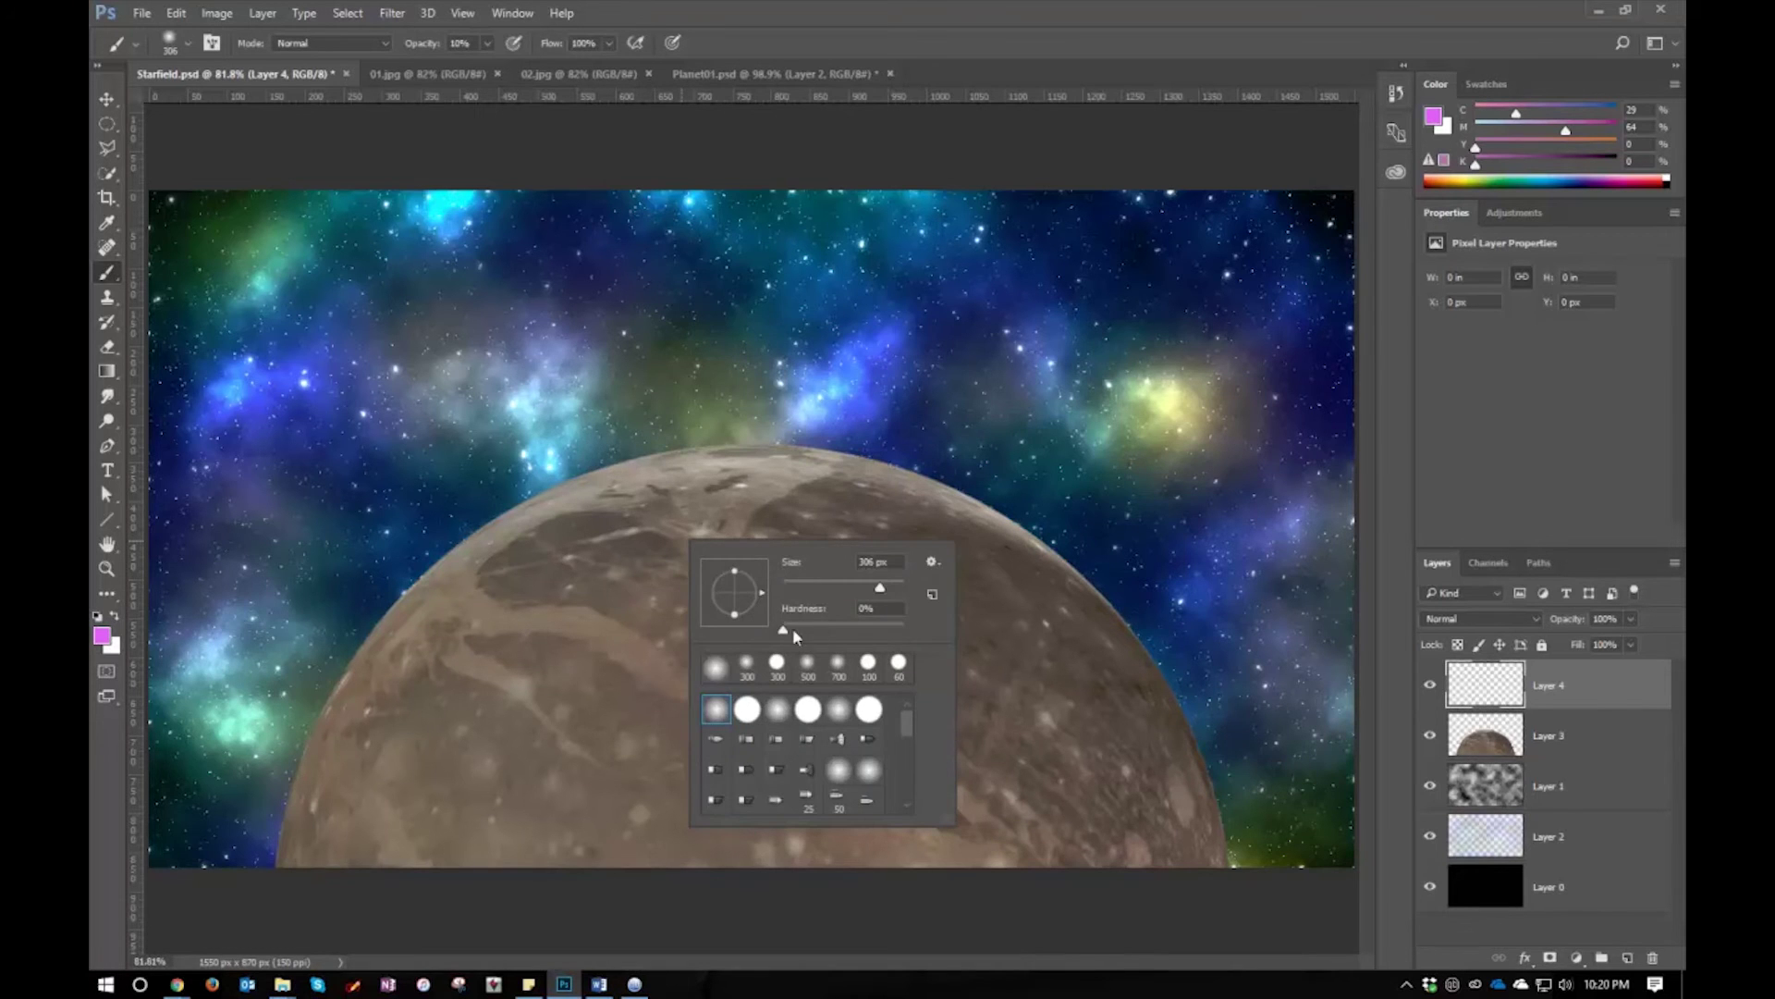
drag(792, 629, 945, 624)
key(Return)
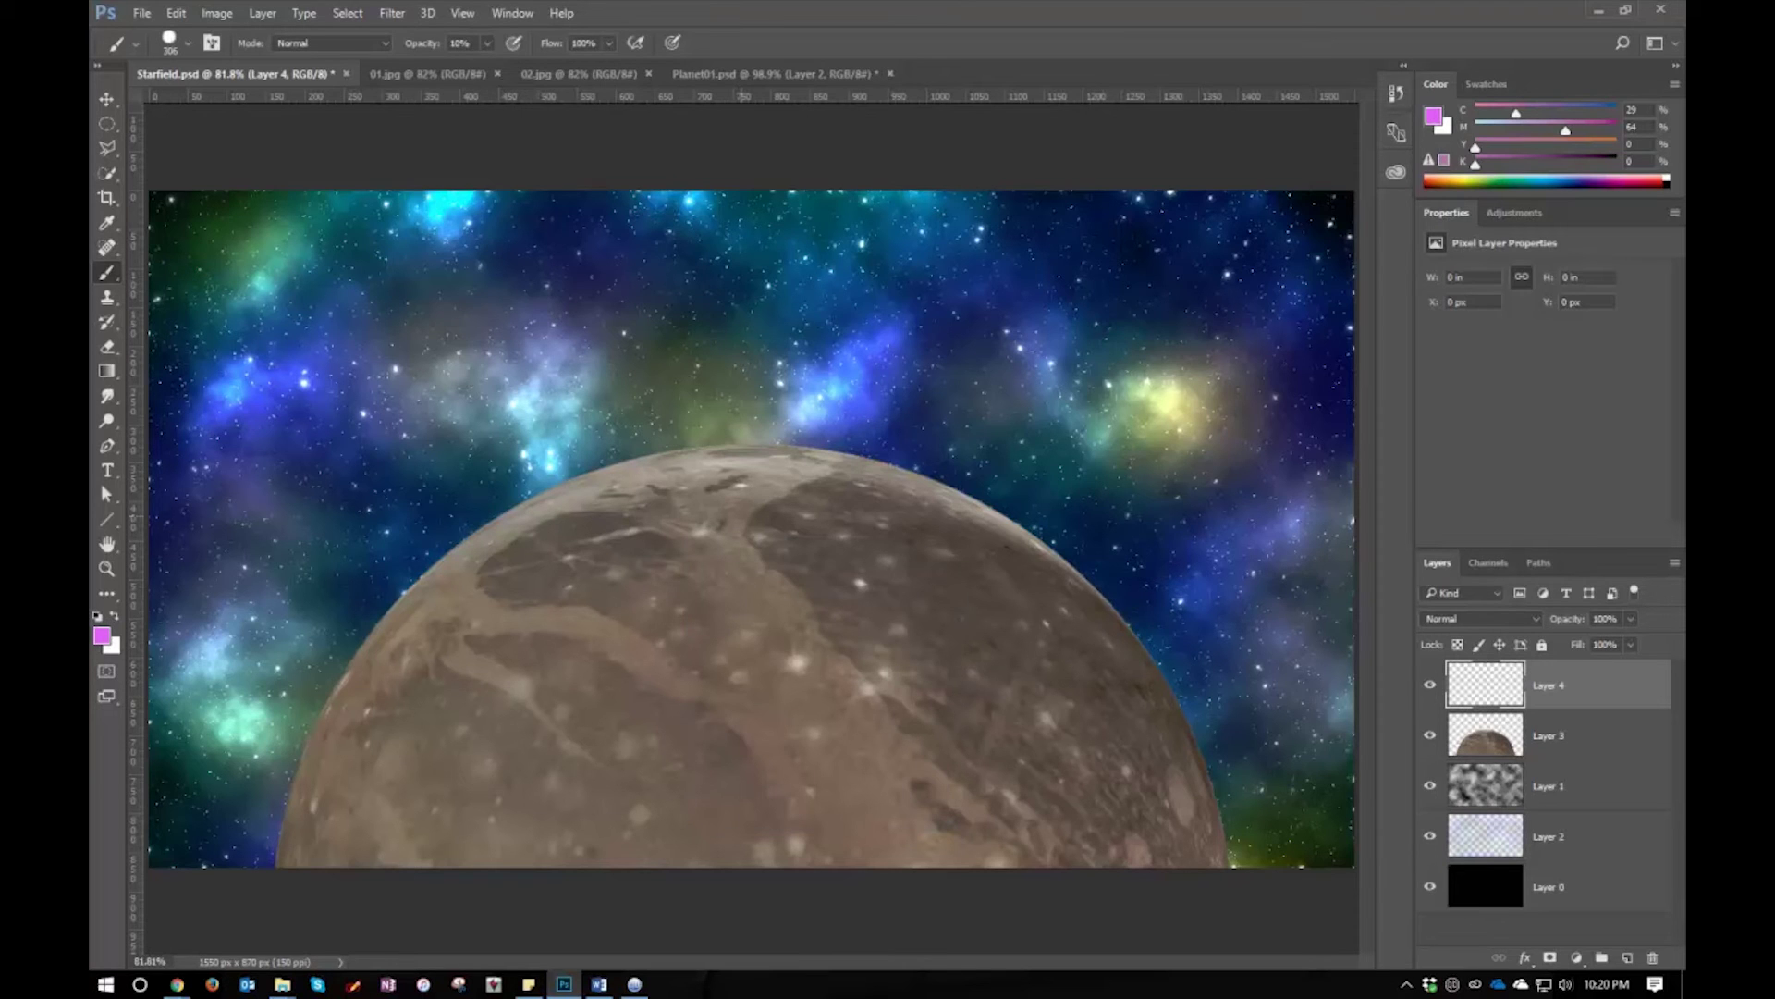
Try a broad purple brush stroke at 10% opacity across the planet, and undo it
mouse_move(328, 821)
mouse_down()
mouse_move(532, 698)
mouse_move(610, 620)
mouse_move(876, 524)
mouse_move(571, 811)
mouse_move(971, 647)
mouse_move(1156, 647)
mouse_move(1266, 758)
mouse_up()
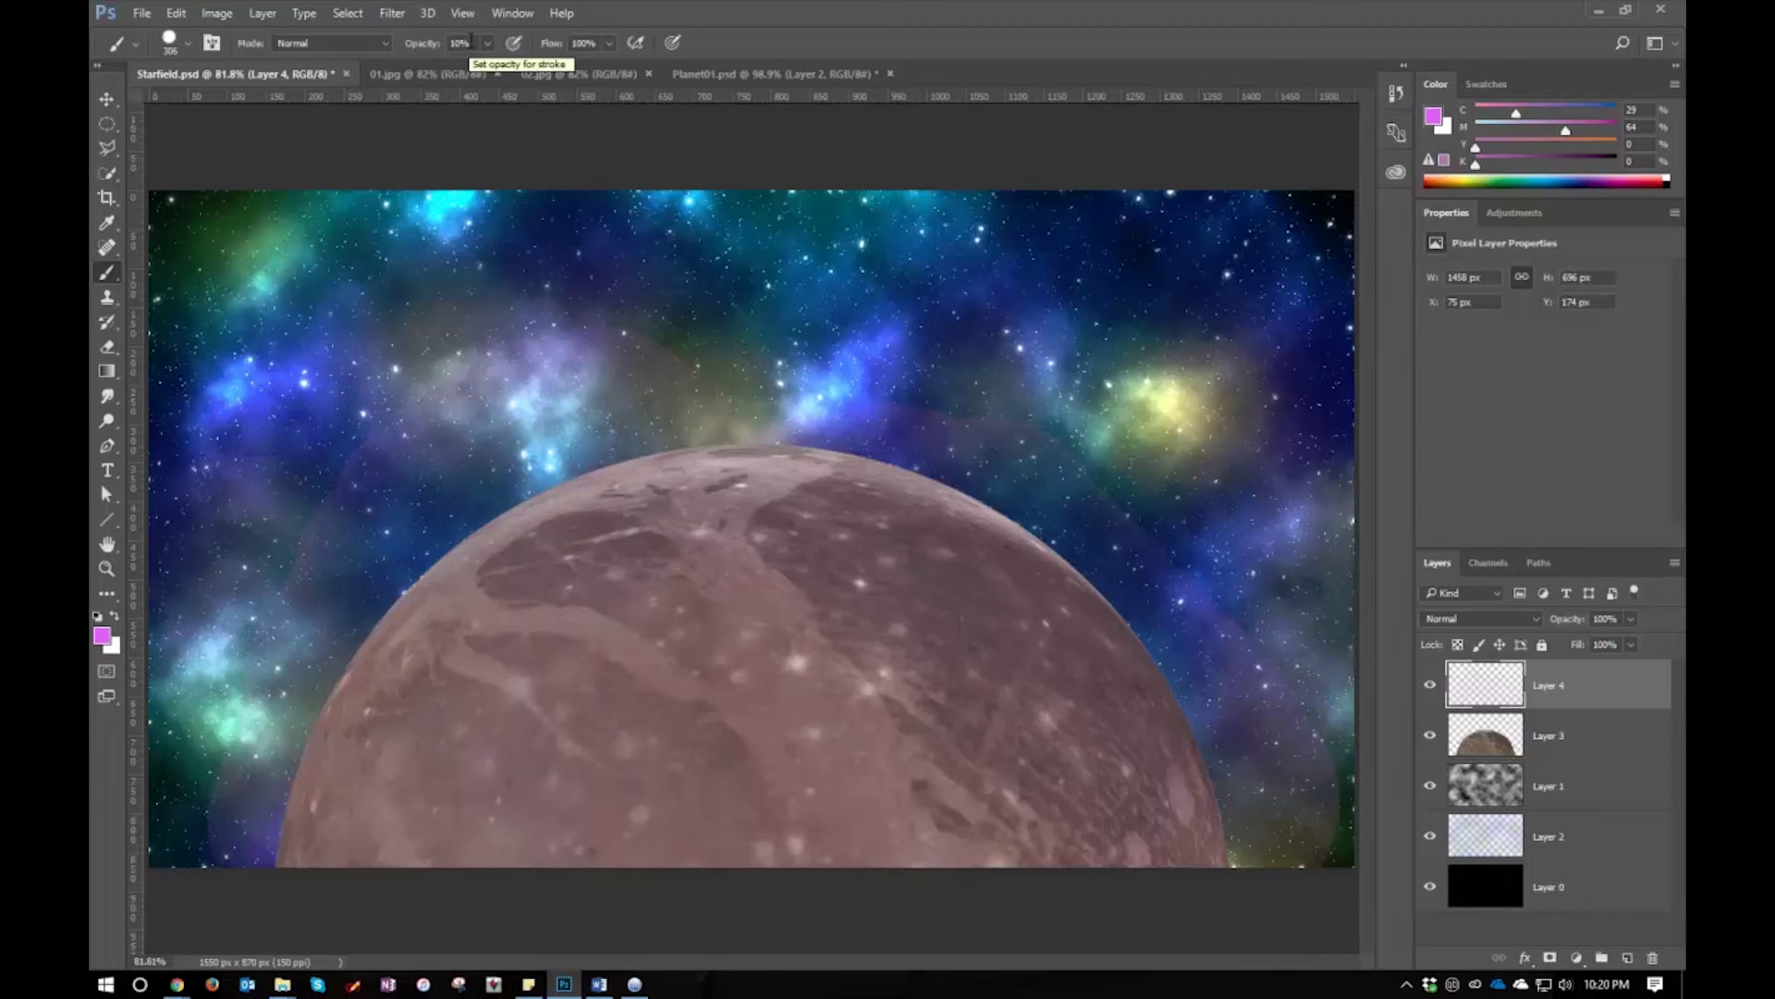
click(176, 14)
click(184, 33)
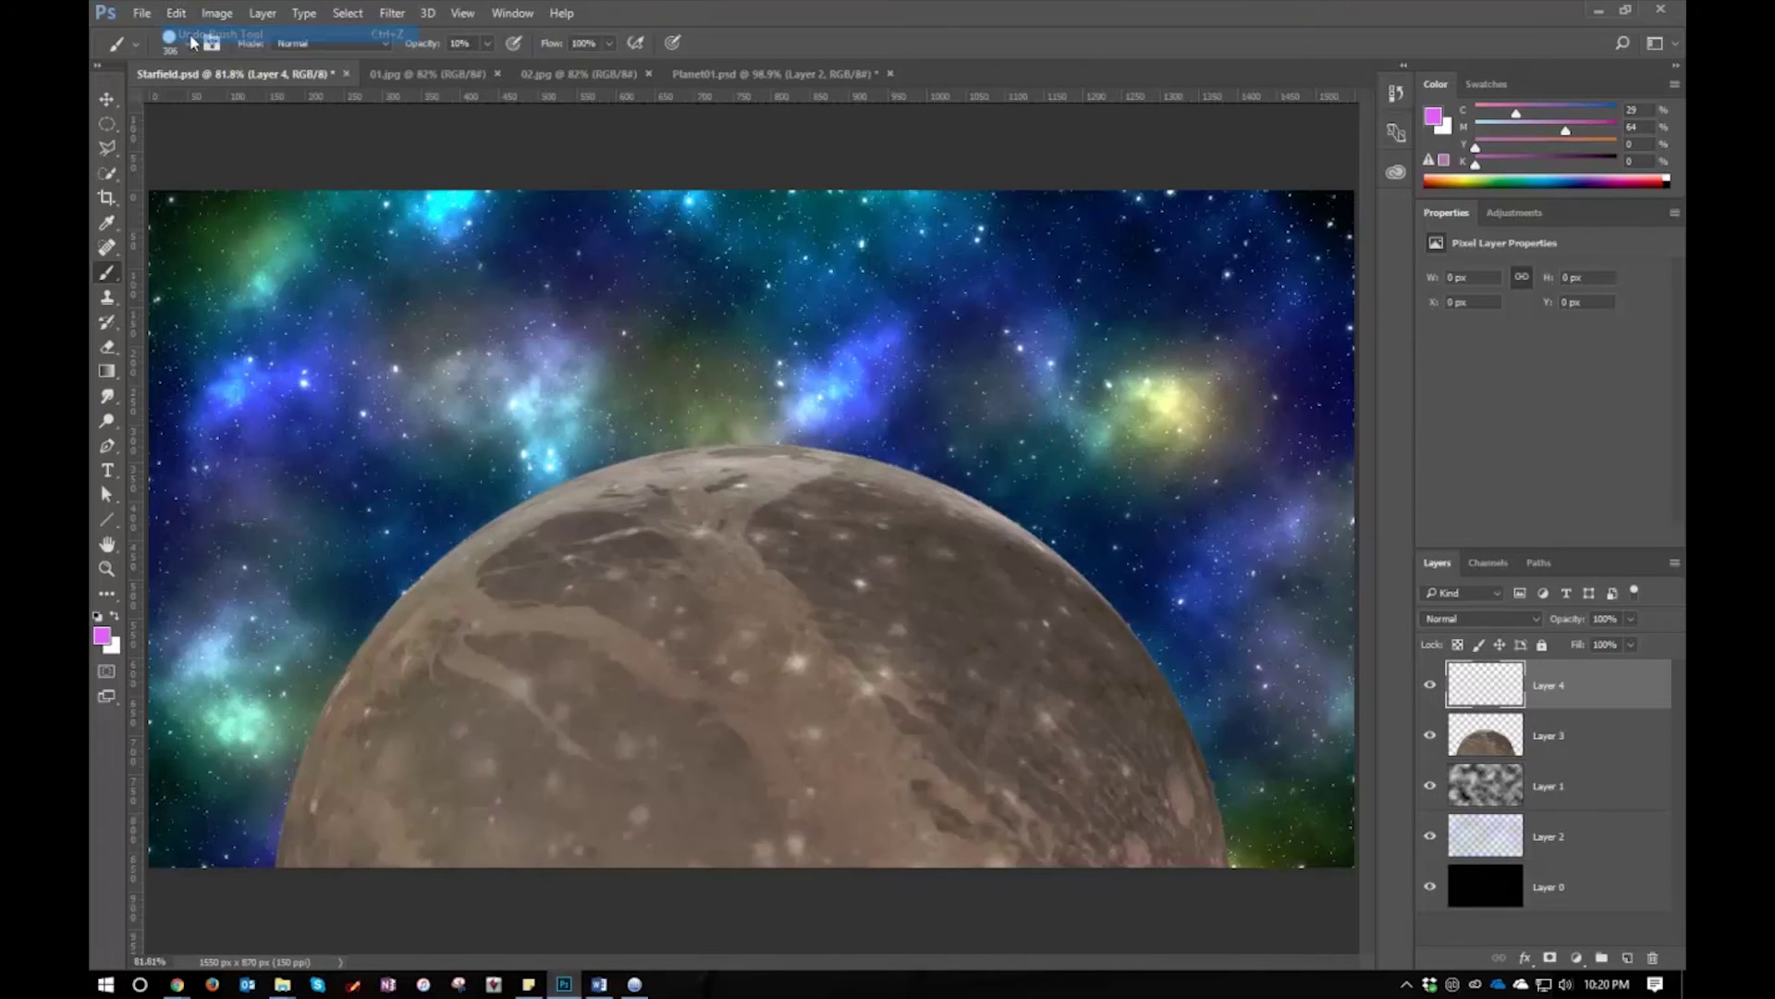
Set the brush opacity to 100% and paint solid purple over the whole visible planet, spilling past its edge
click(487, 42)
drag(489, 68, 658, 67)
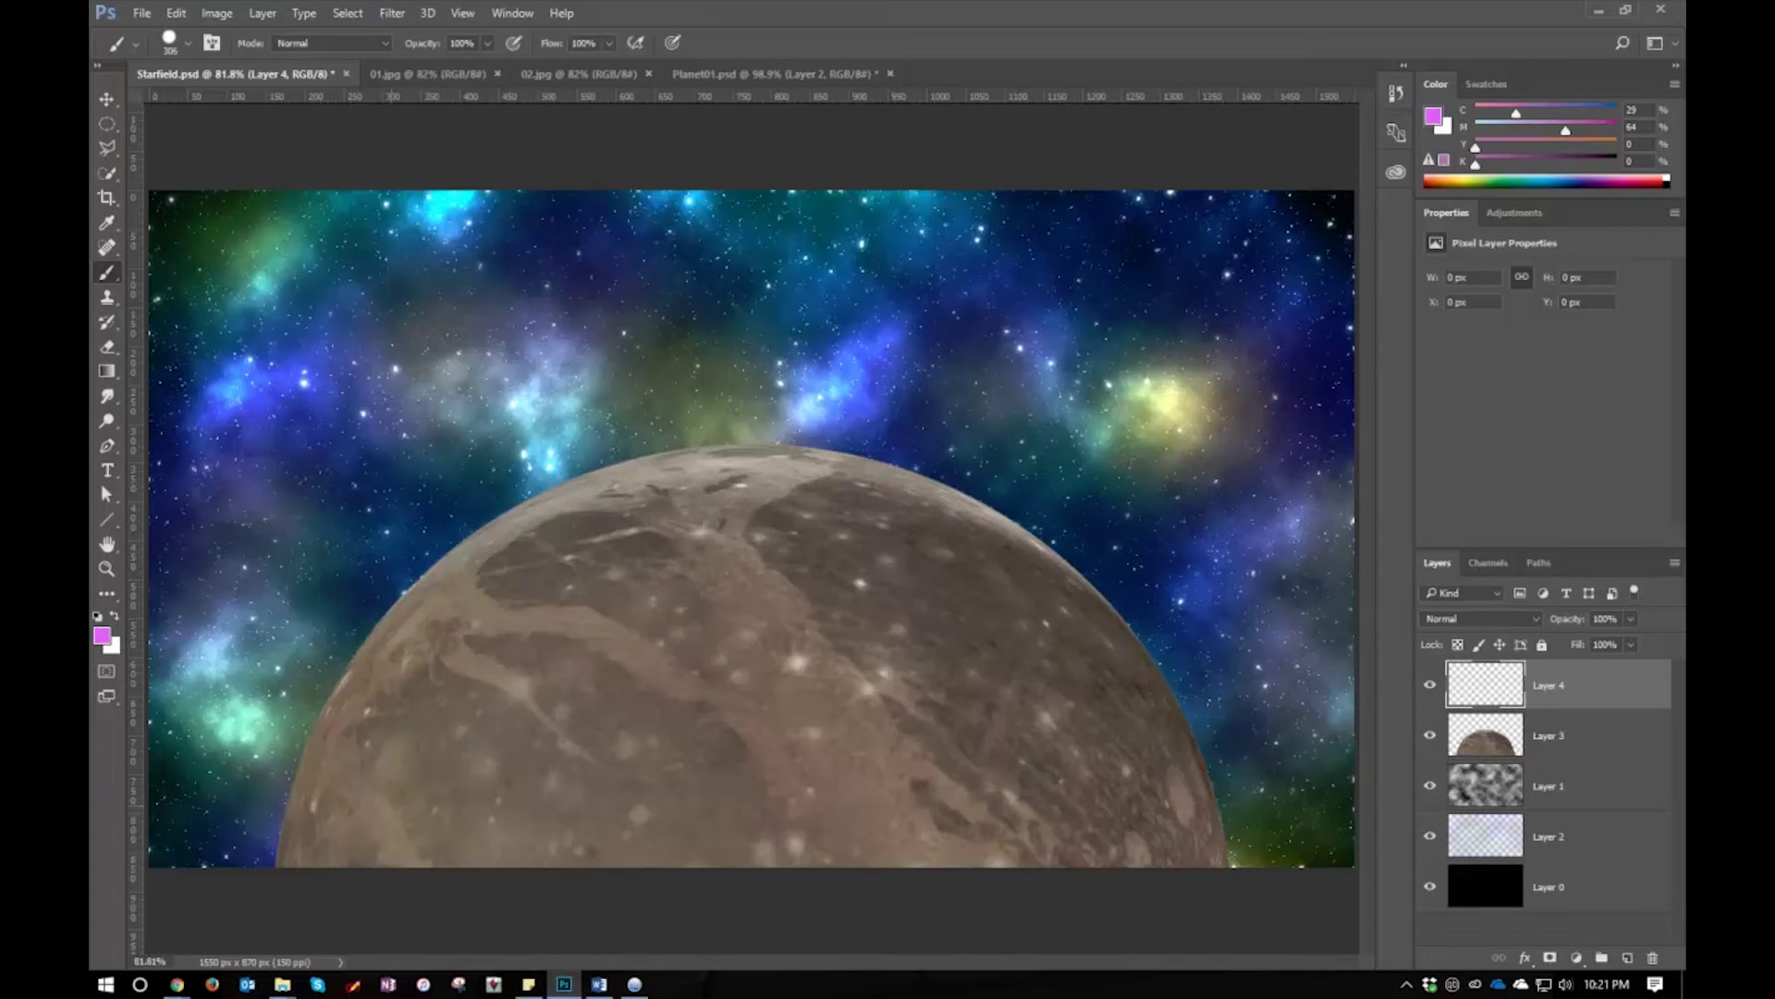
mouse_move(352, 814)
mouse_down()
mouse_move(405, 655)
mouse_move(788, 534)
mouse_move(964, 559)
mouse_move(976, 569)
mouse_move(937, 657)
mouse_move(1020, 613)
mouse_move(1160, 718)
mouse_move(937, 822)
mouse_move(588, 761)
mouse_move(515, 847)
mouse_move(573, 850)
mouse_up()
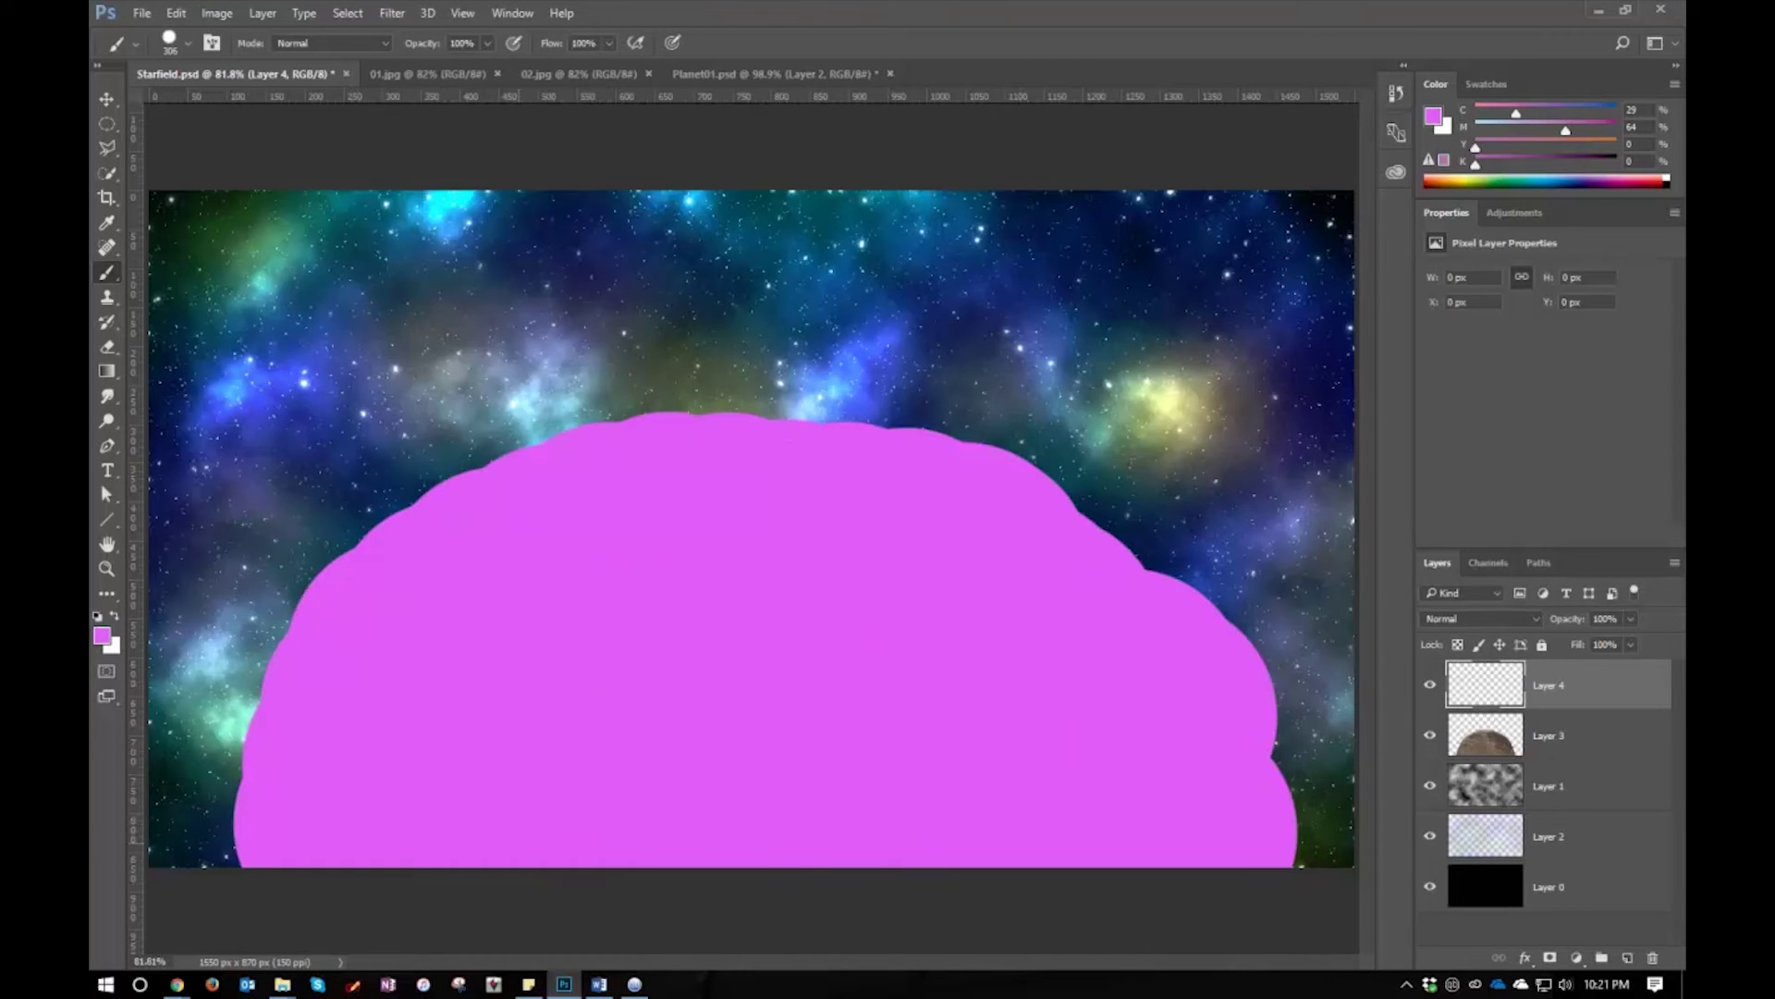
drag(916, 545, 619, 458)
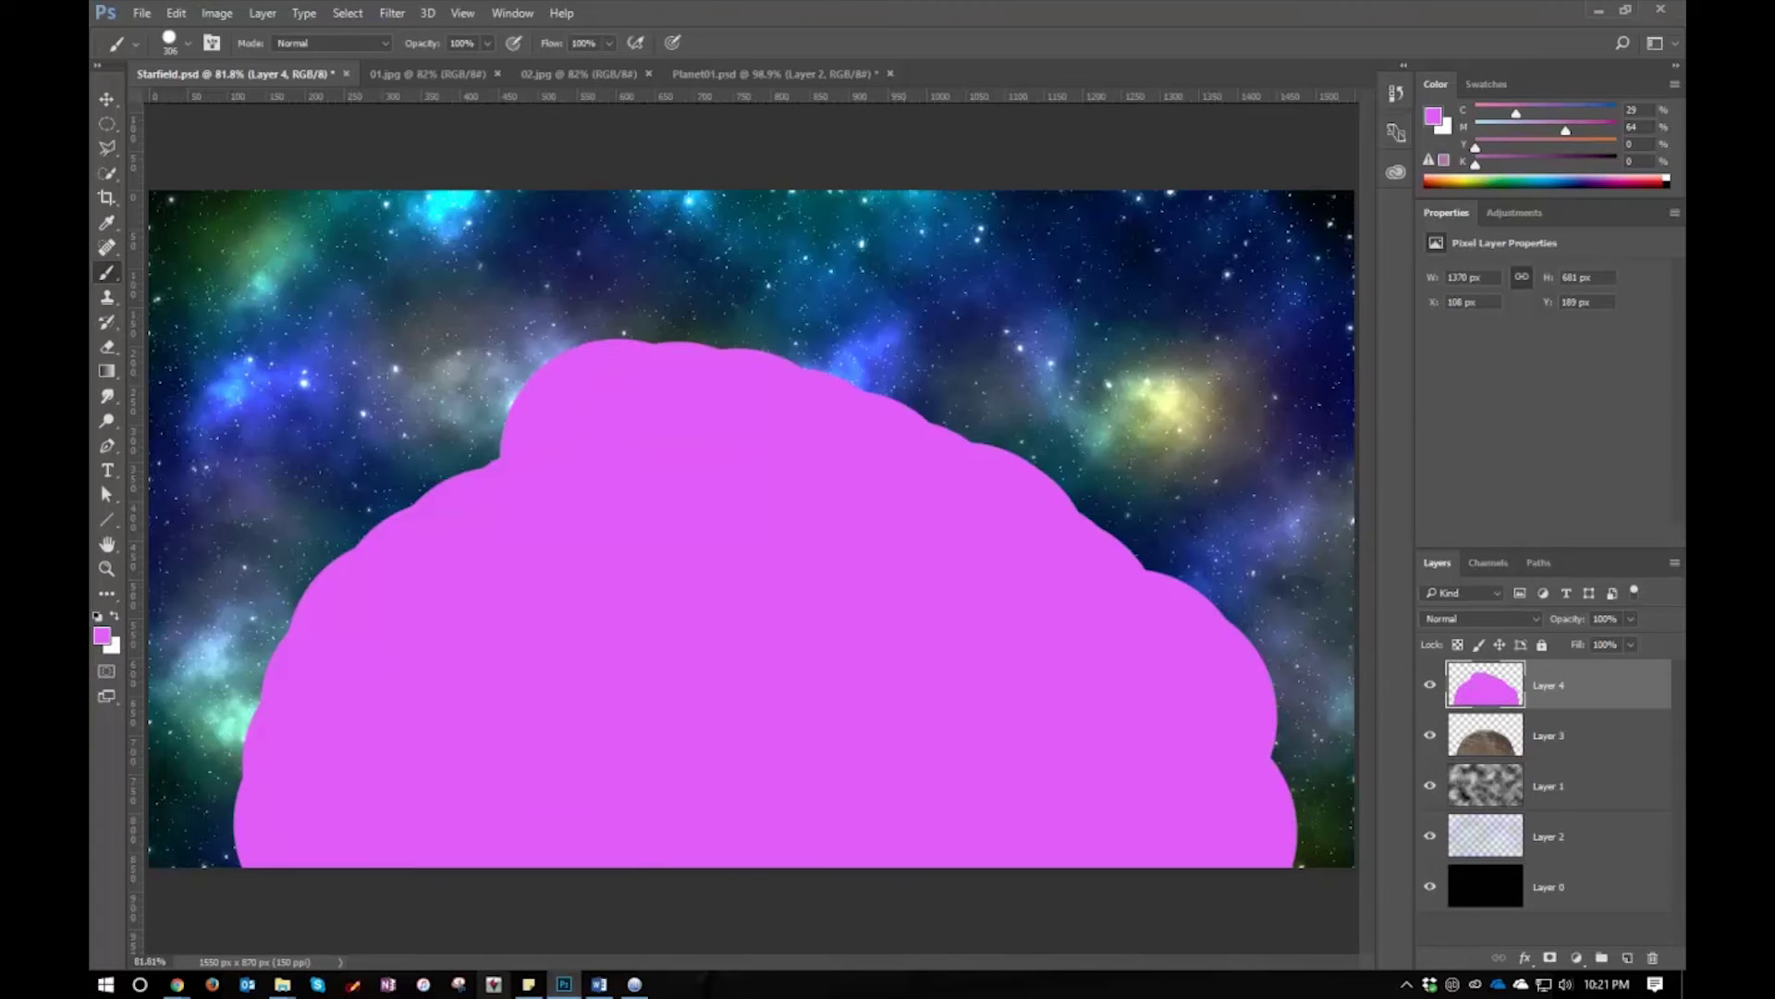
click(1001, 389)
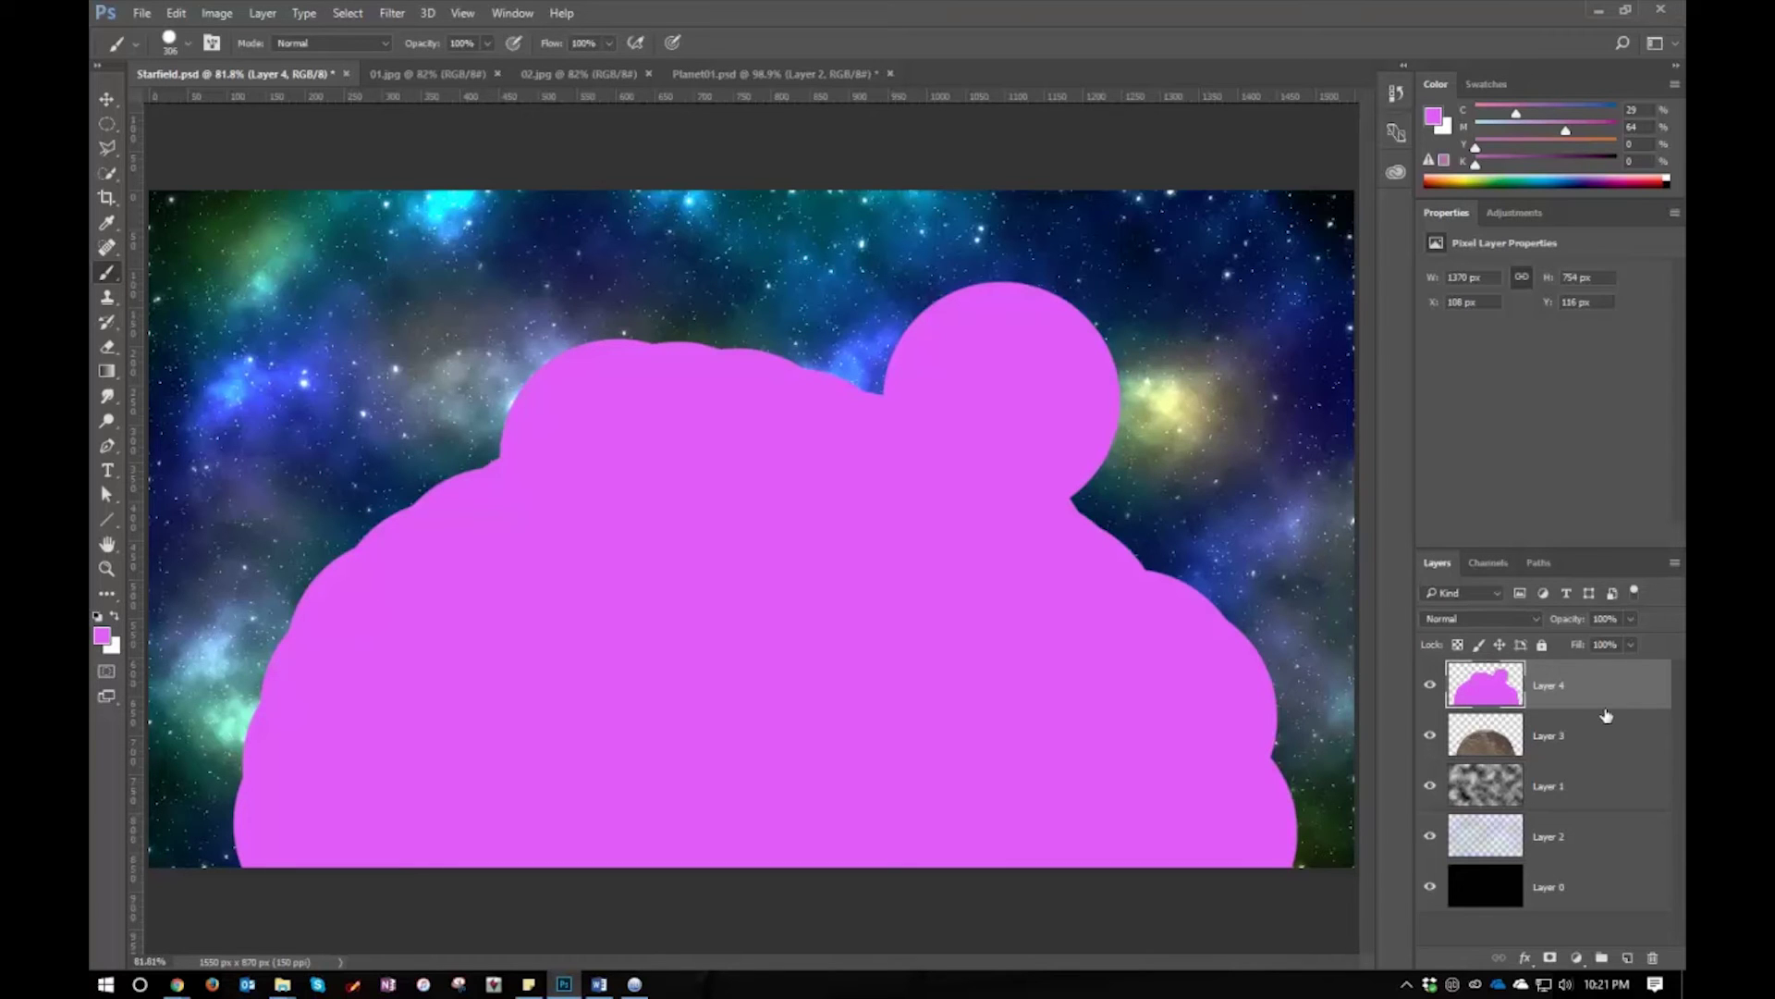
Clip the purple layer to the planet layer and set its blend mode to Soft Light
drag(1607, 715, 1557, 703)
alt+click(1557, 705)
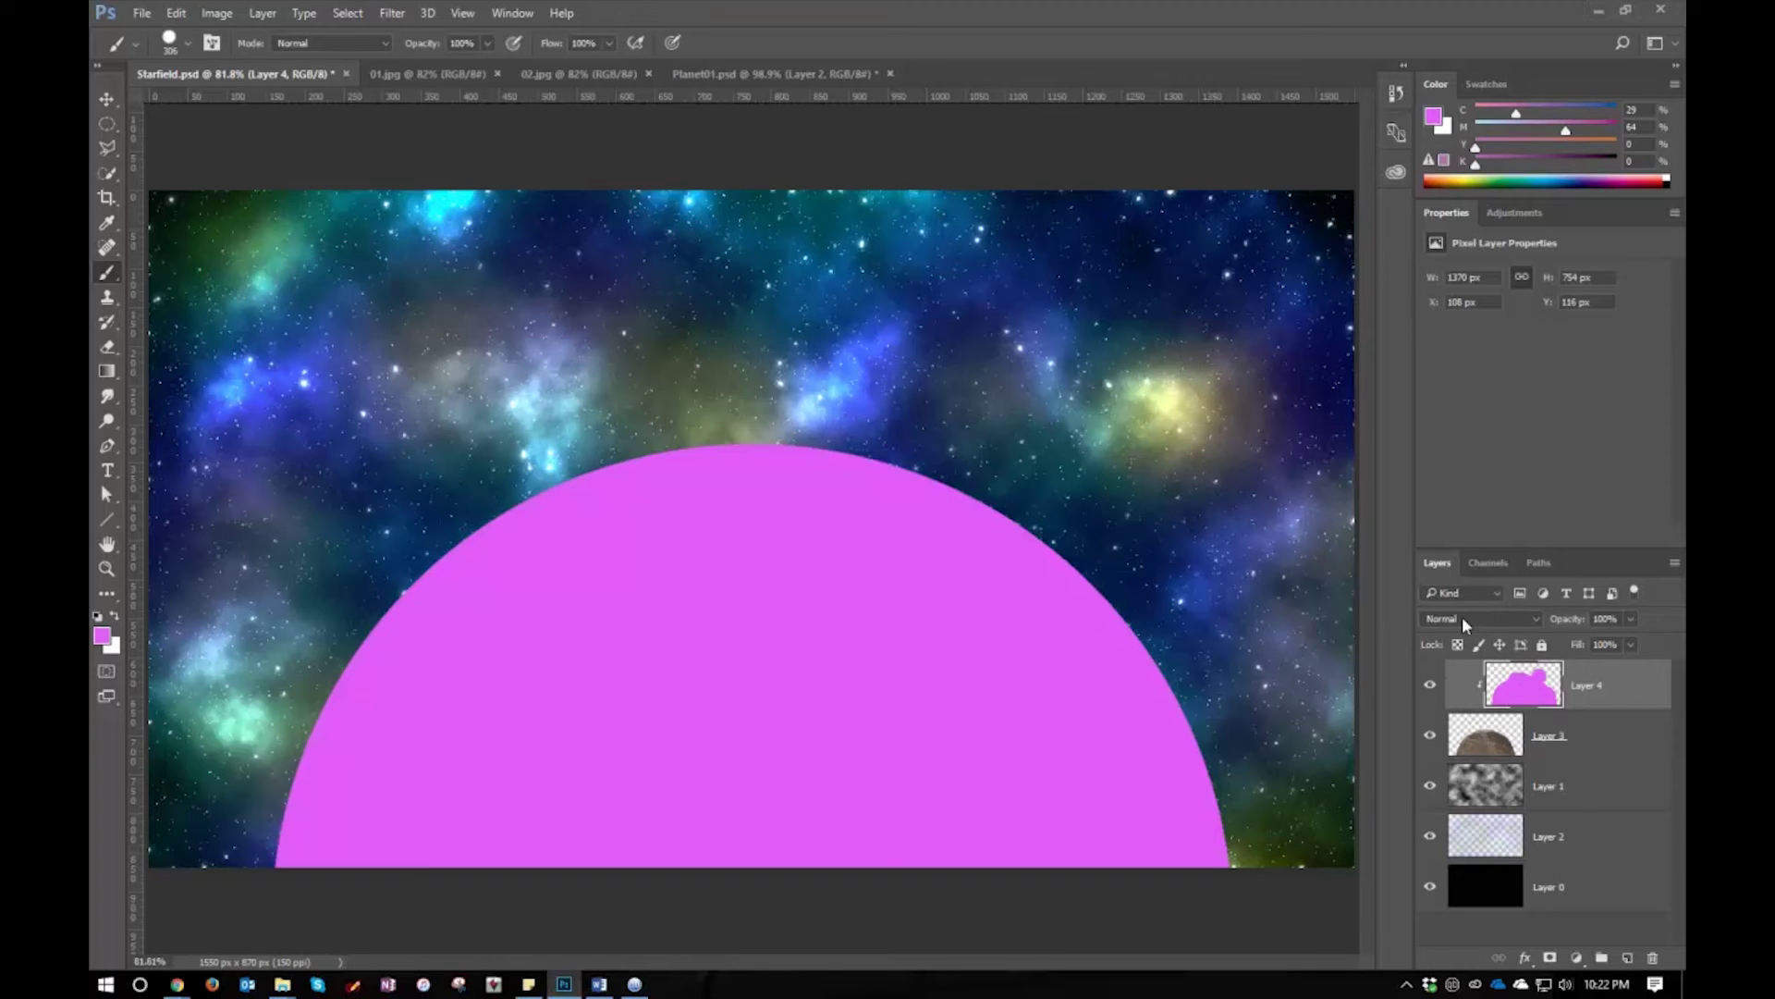
click(1524, 617)
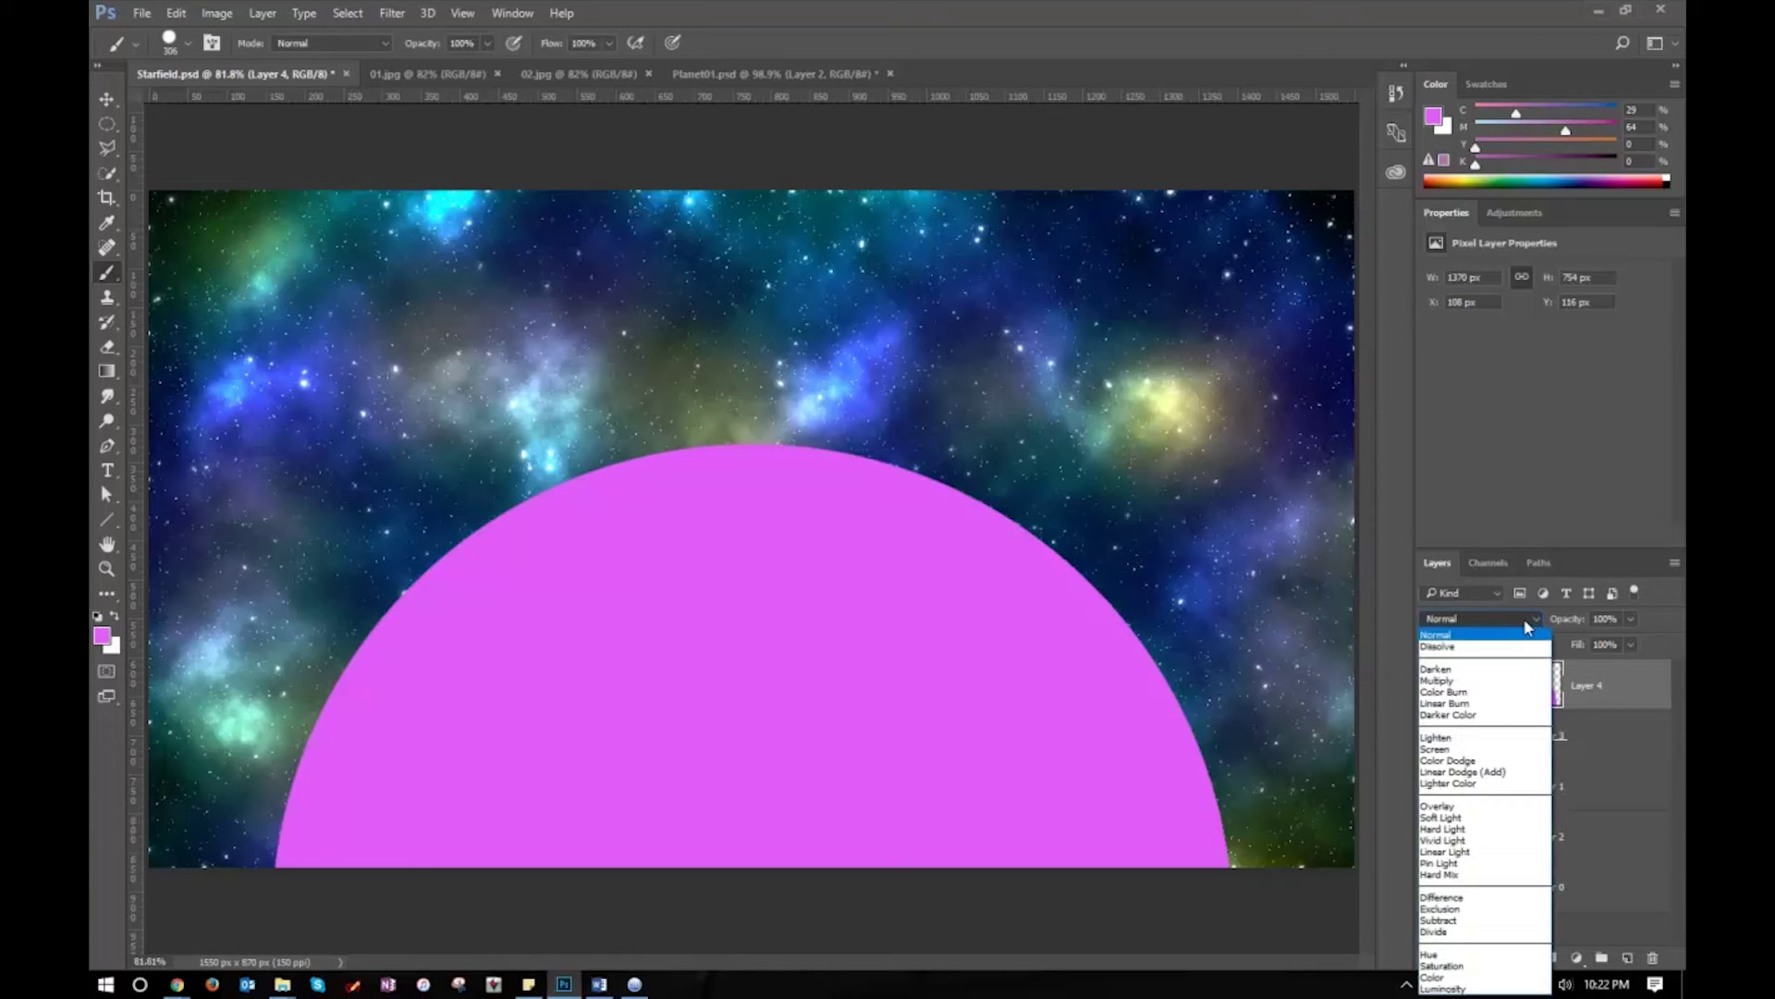
click(1499, 822)
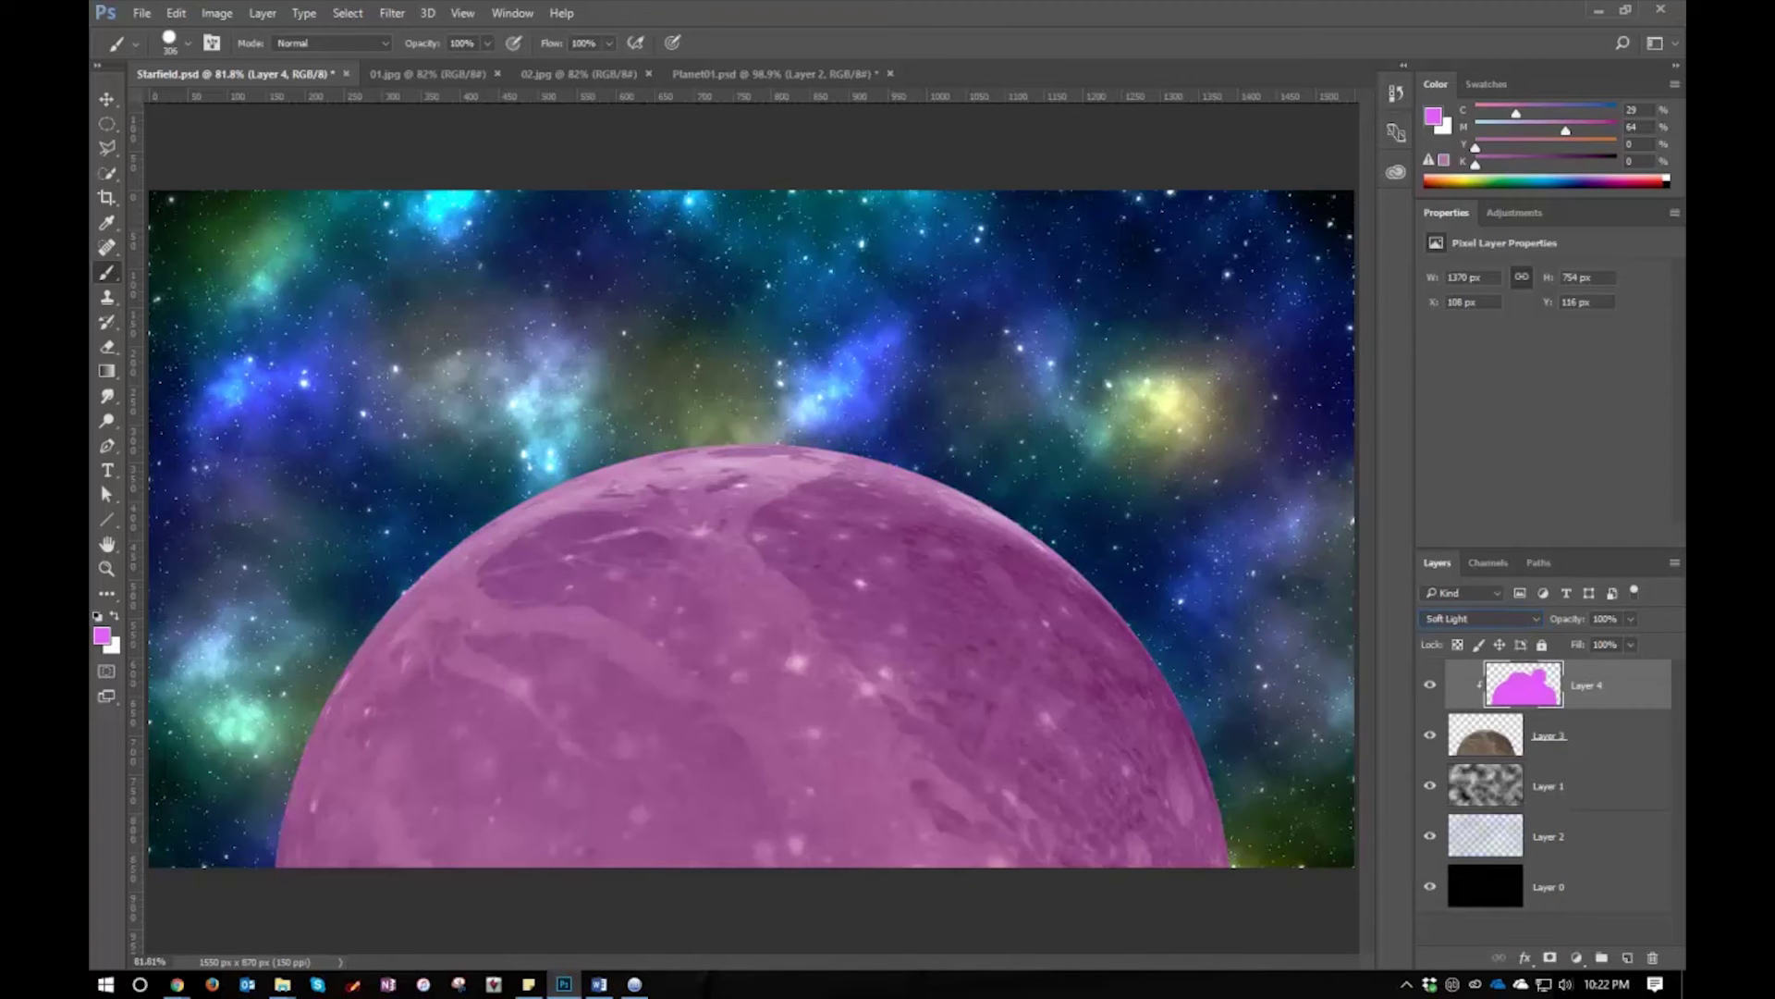
Lower the opacity of the clipped purple layer to 55%
click(1613, 620)
text(75)
click(1617, 618)
text(55)
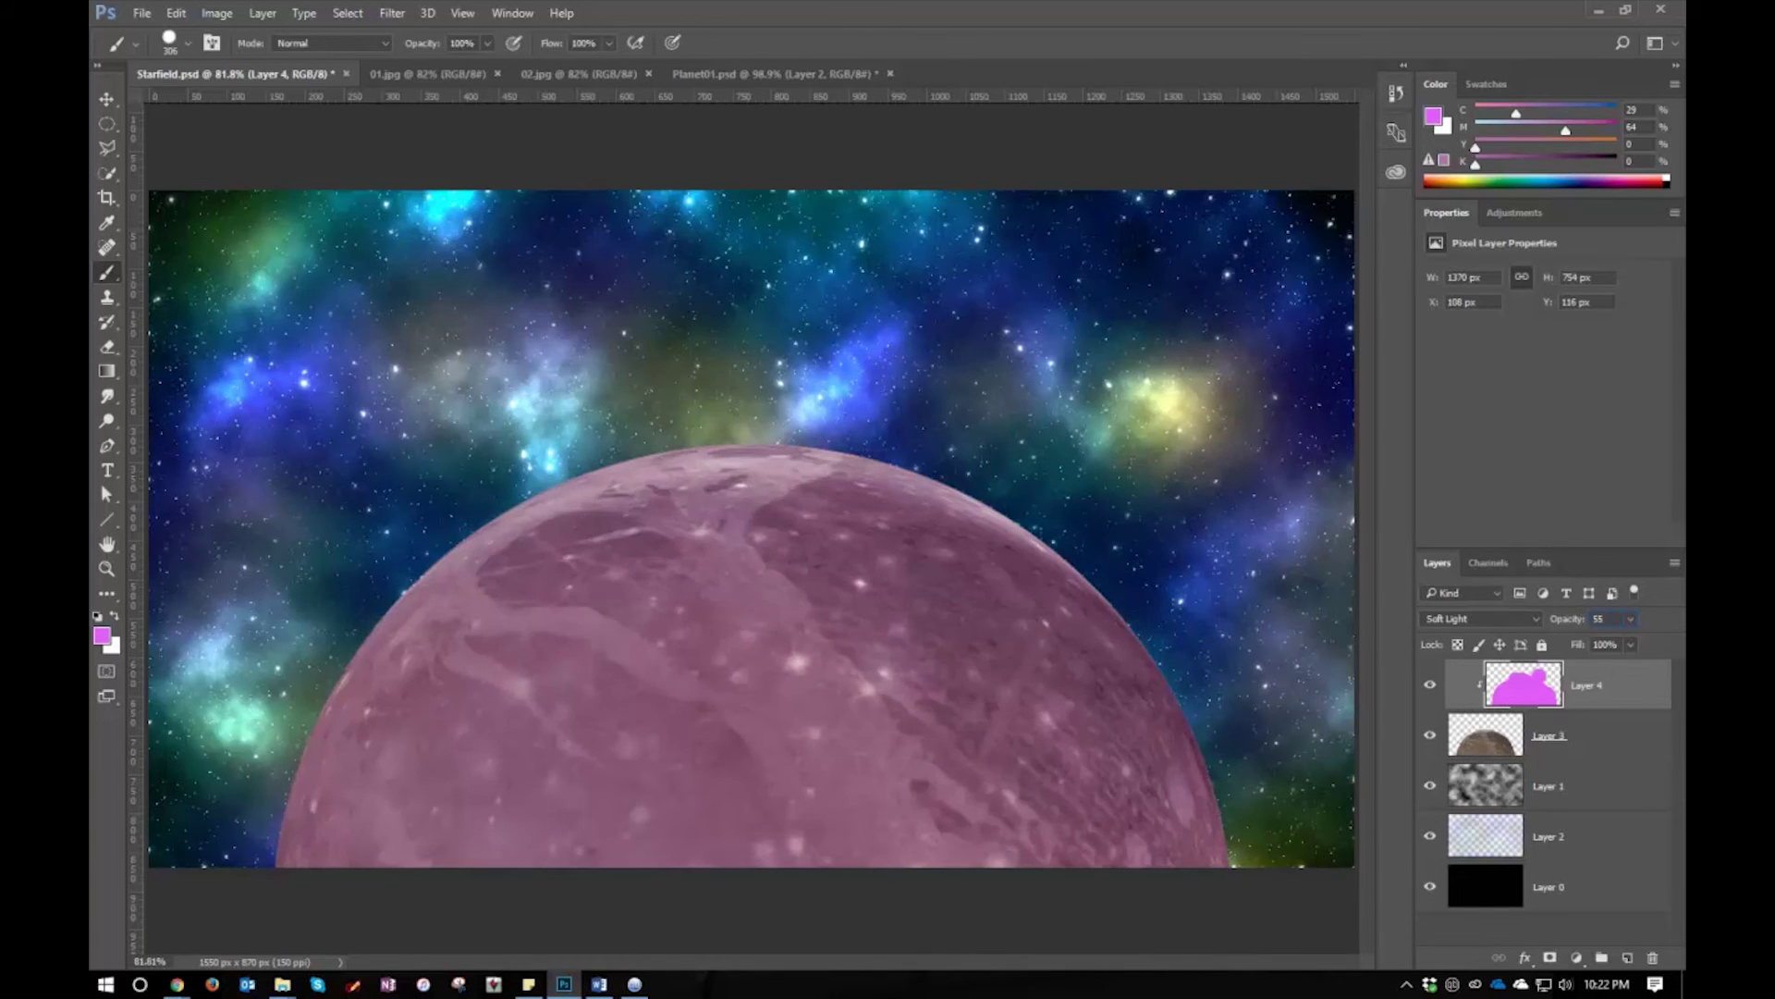
key(Return)
key(alt+Tab)
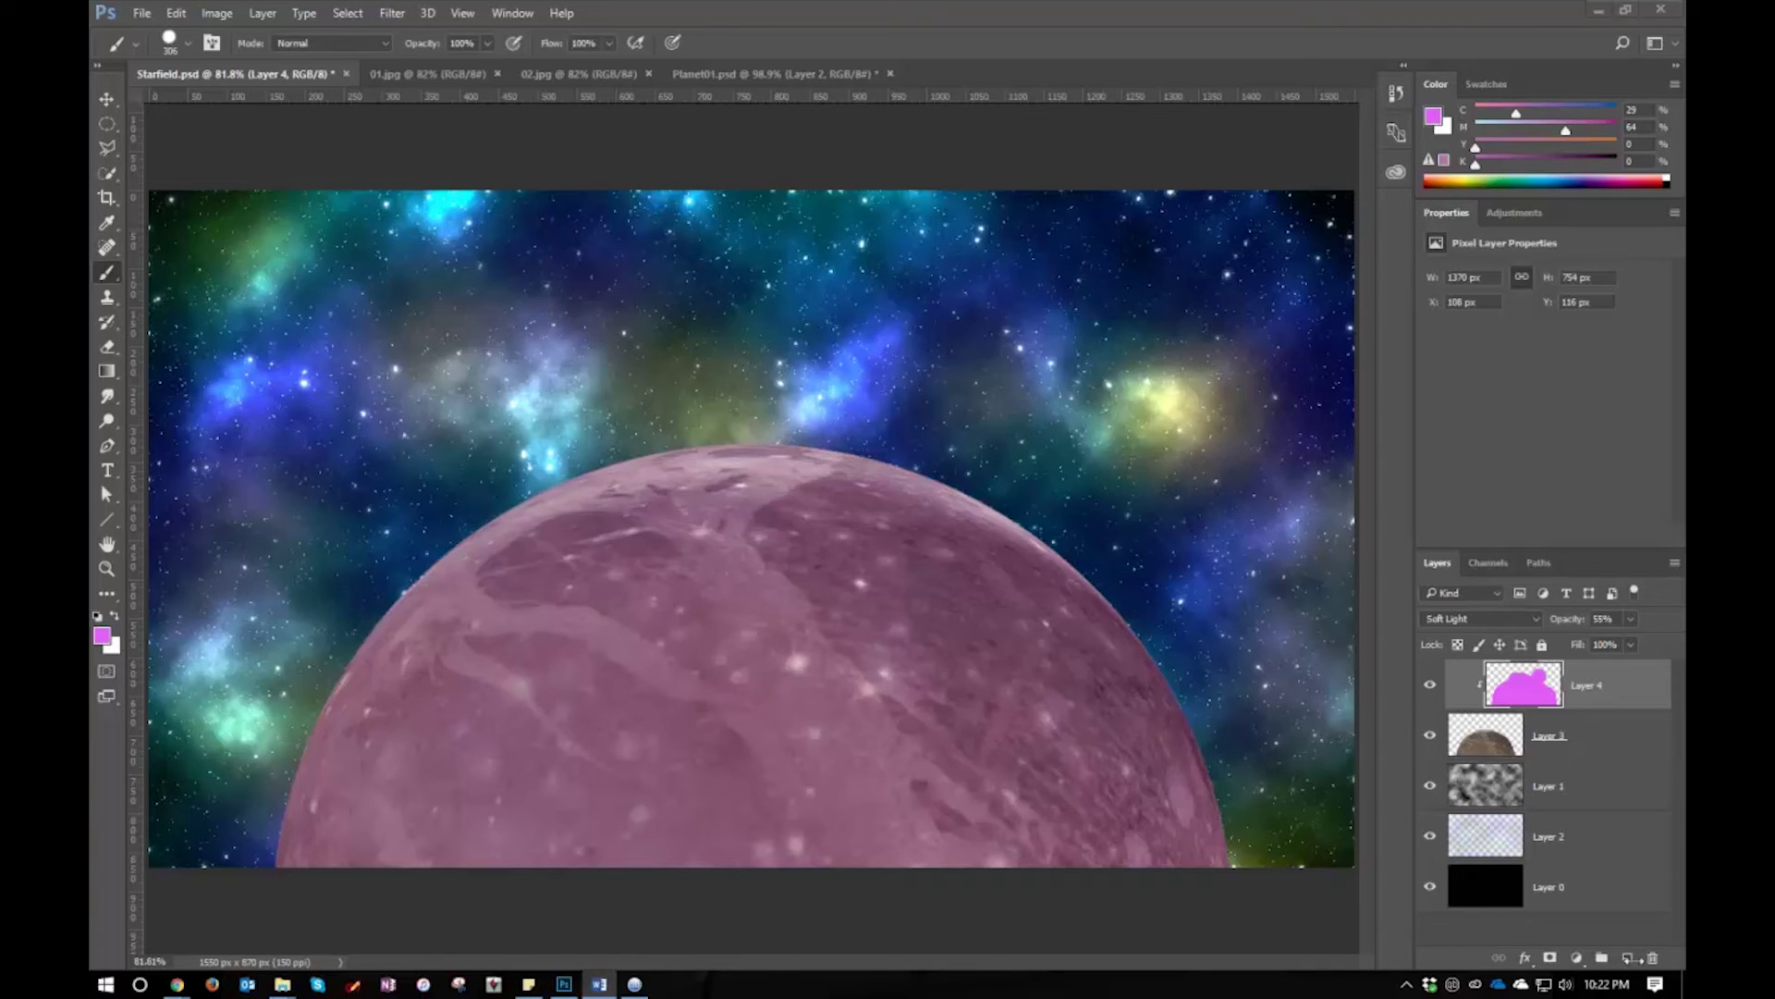
Add a new layer on top and fill the planet's outline on it with black at 100% opacity
click(1631, 960)
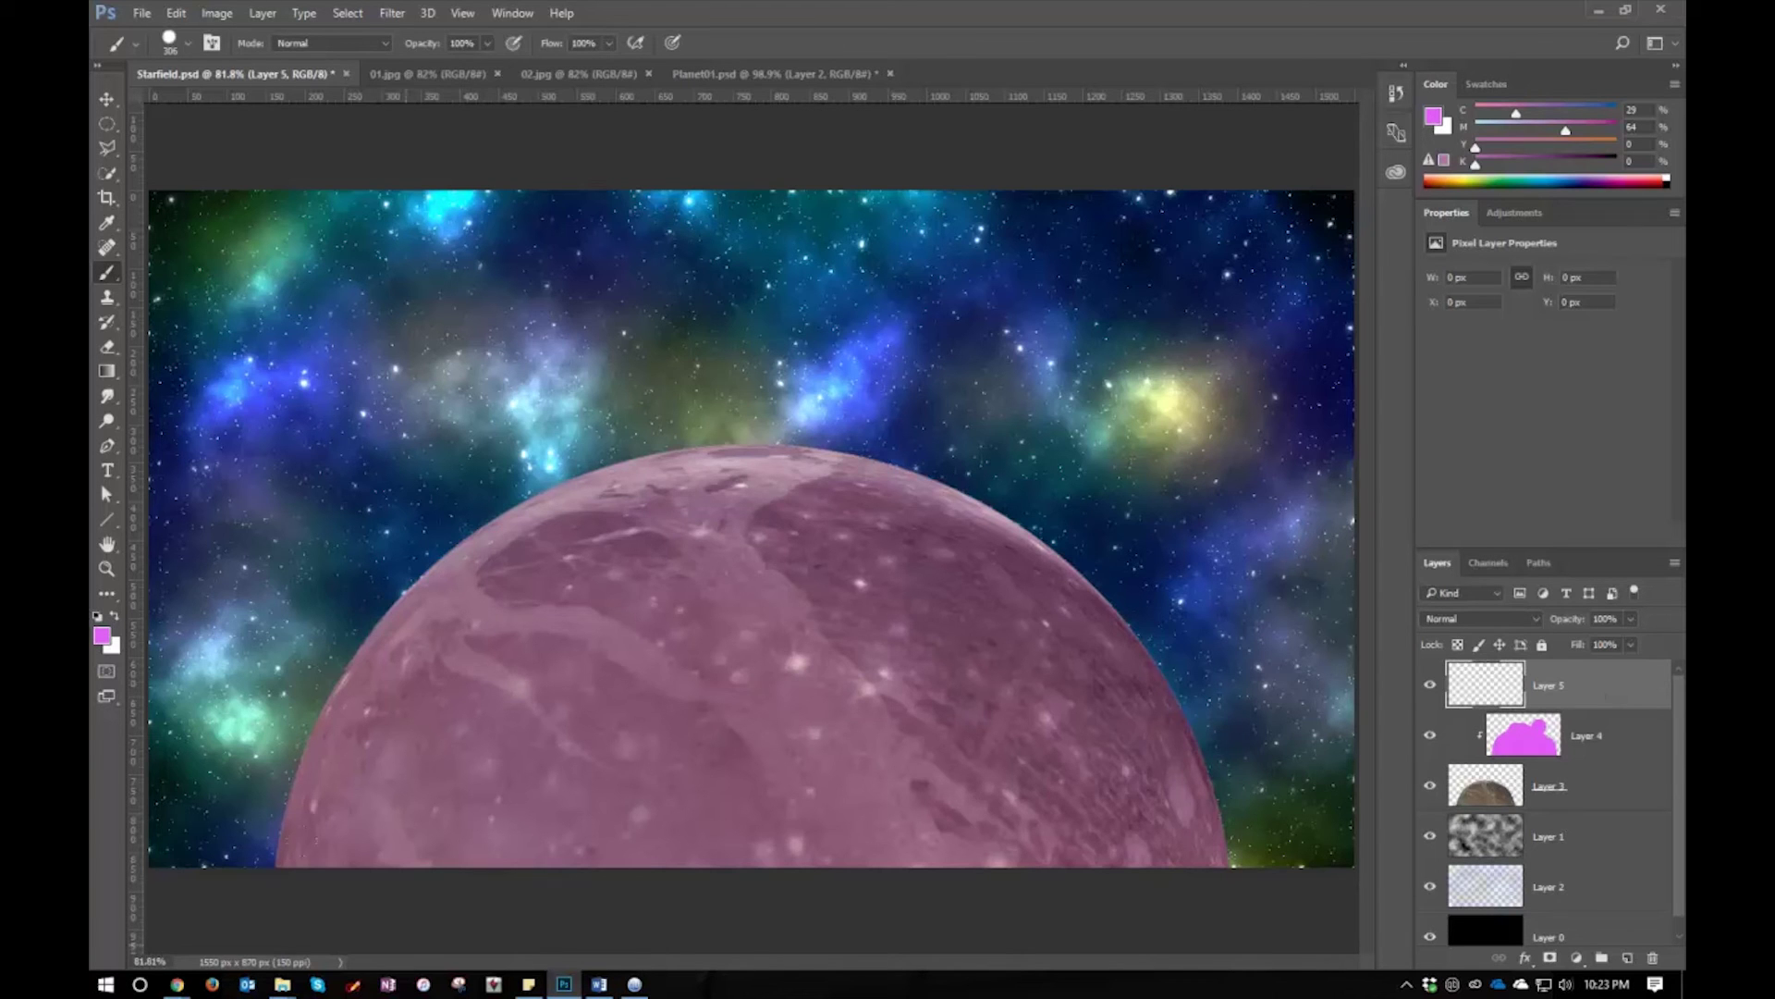
ctrl+click(1488, 790)
click(181, 13)
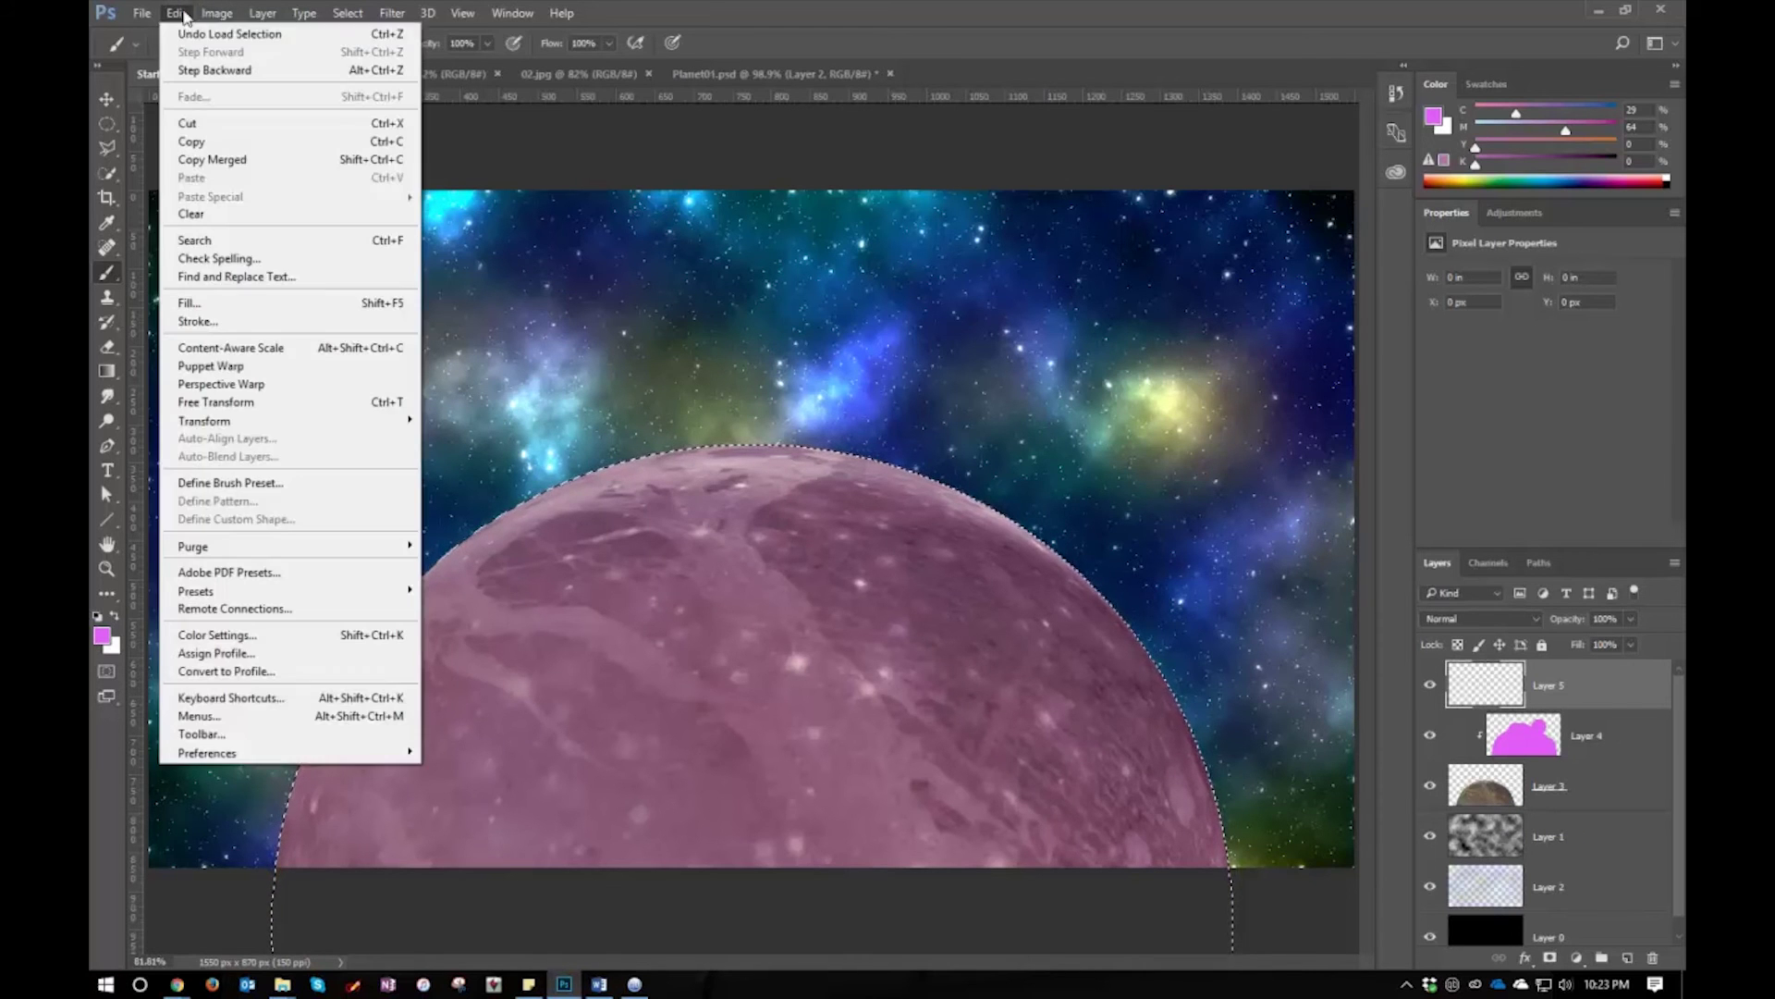
click(211, 305)
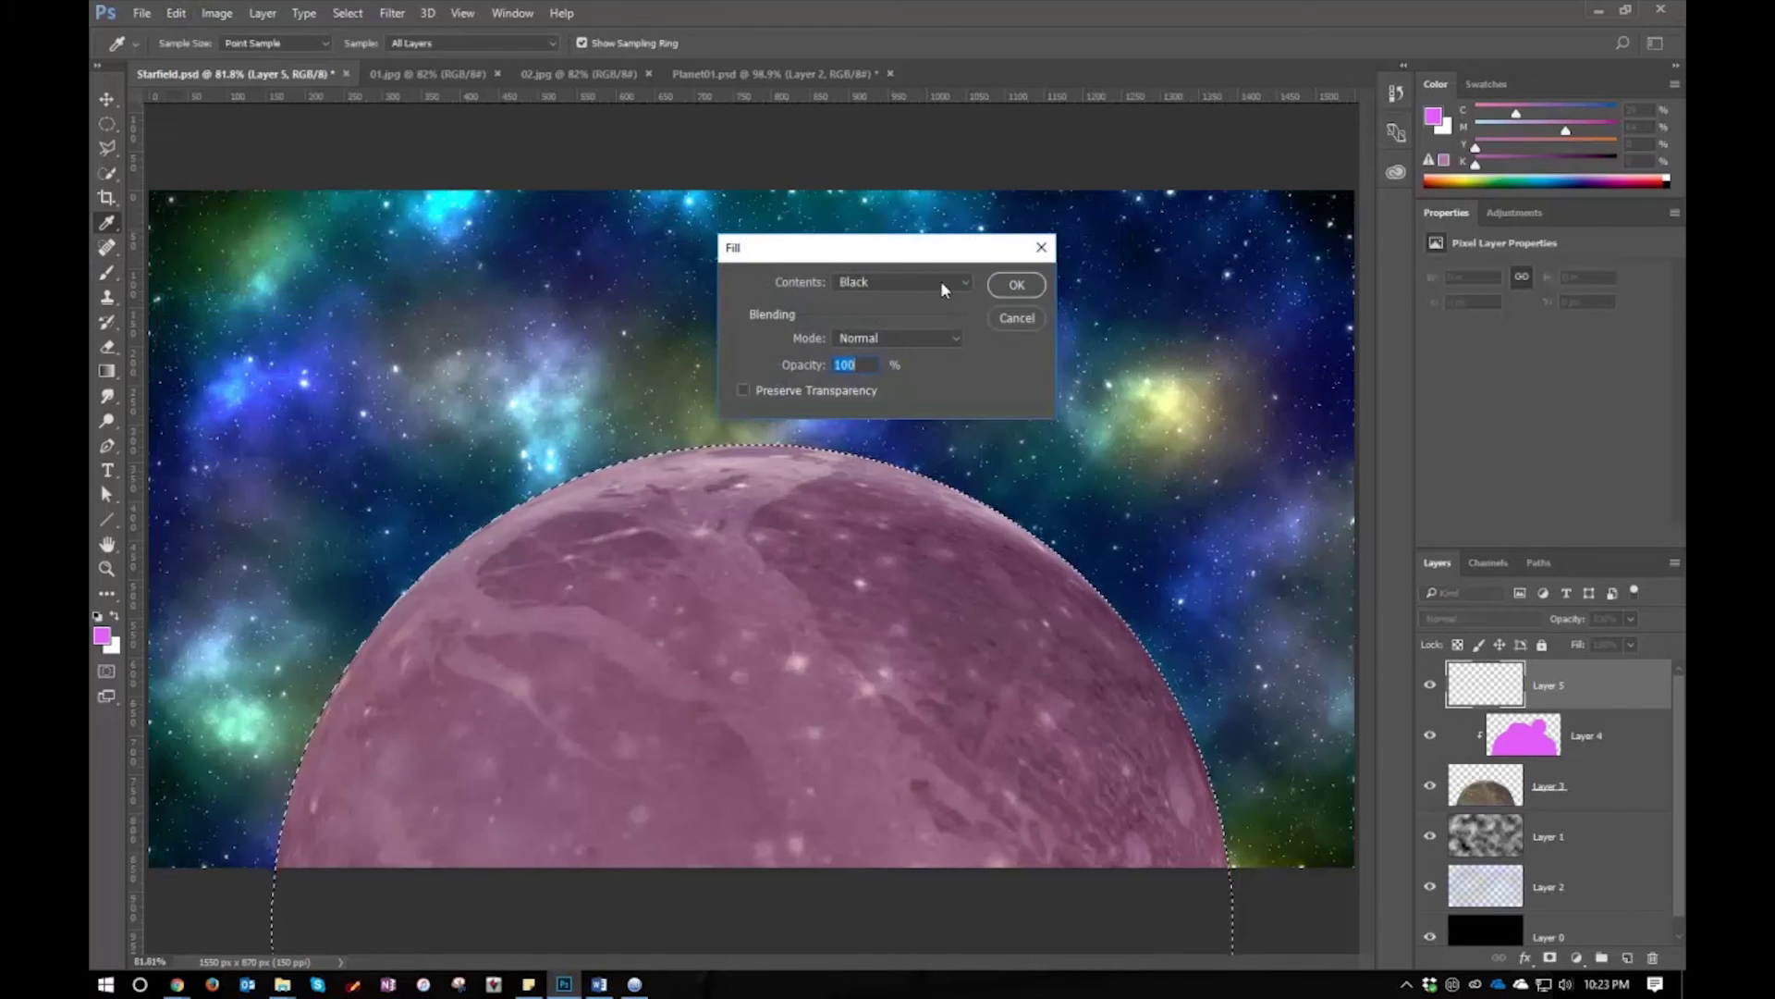
click(1014, 285)
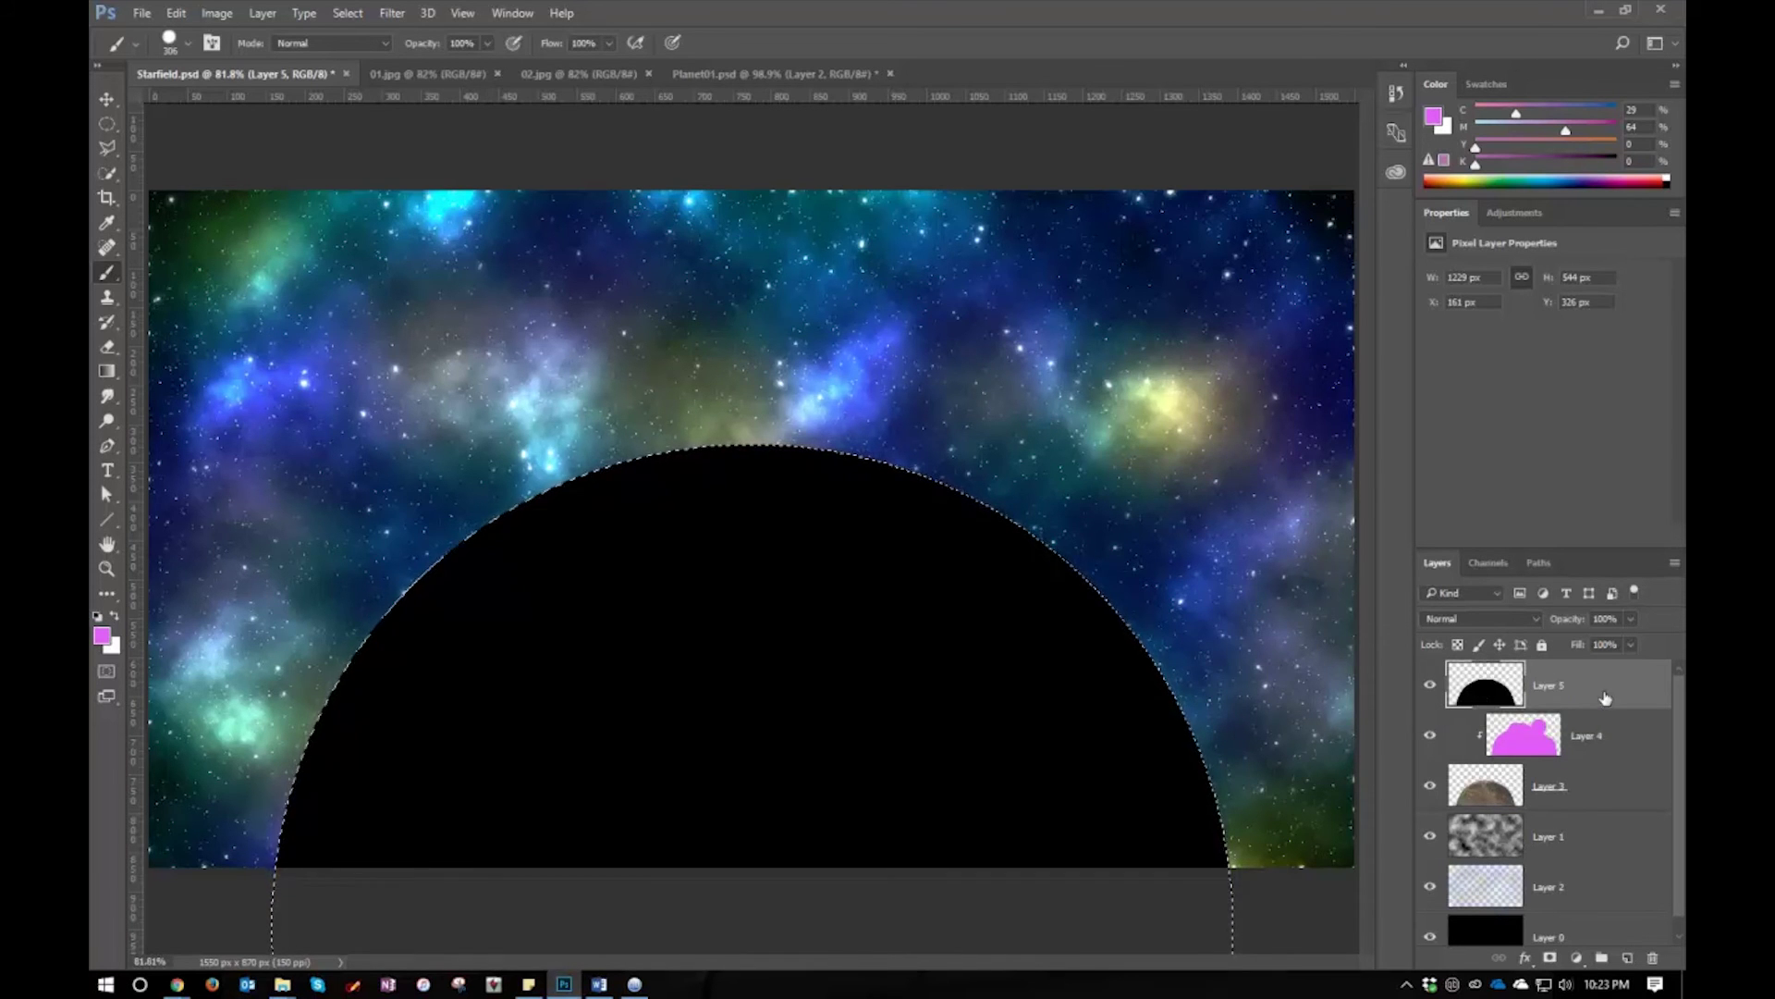
Mask the black layer with the planet-shaped selection and move it straight down to expose a crescent of the planet
click(1552, 959)
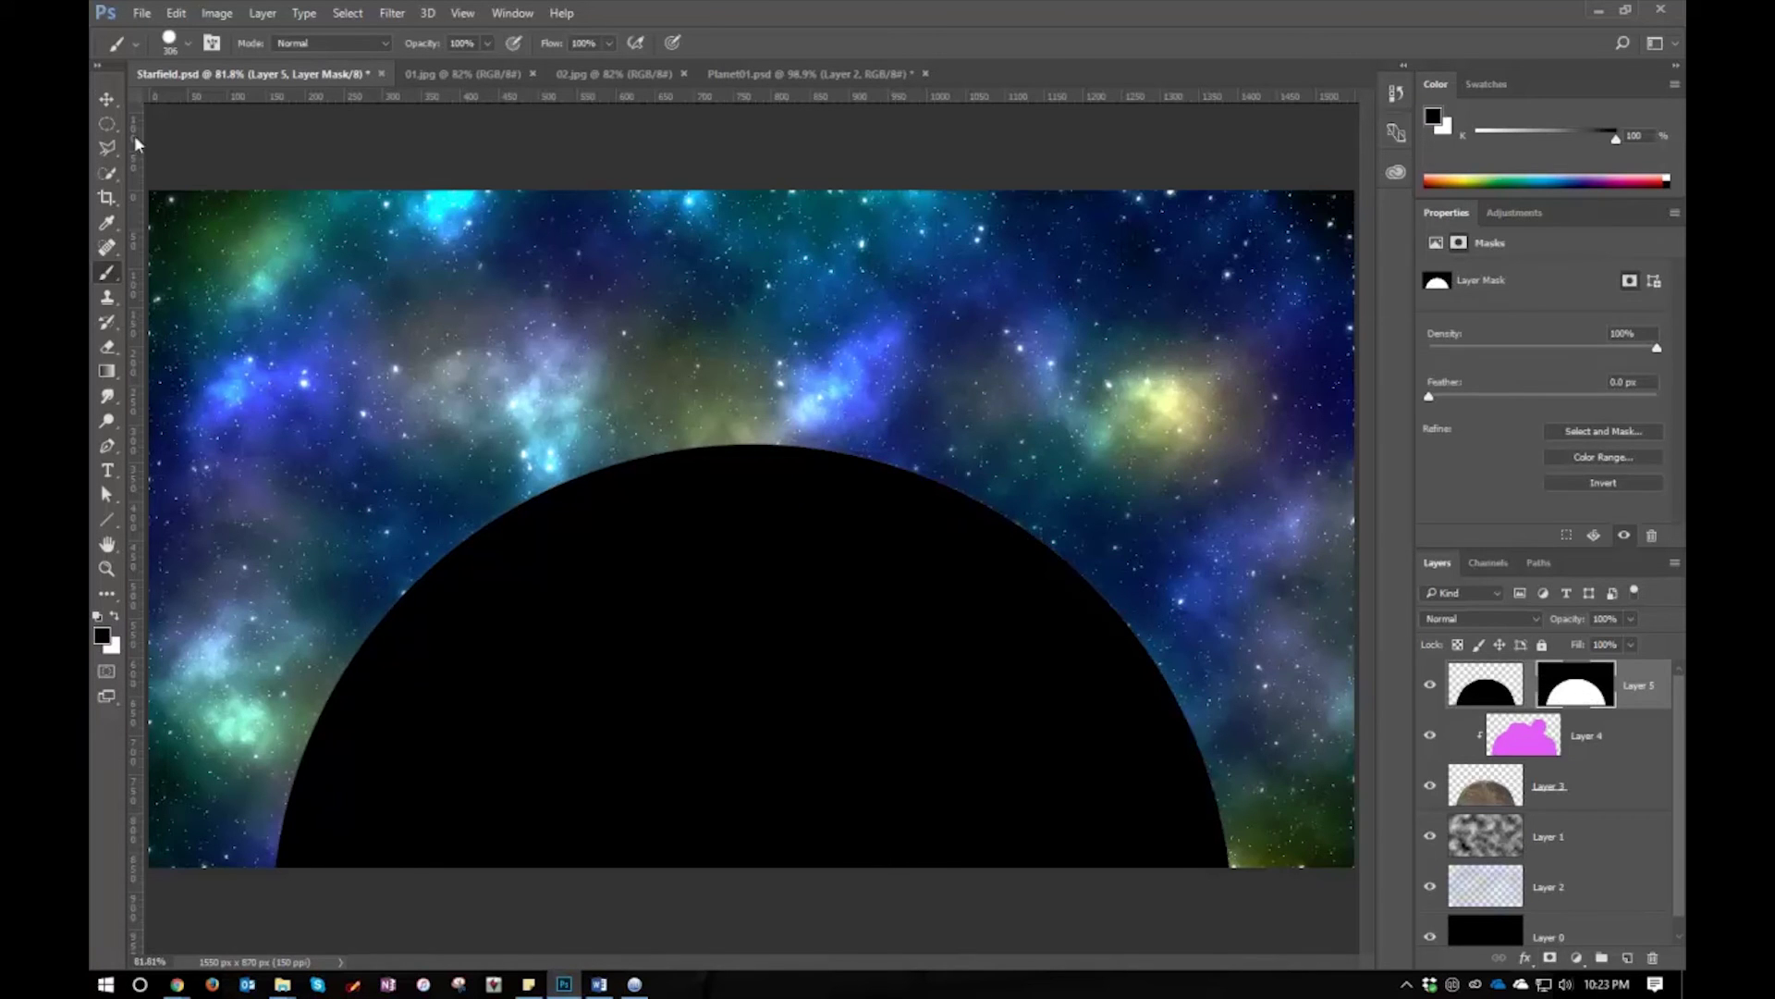
click(107, 99)
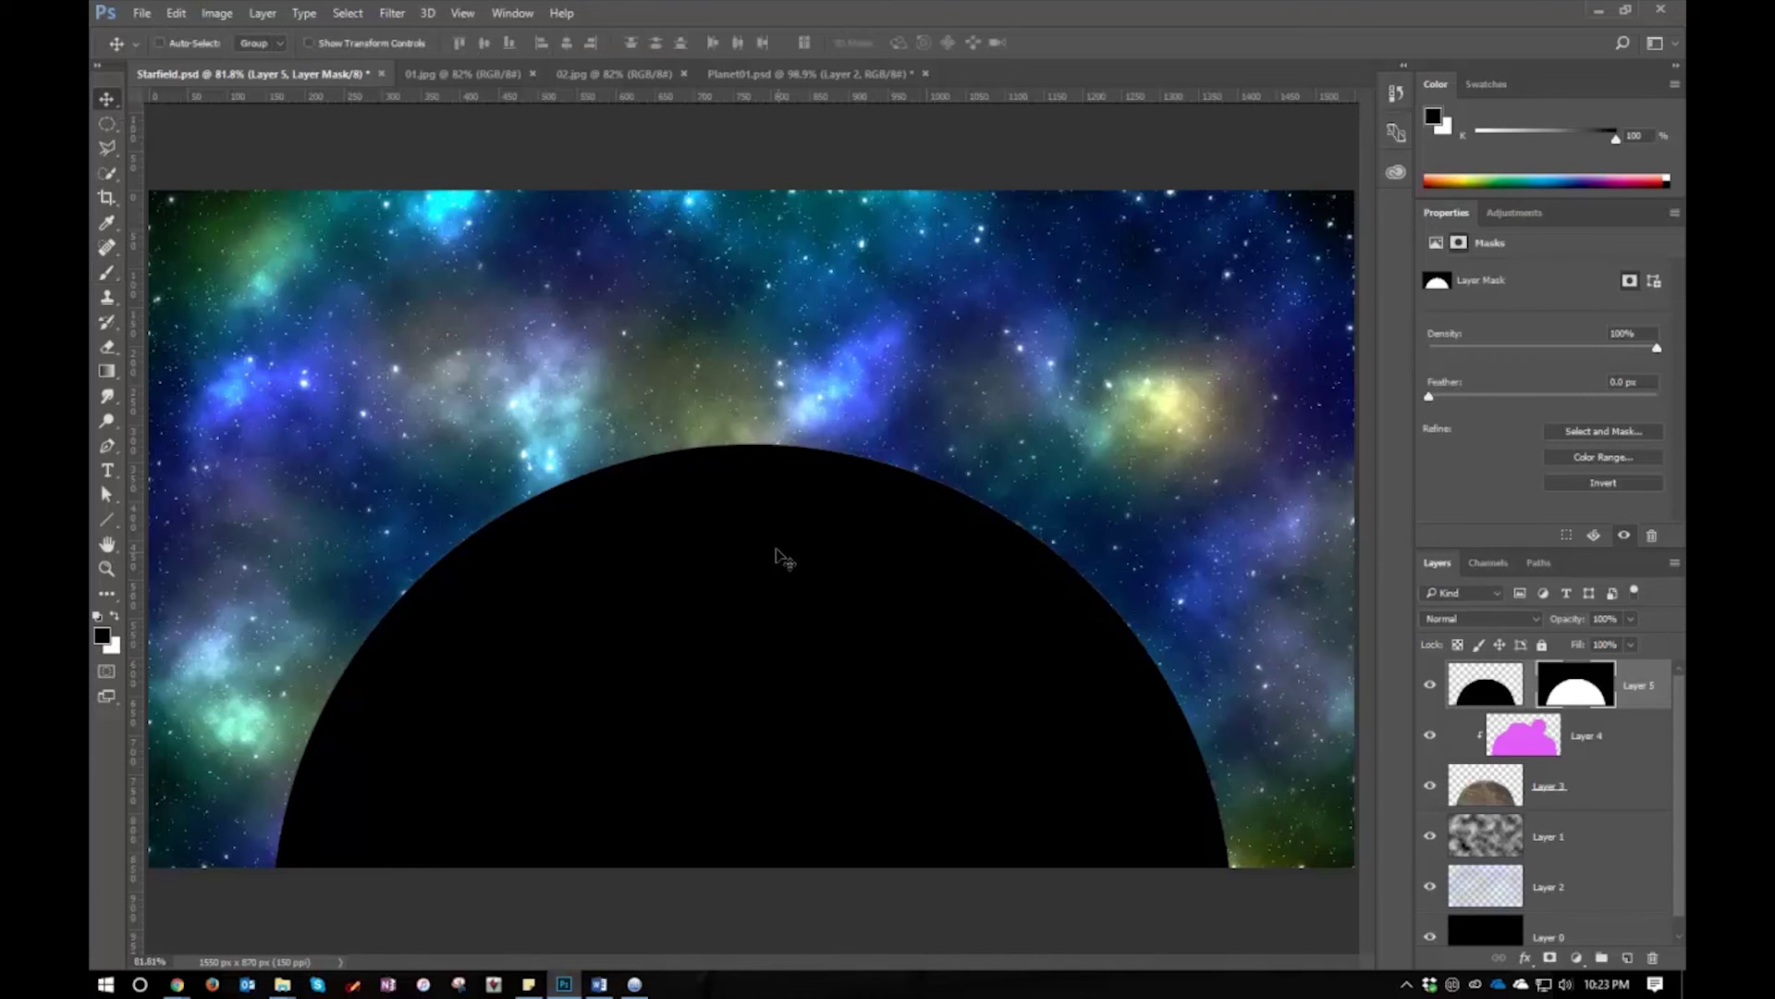
drag(756, 540, 814, 658)
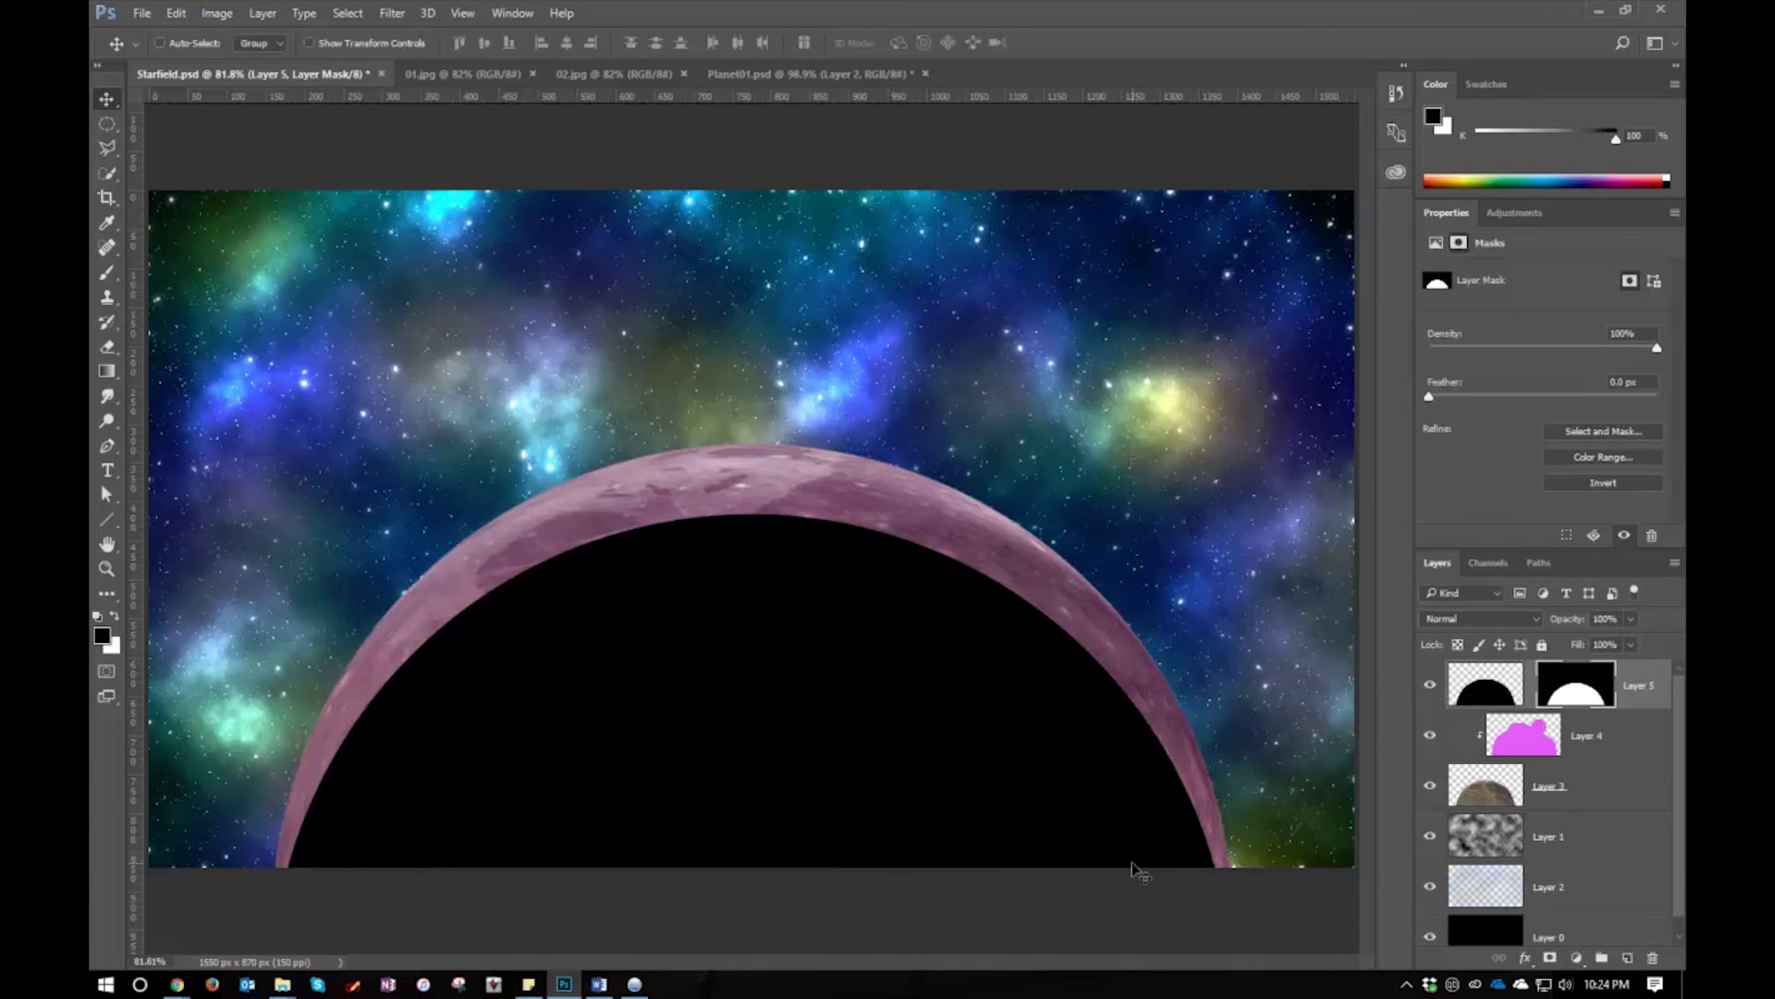
Apply a Gaussian Blur with a radius of 35 pixels to the black layer's mask
click(392, 13)
mouse_move(421, 222)
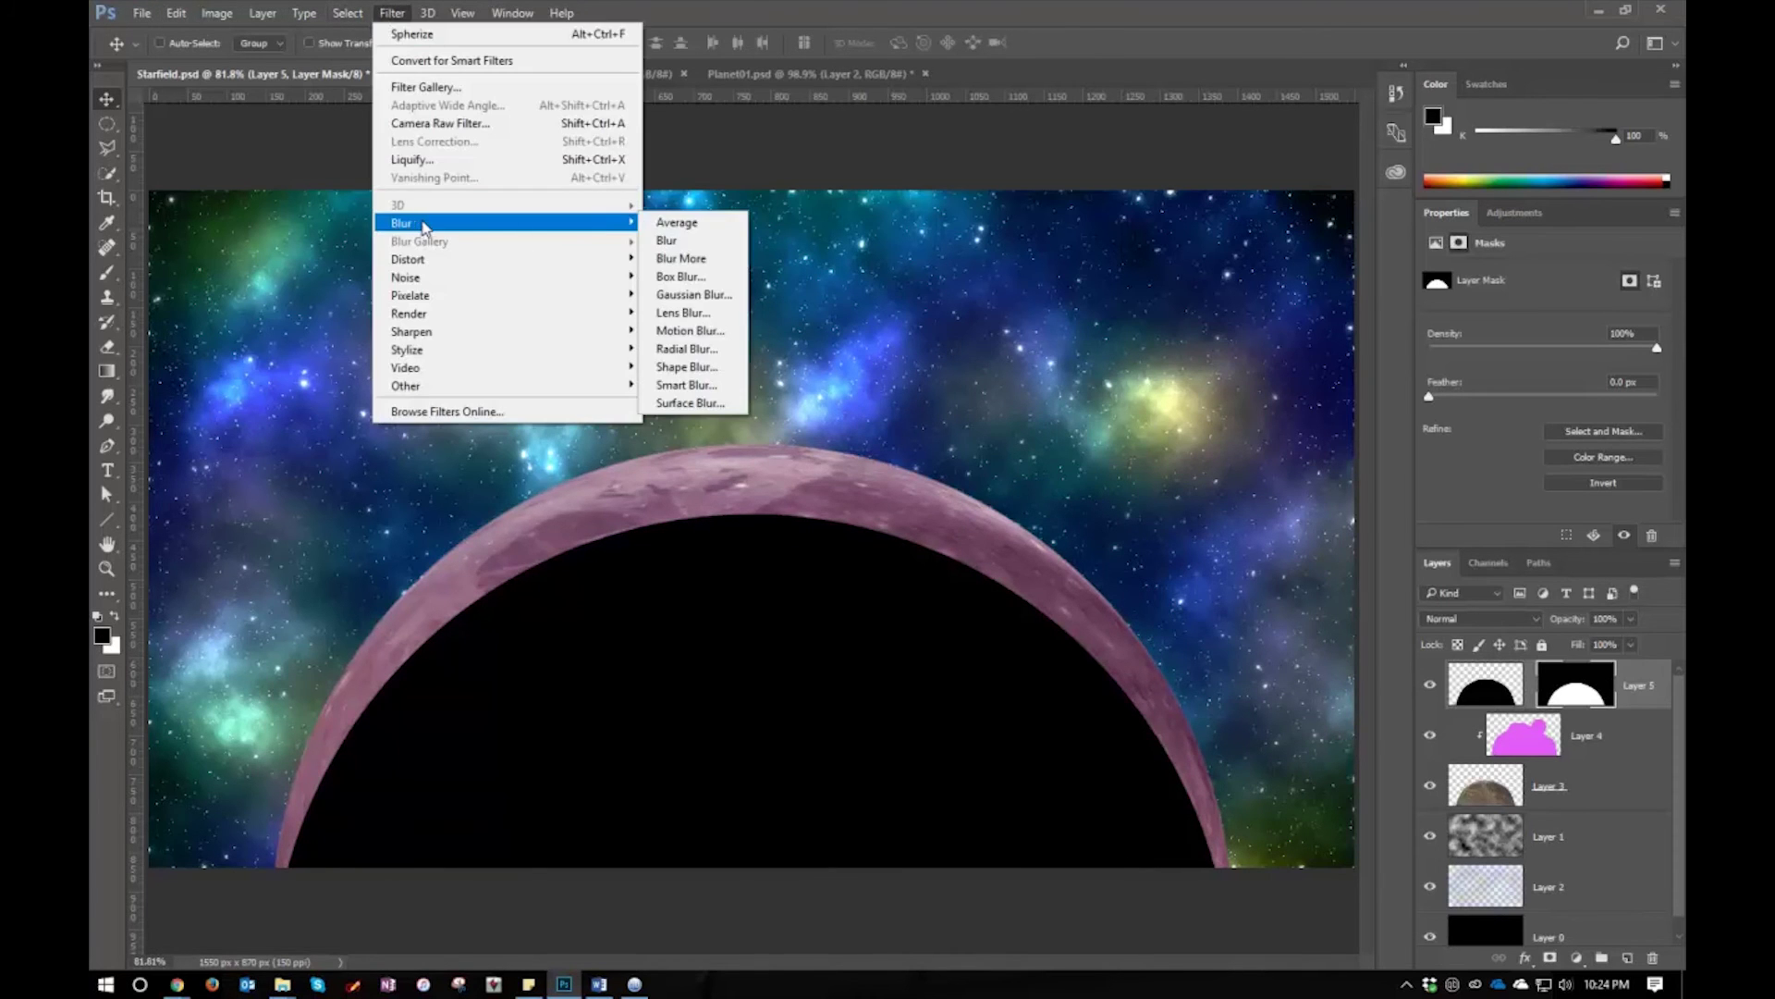
click(721, 296)
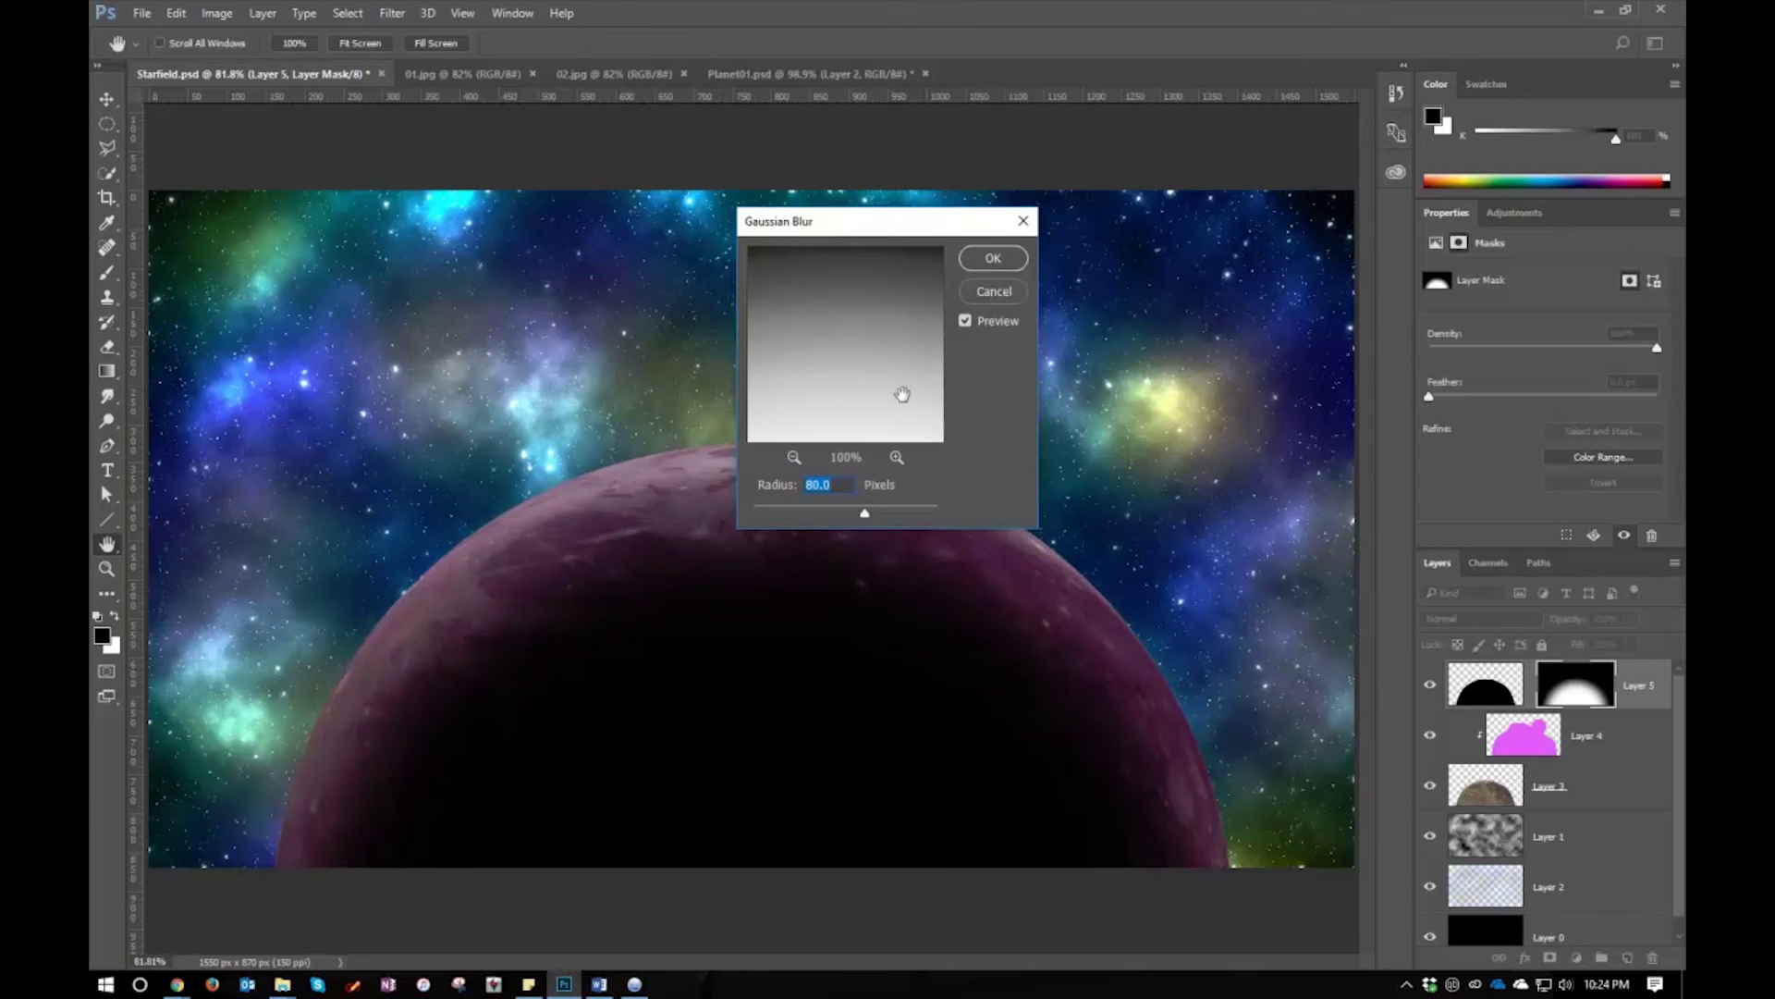
text(15)
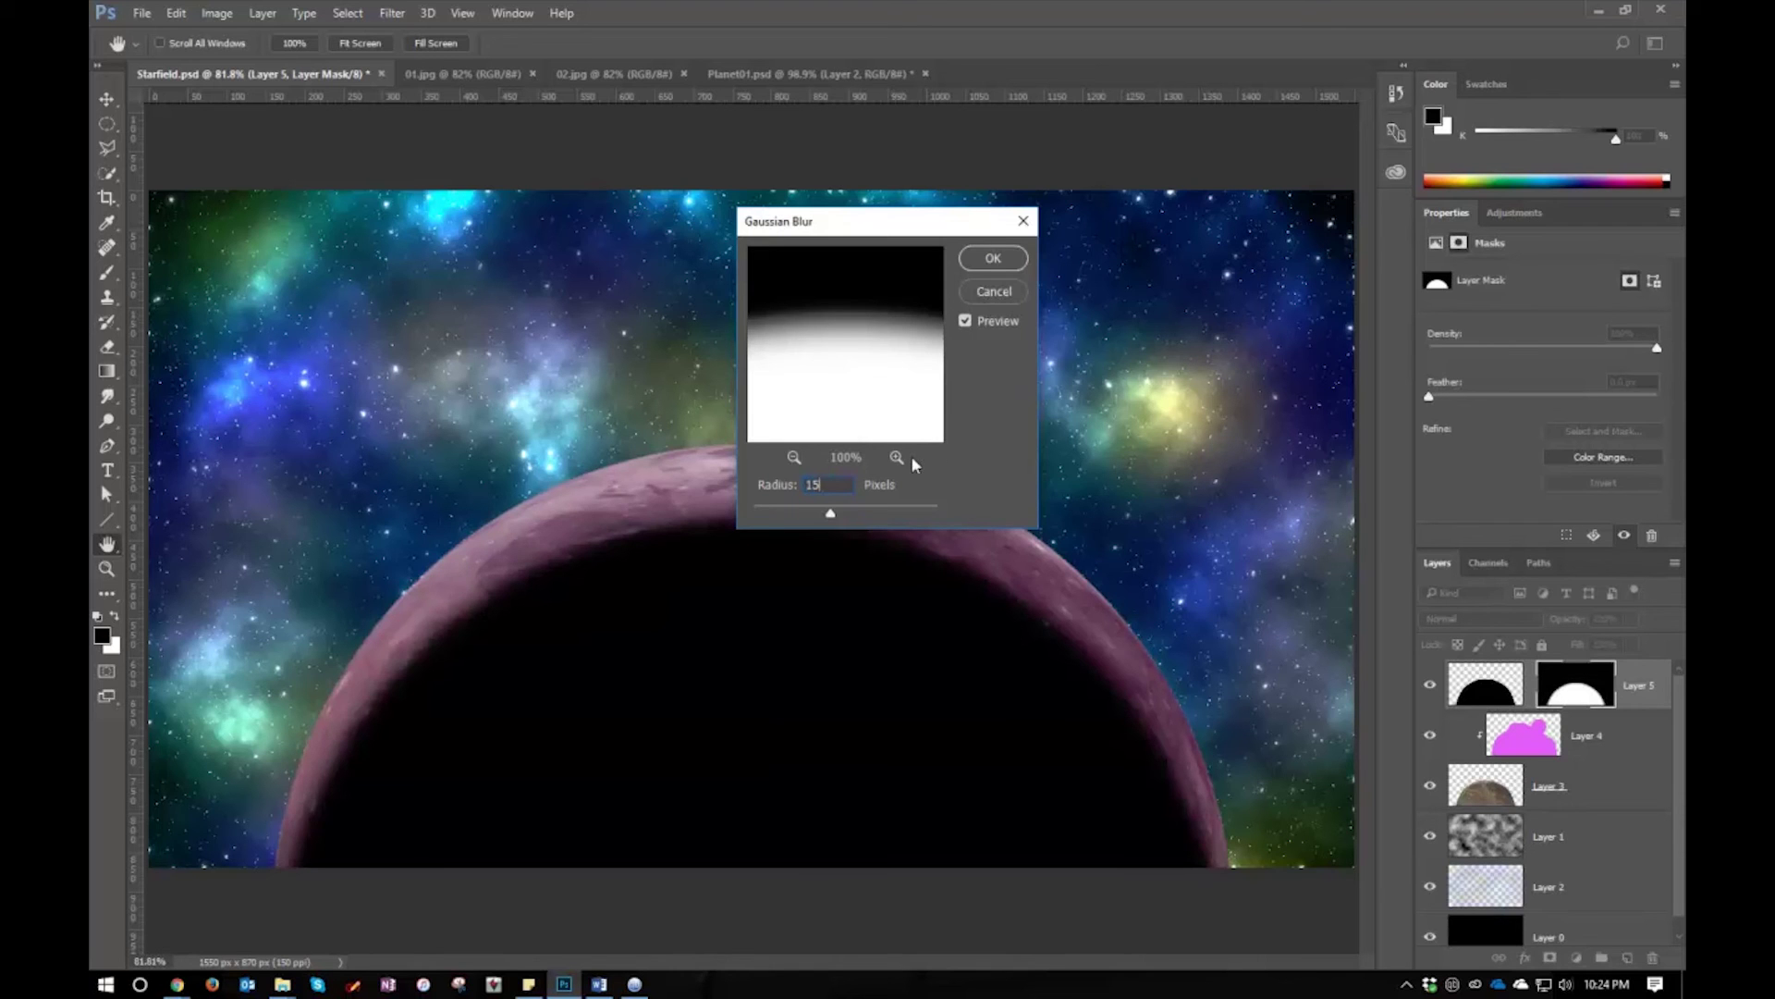
key(BackSpace)
key(BackSpace)
text(35)
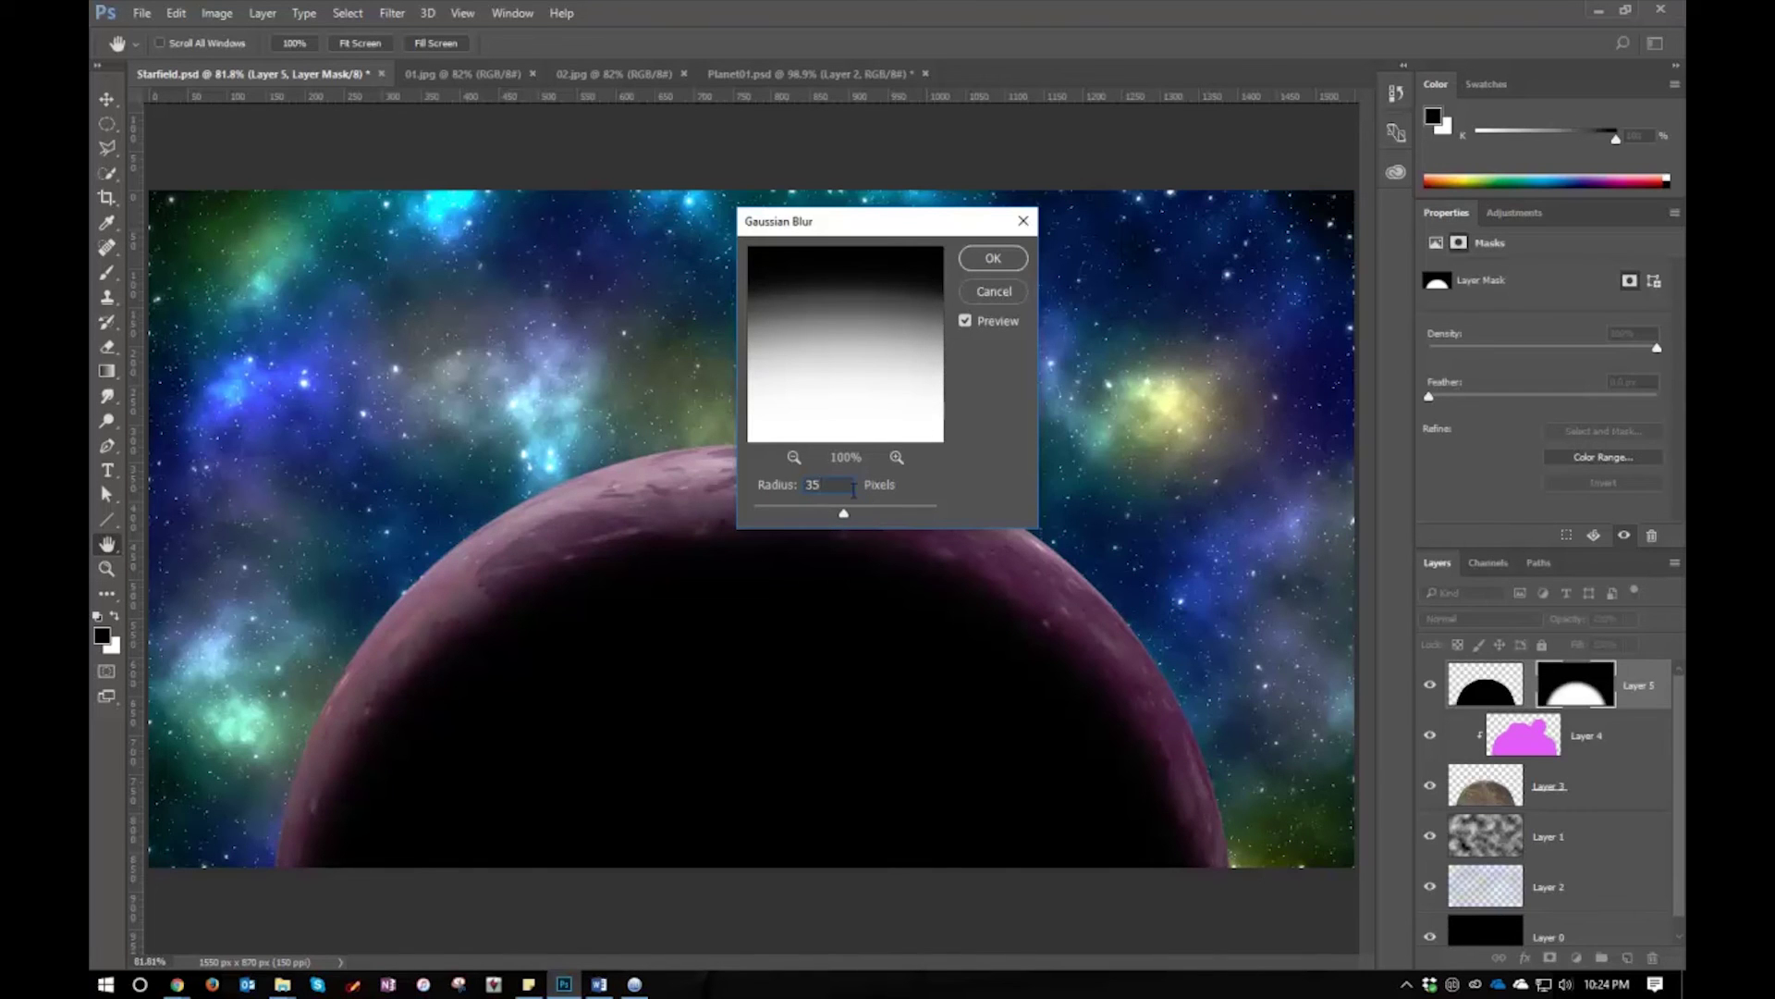
click(993, 259)
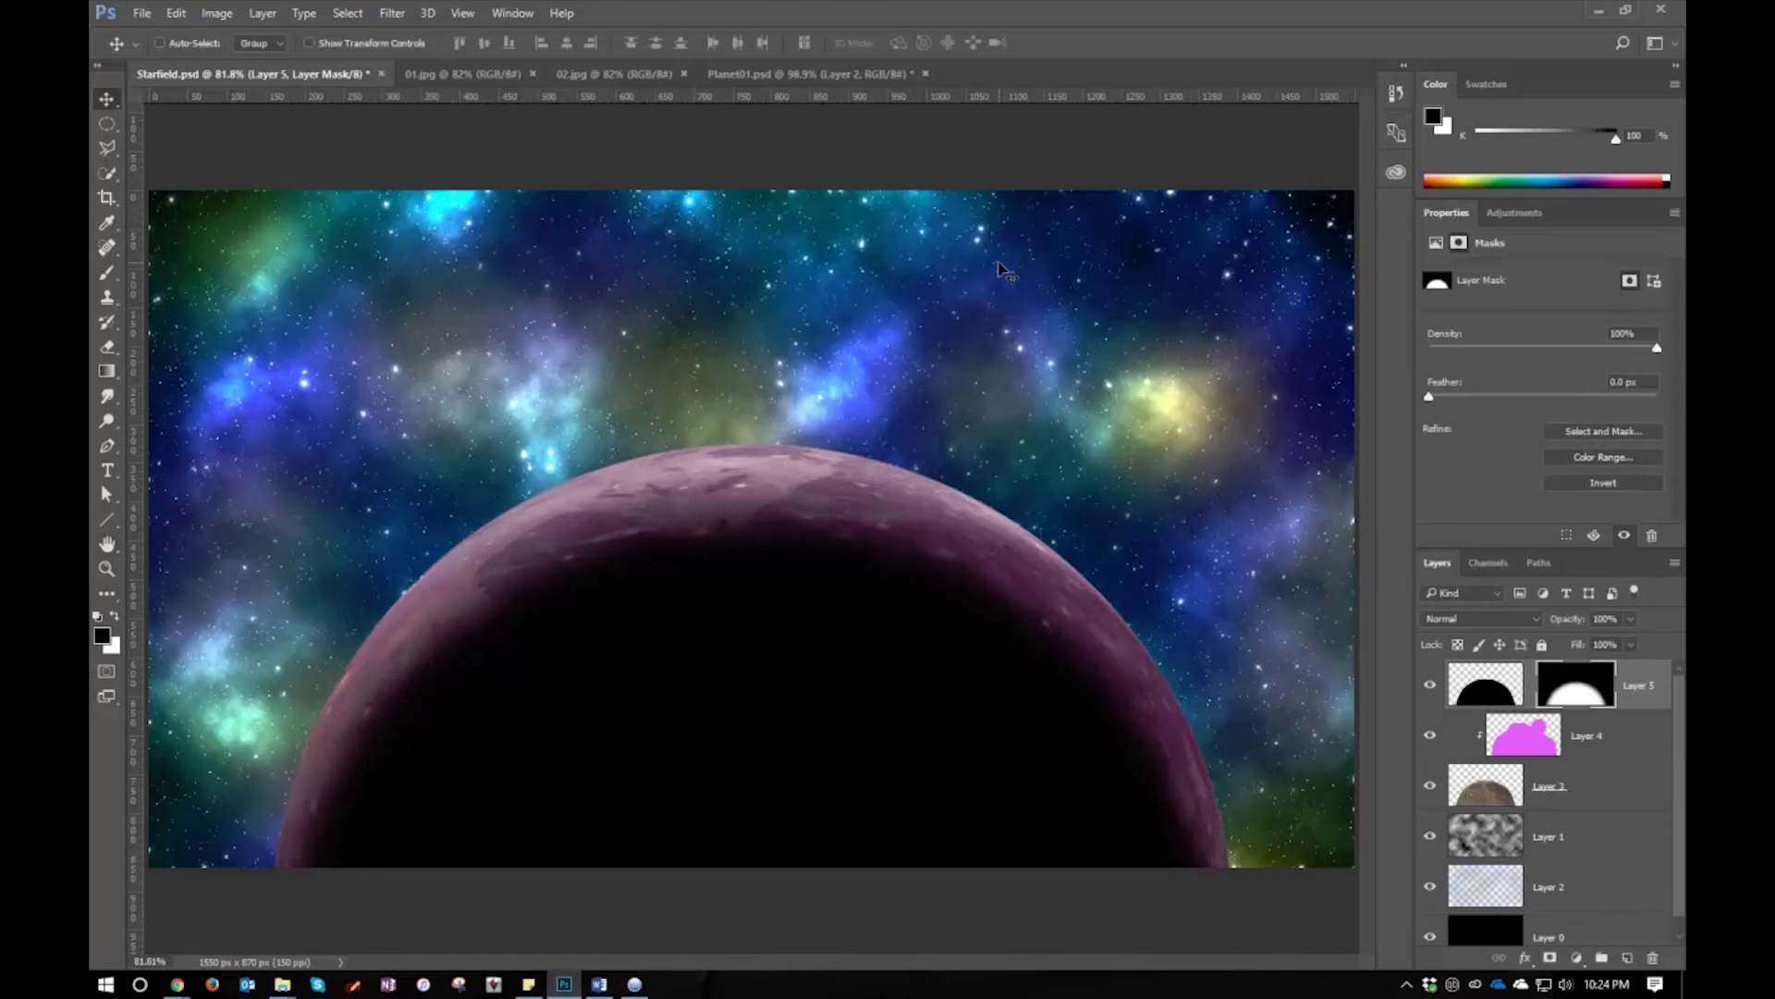
Scale the black shadow and its mask to about 104% and centre them horizontally, leaving a thinner lit crescent
key(ctrl+t)
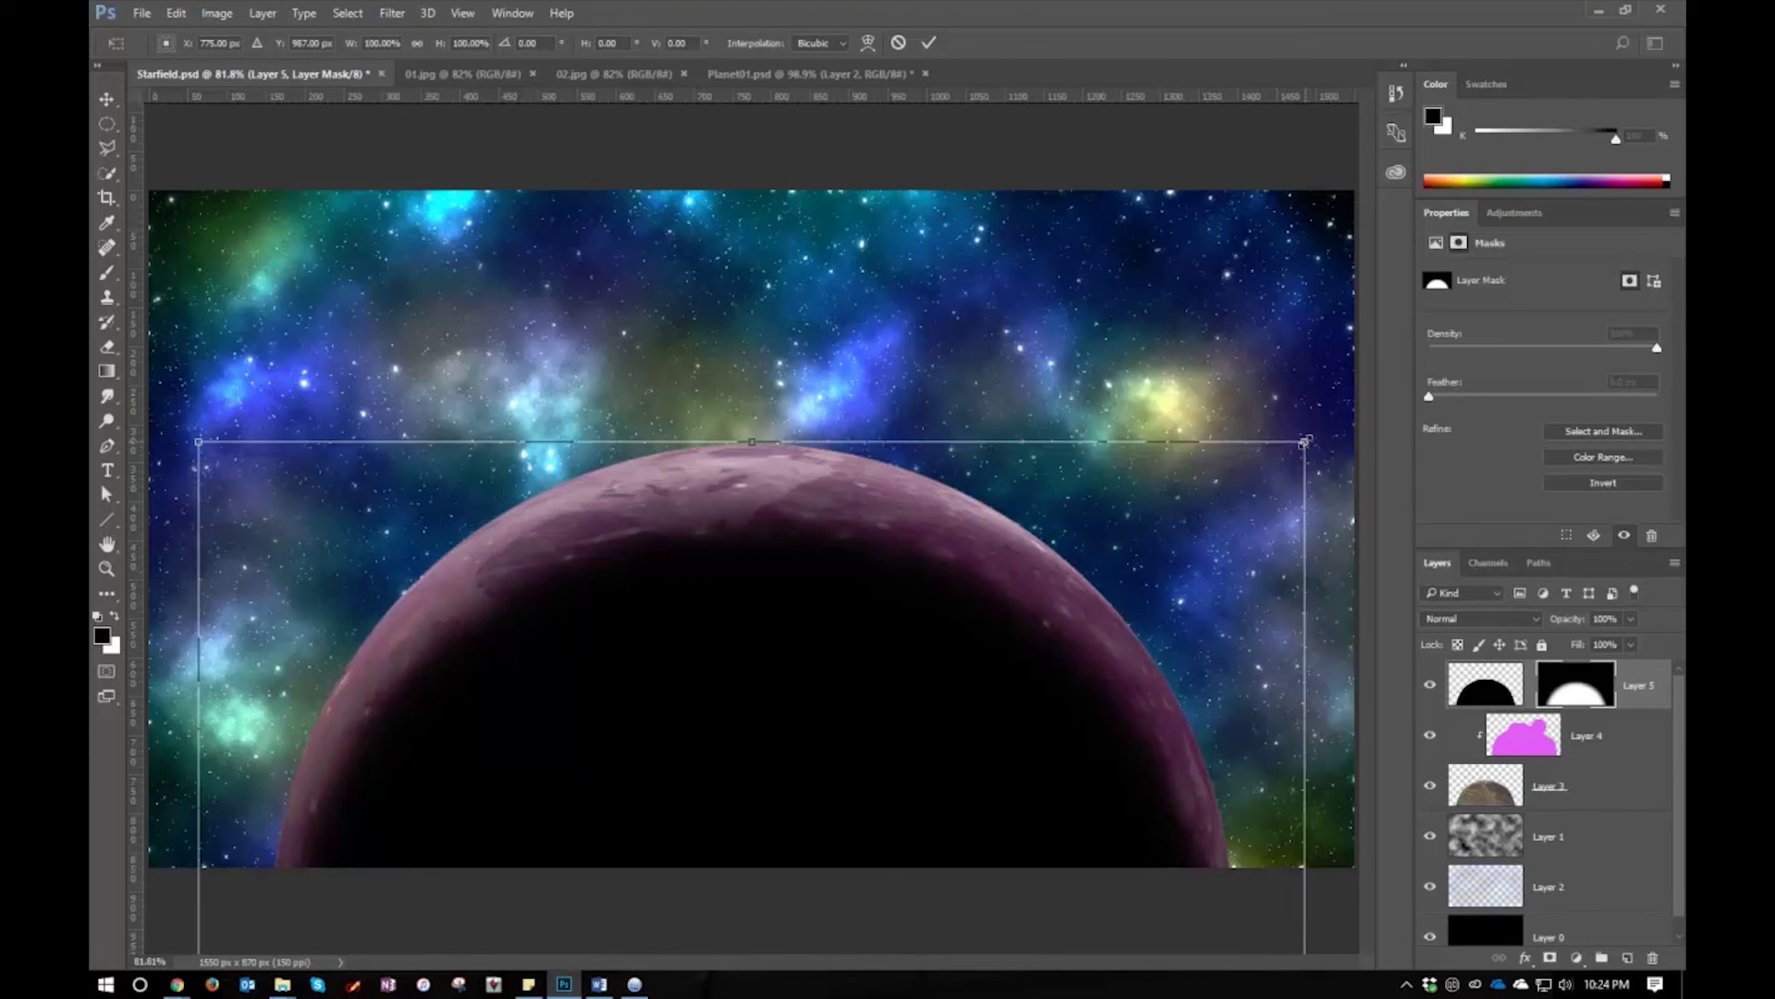
drag(1306, 441, 1334, 413)
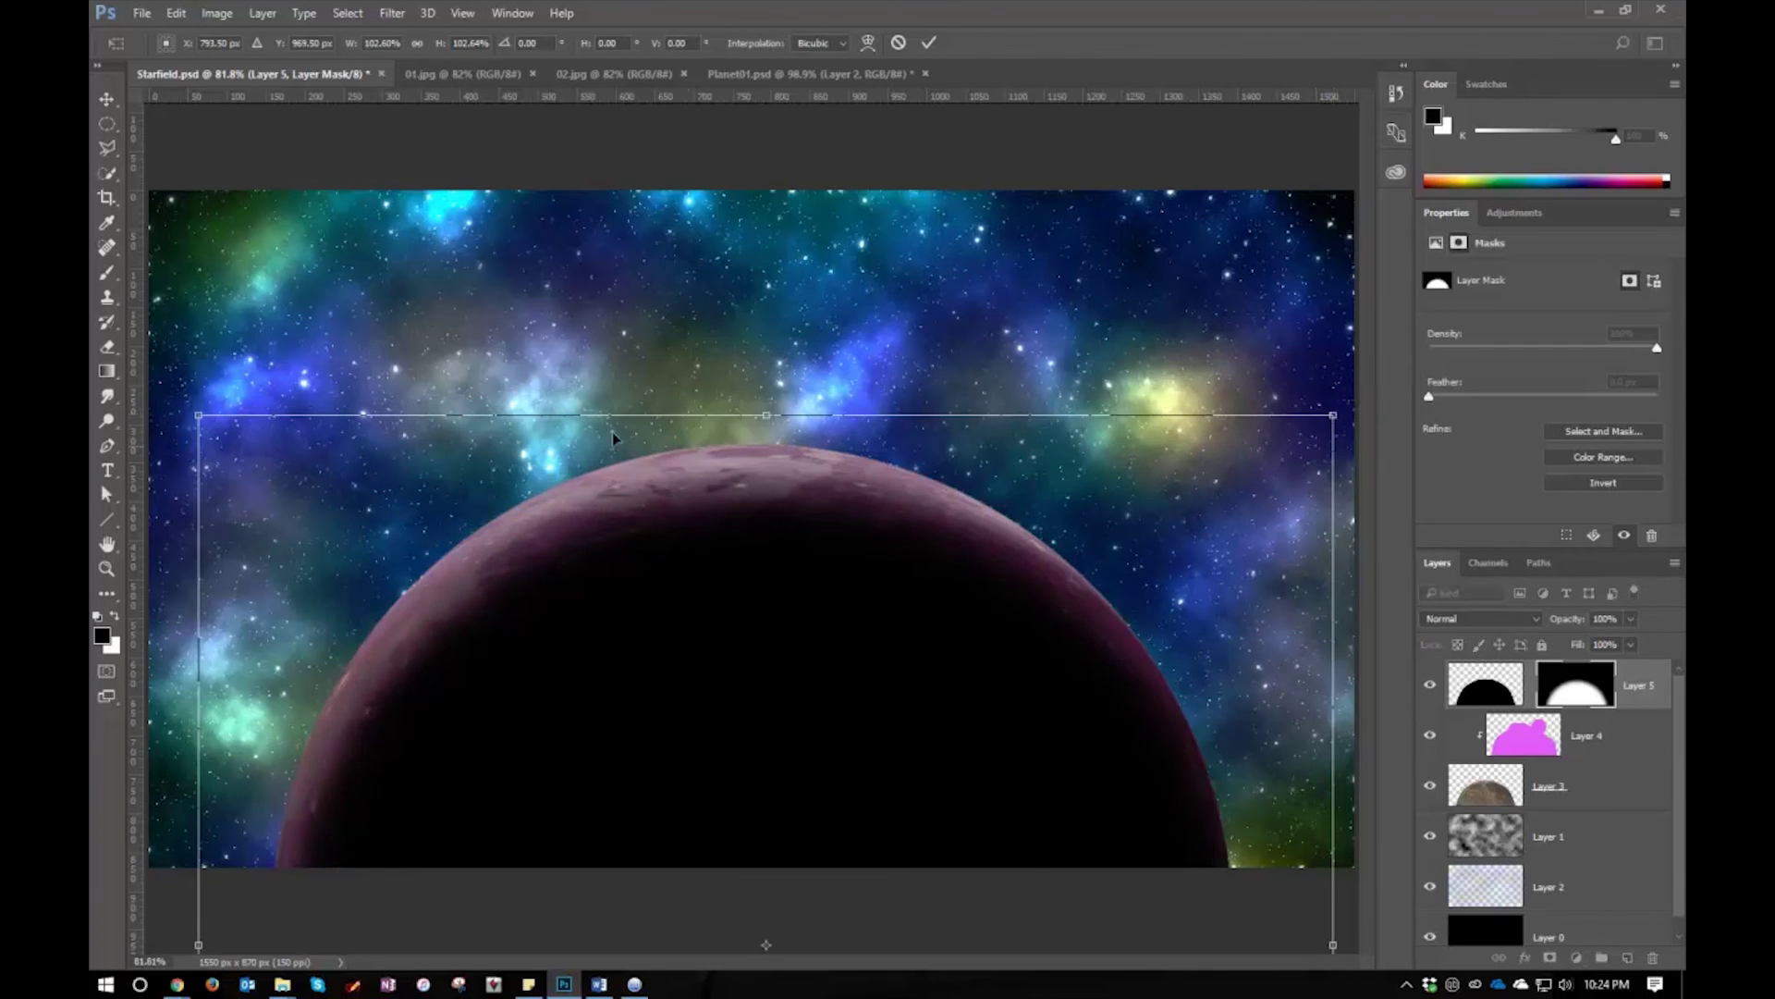
drag(198, 416, 182, 398)
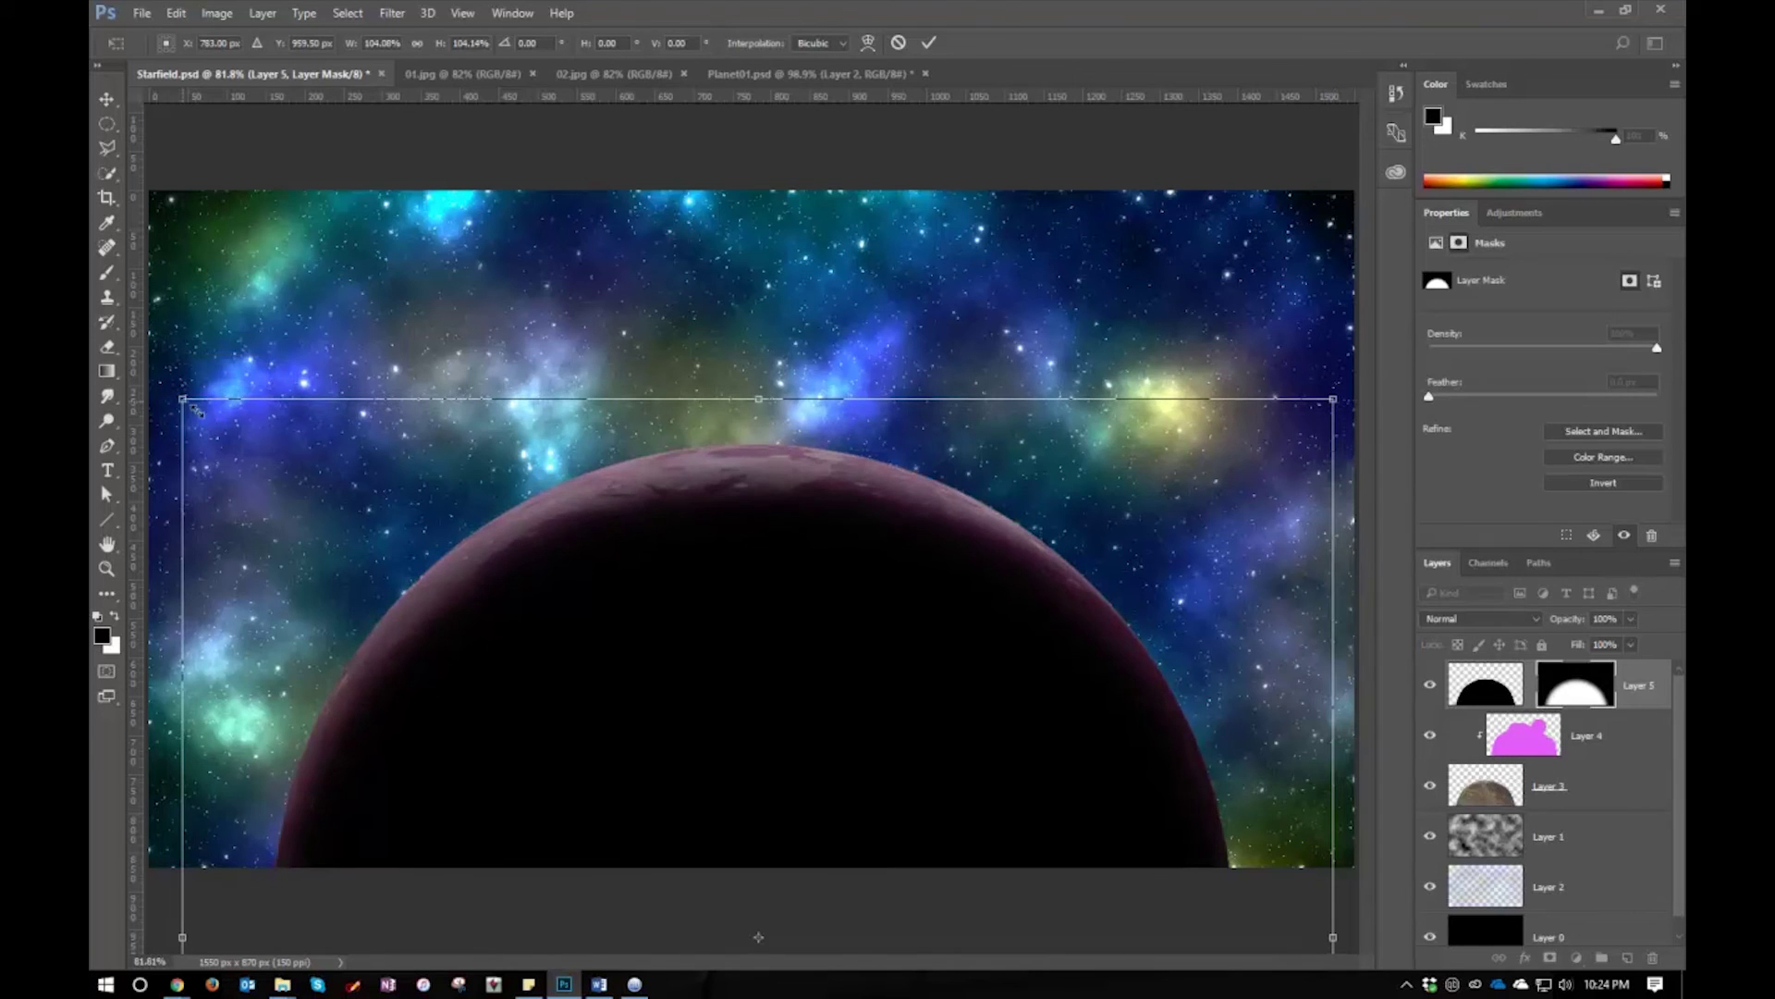
drag(474, 540, 508, 570)
mouse_move(594, 646)
mouse_down()
mouse_move(520, 641)
mouse_move(553, 641)
mouse_up()
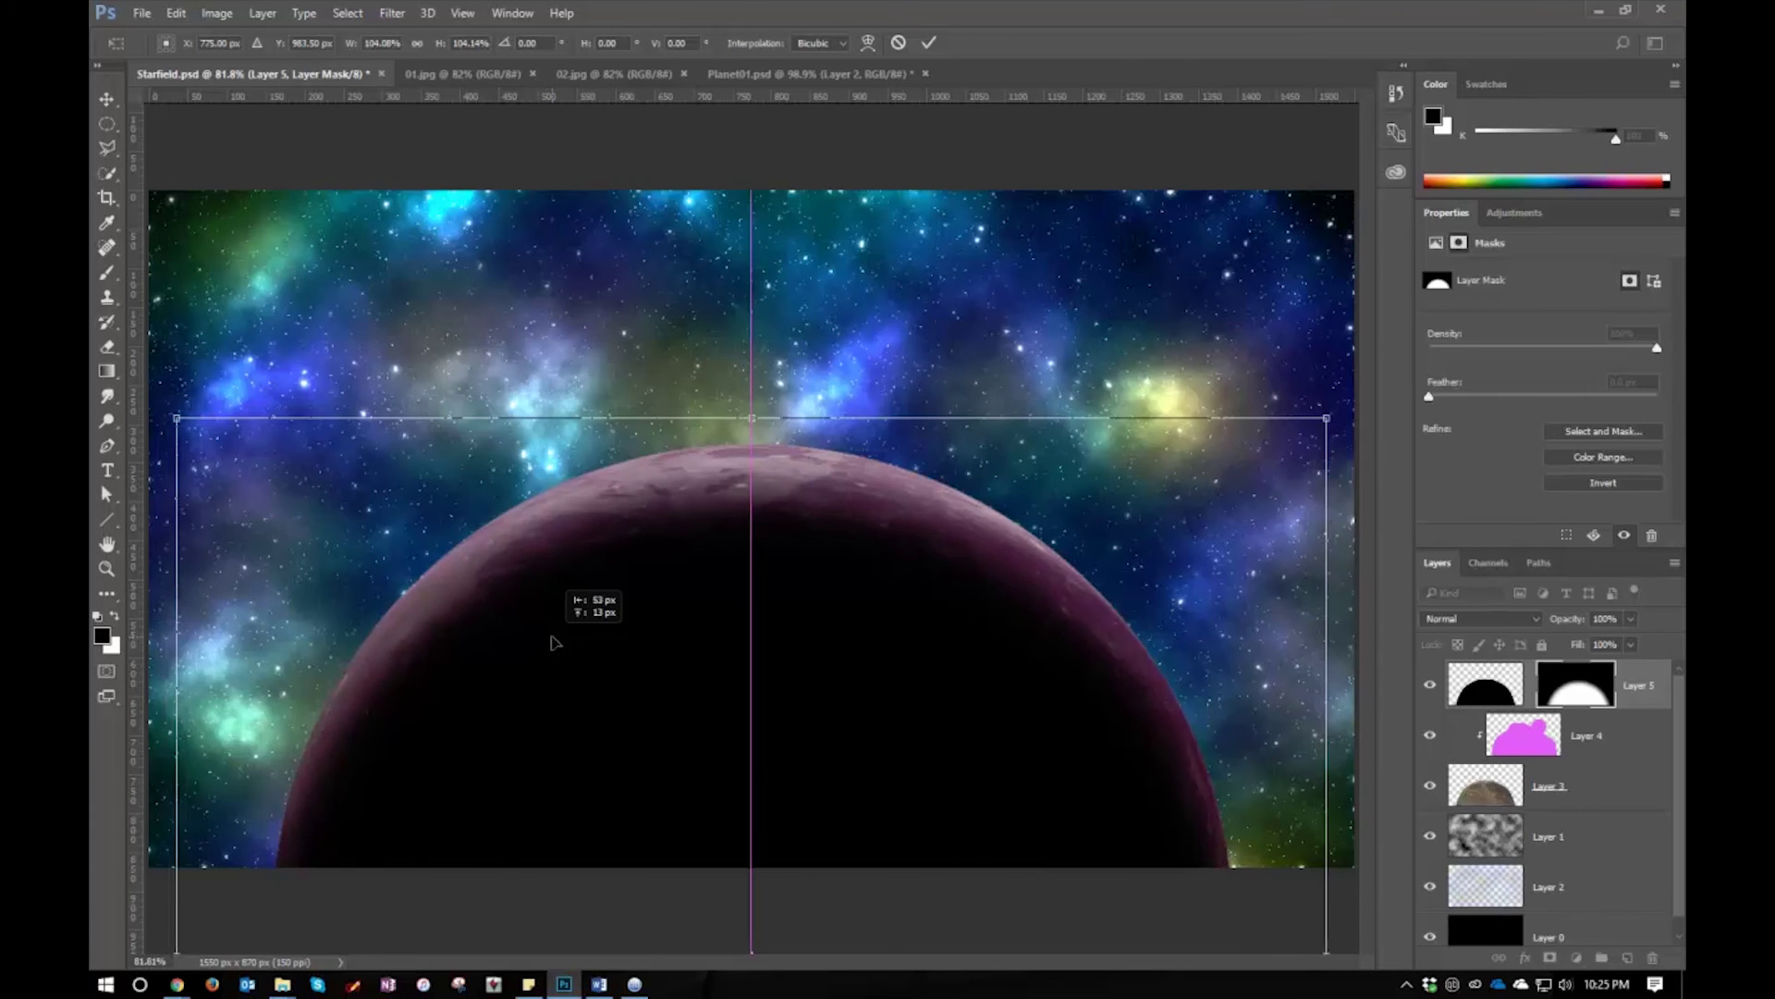
drag(553, 642, 552, 642)
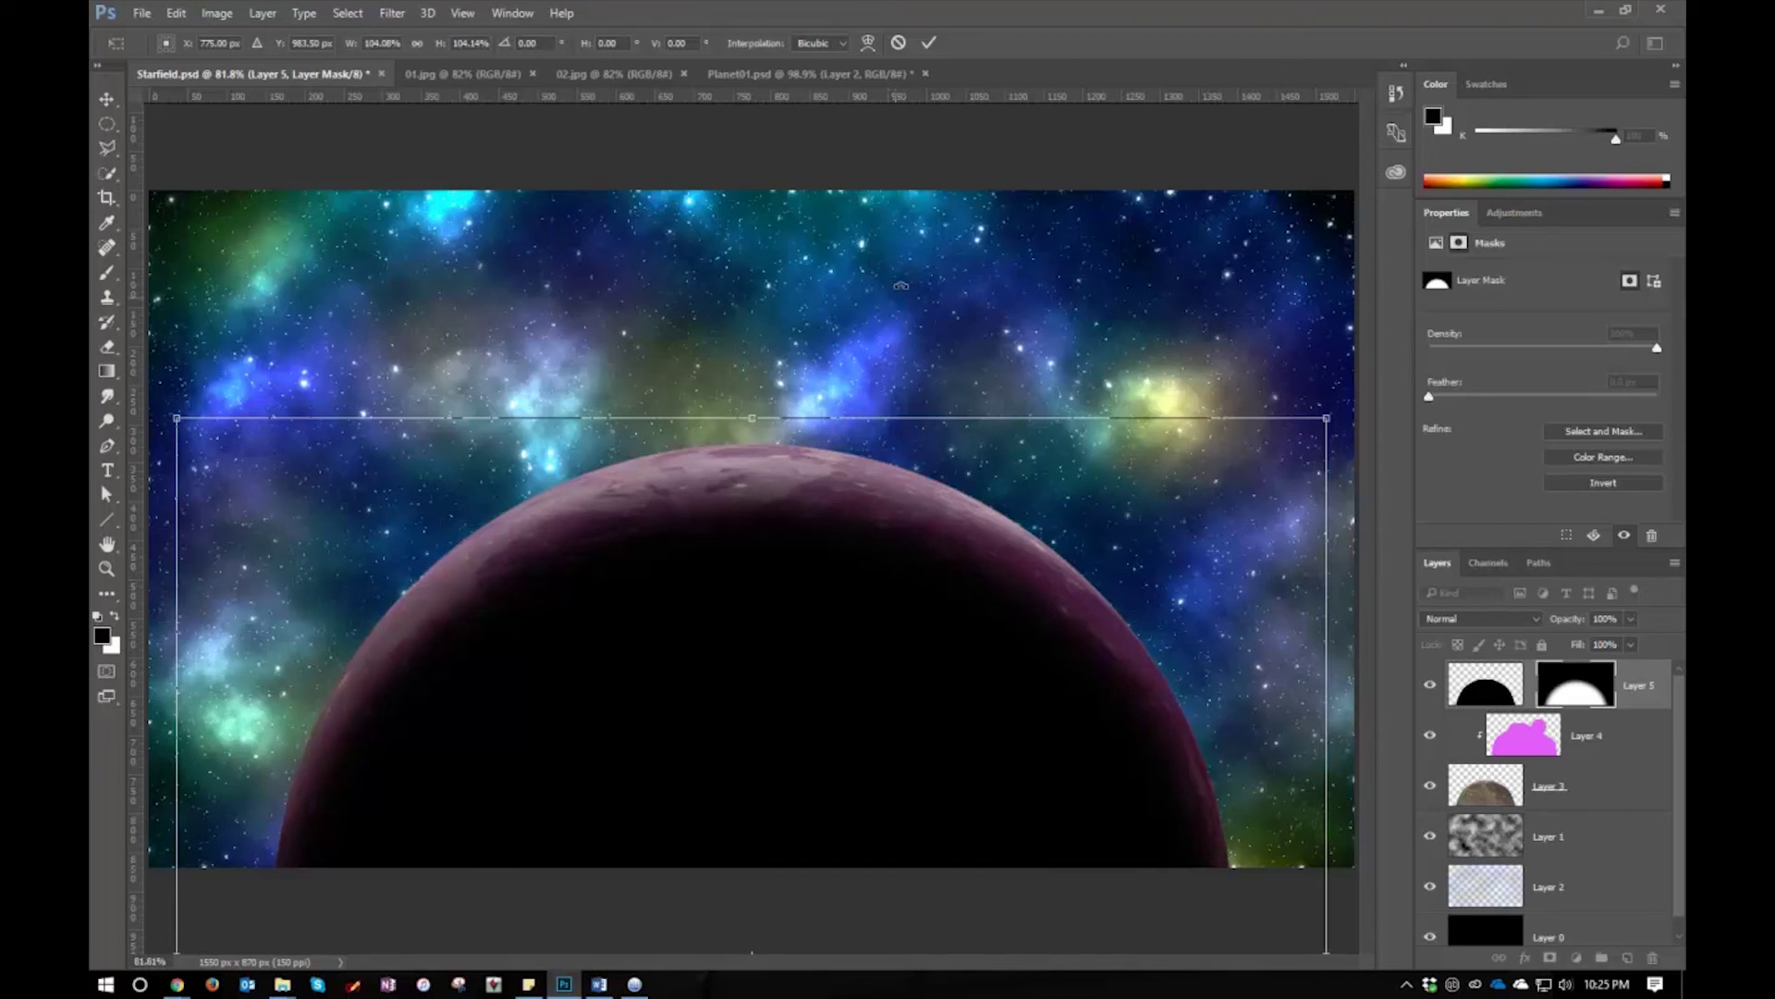
click(928, 43)
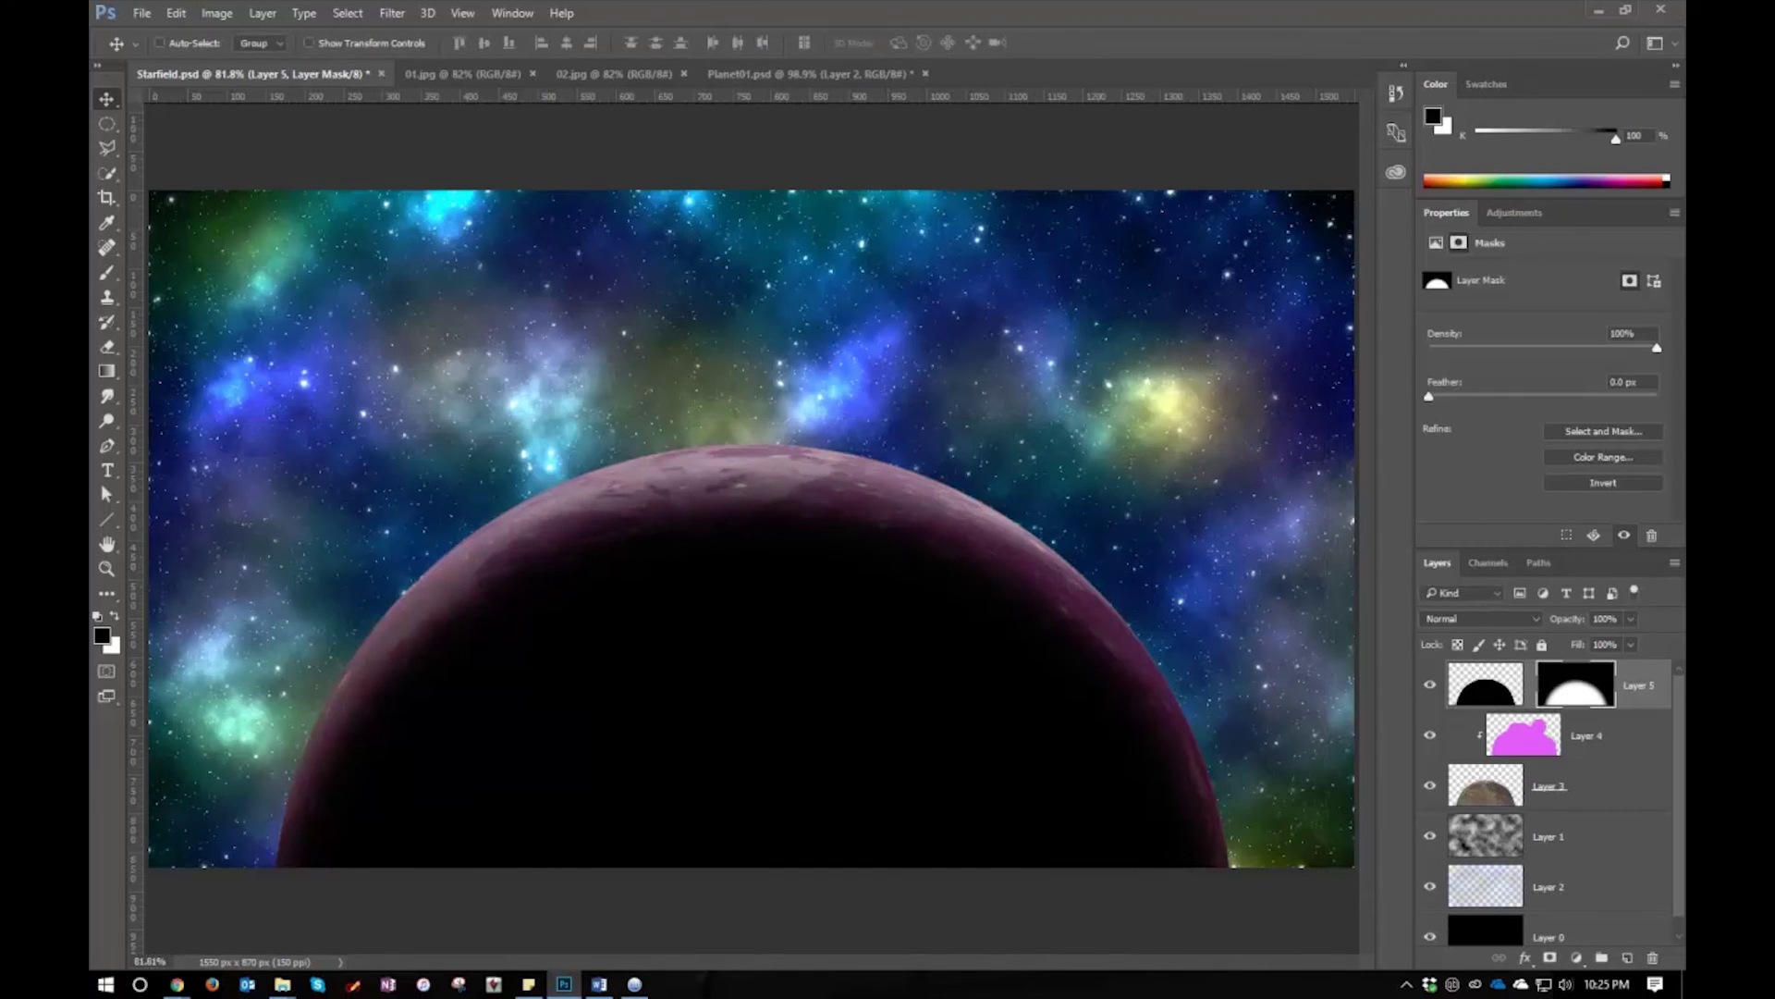
Lower the opacity of the black shadow layer to 90%
click(1631, 619)
click(1607, 619)
text(90)
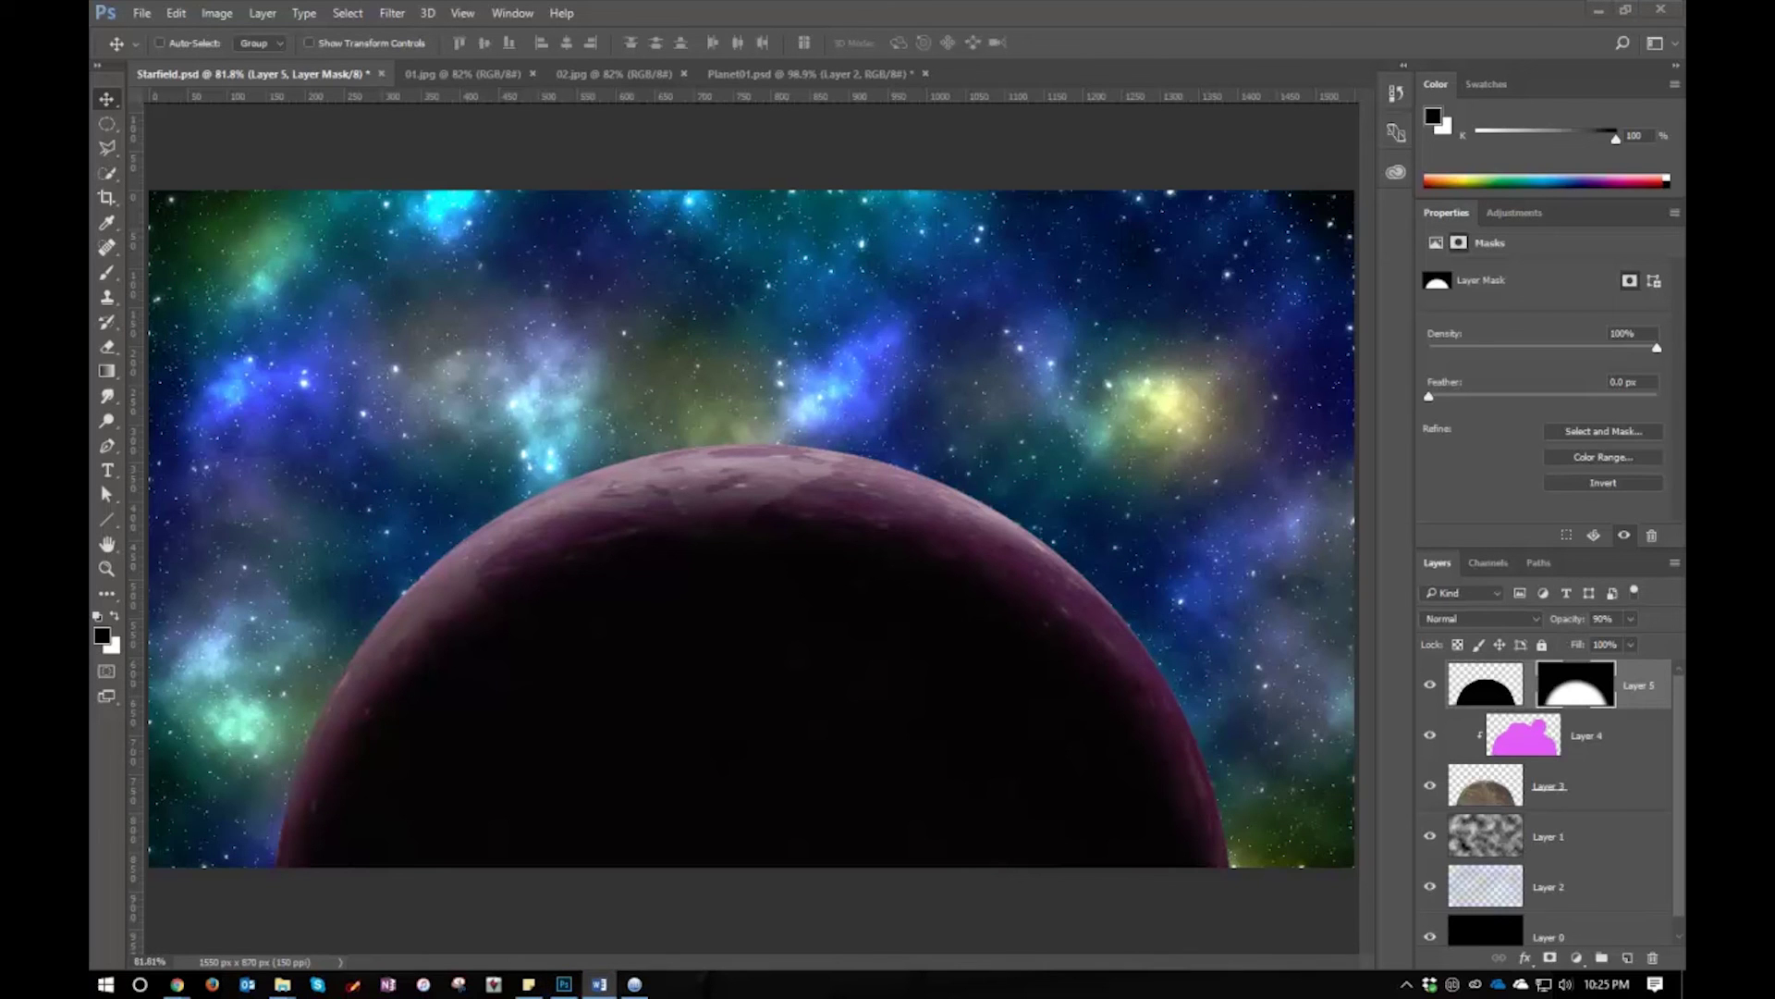
Add an Outer Glow to the planet layer and set the glow colour to d7cab8
click(1486, 797)
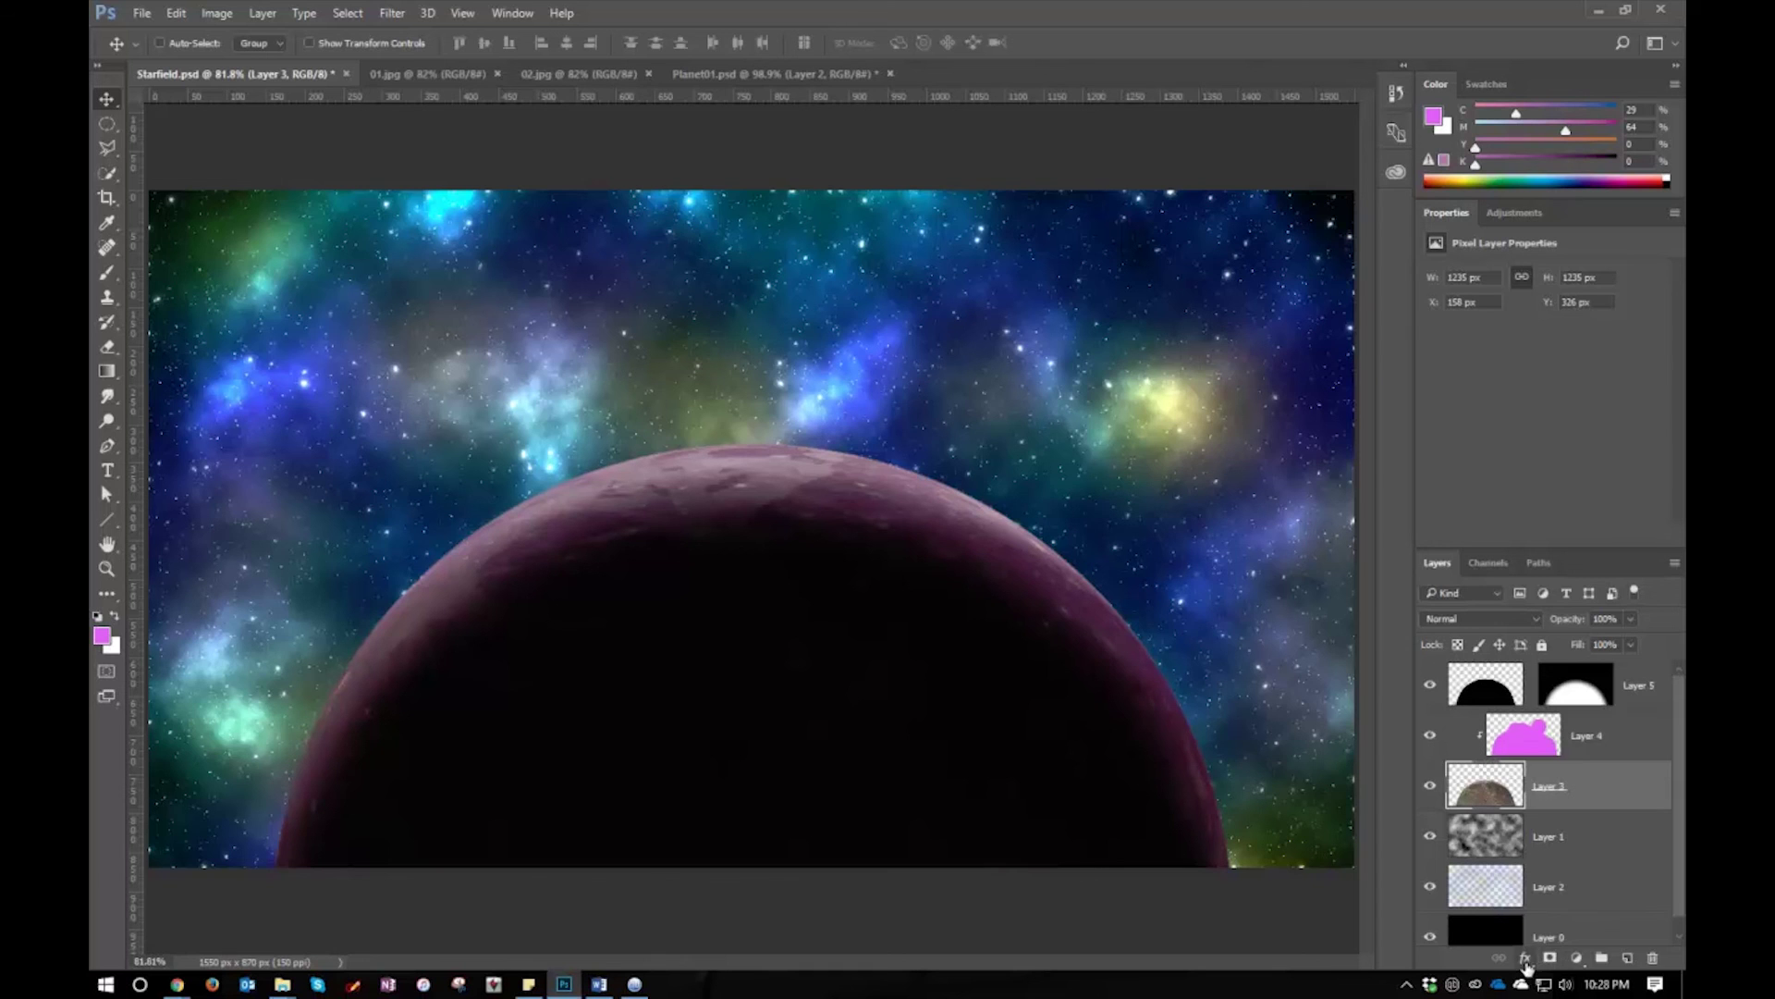
click(1526, 960)
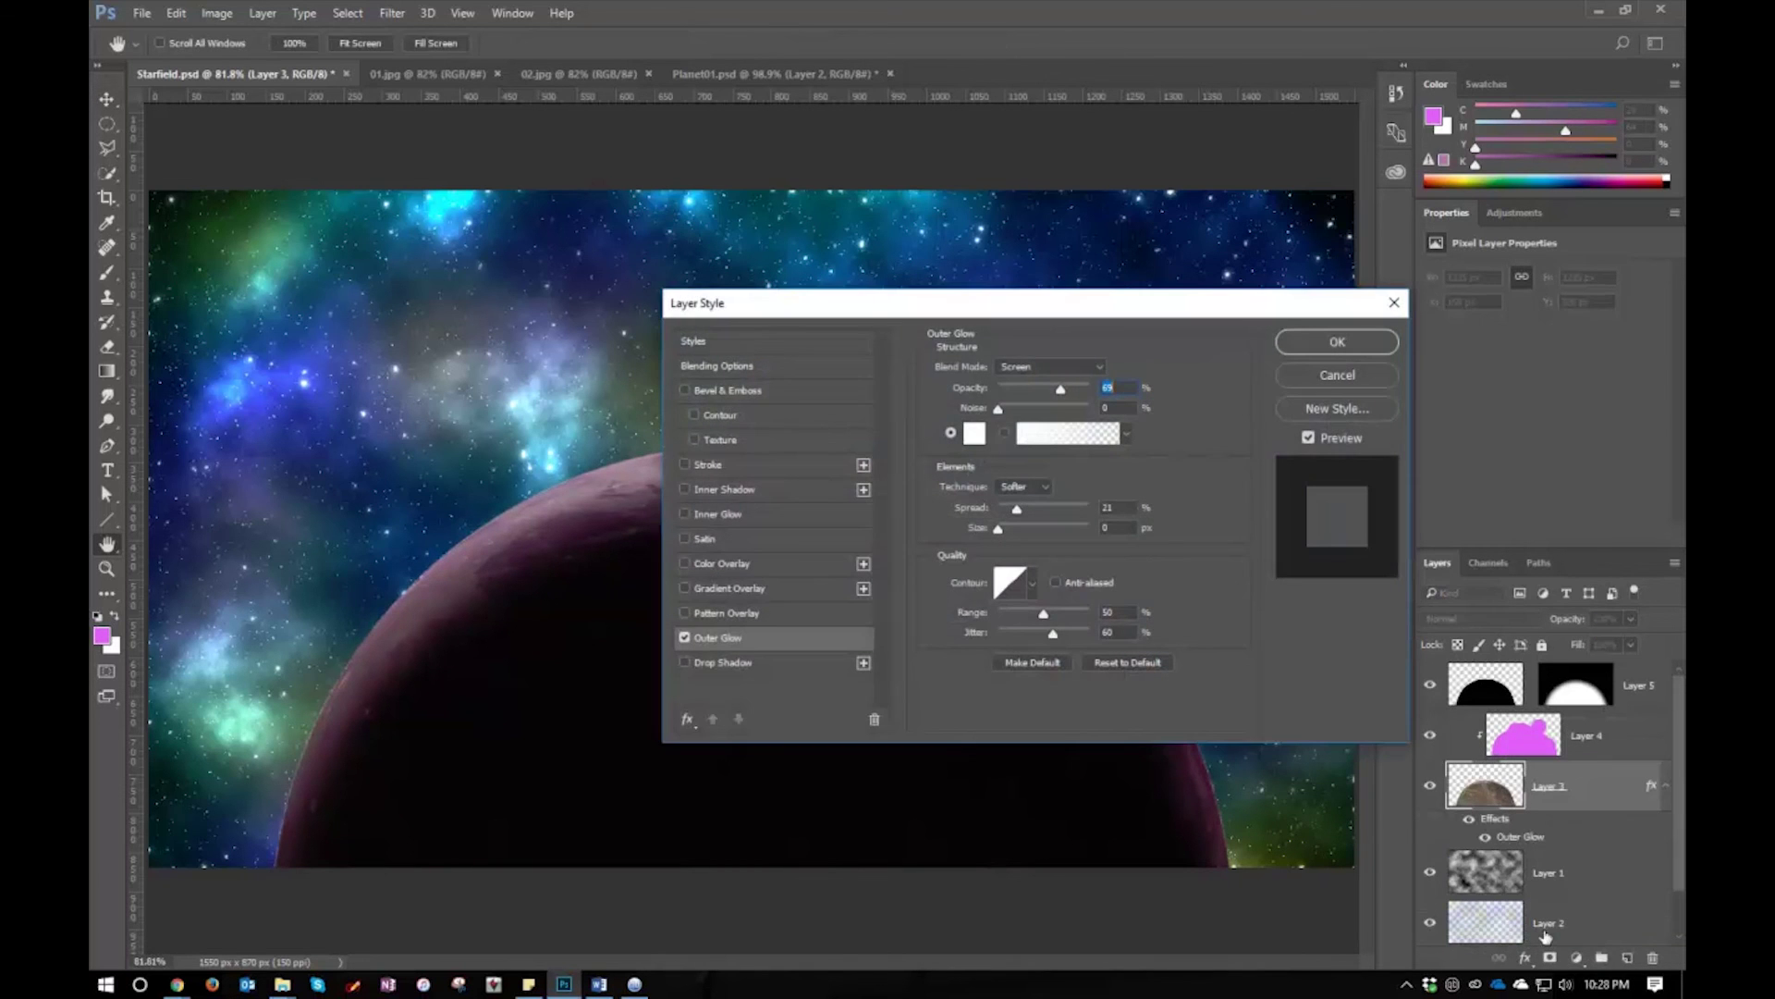
click(973, 435)
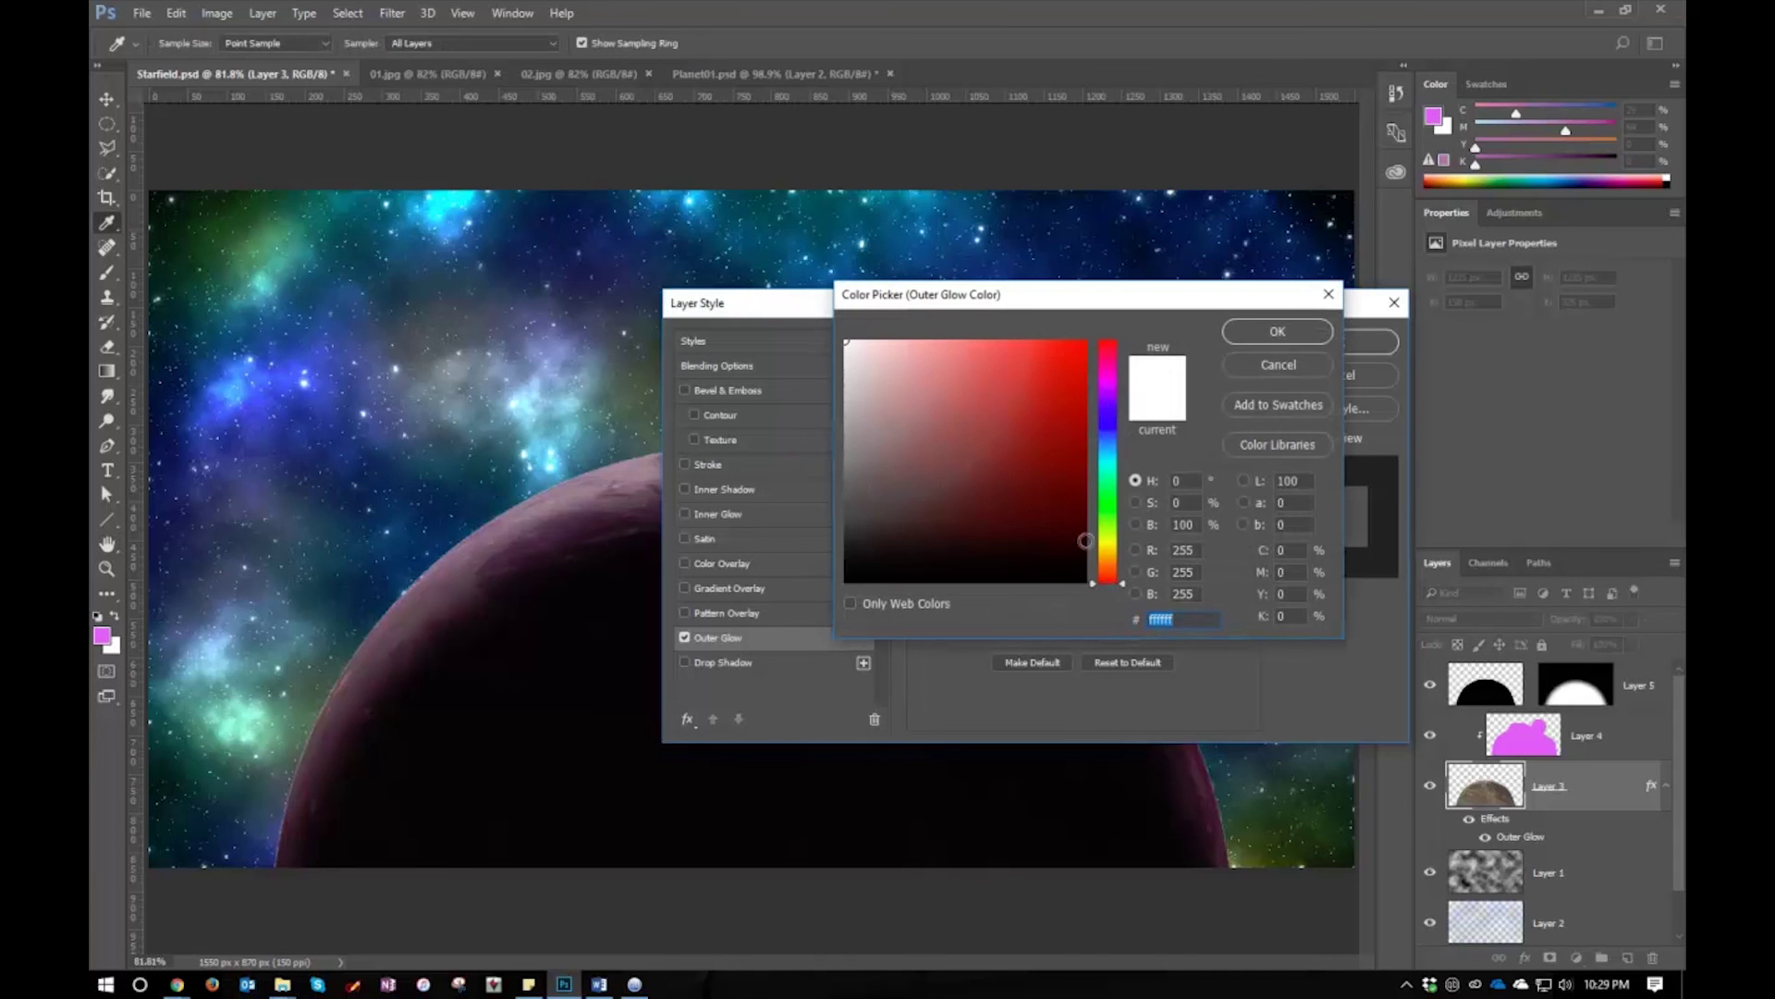
text(d7cab8)
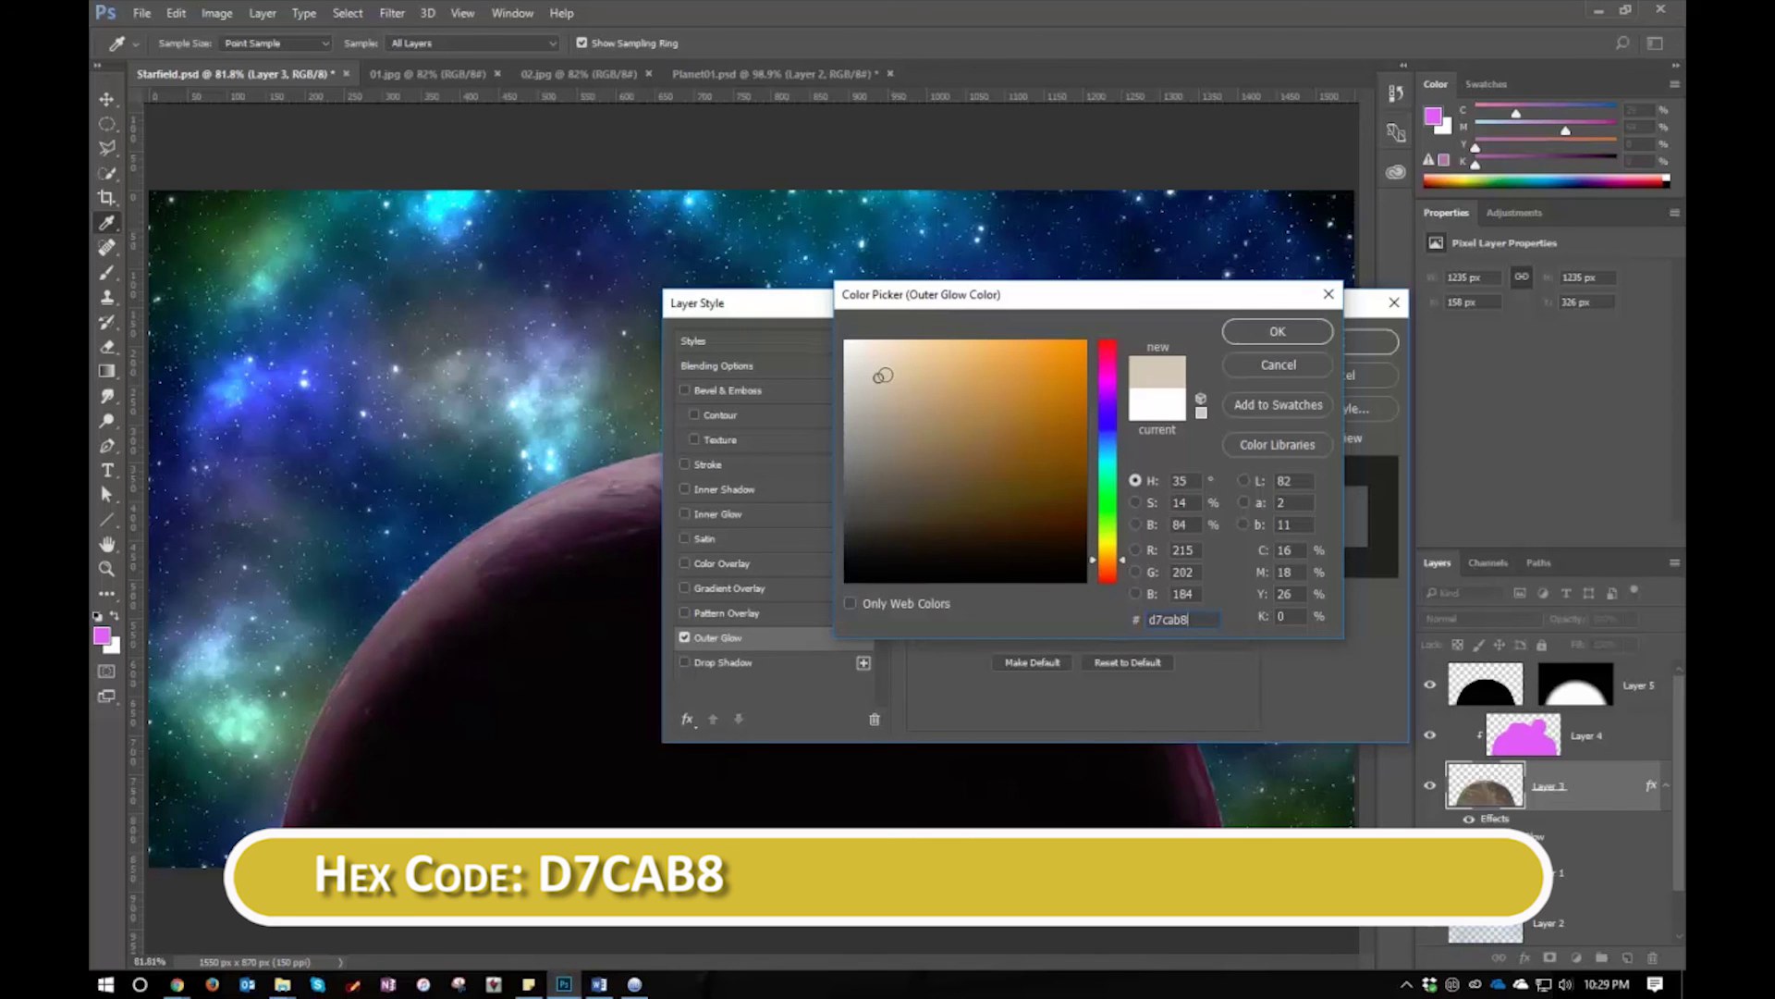
click(1281, 332)
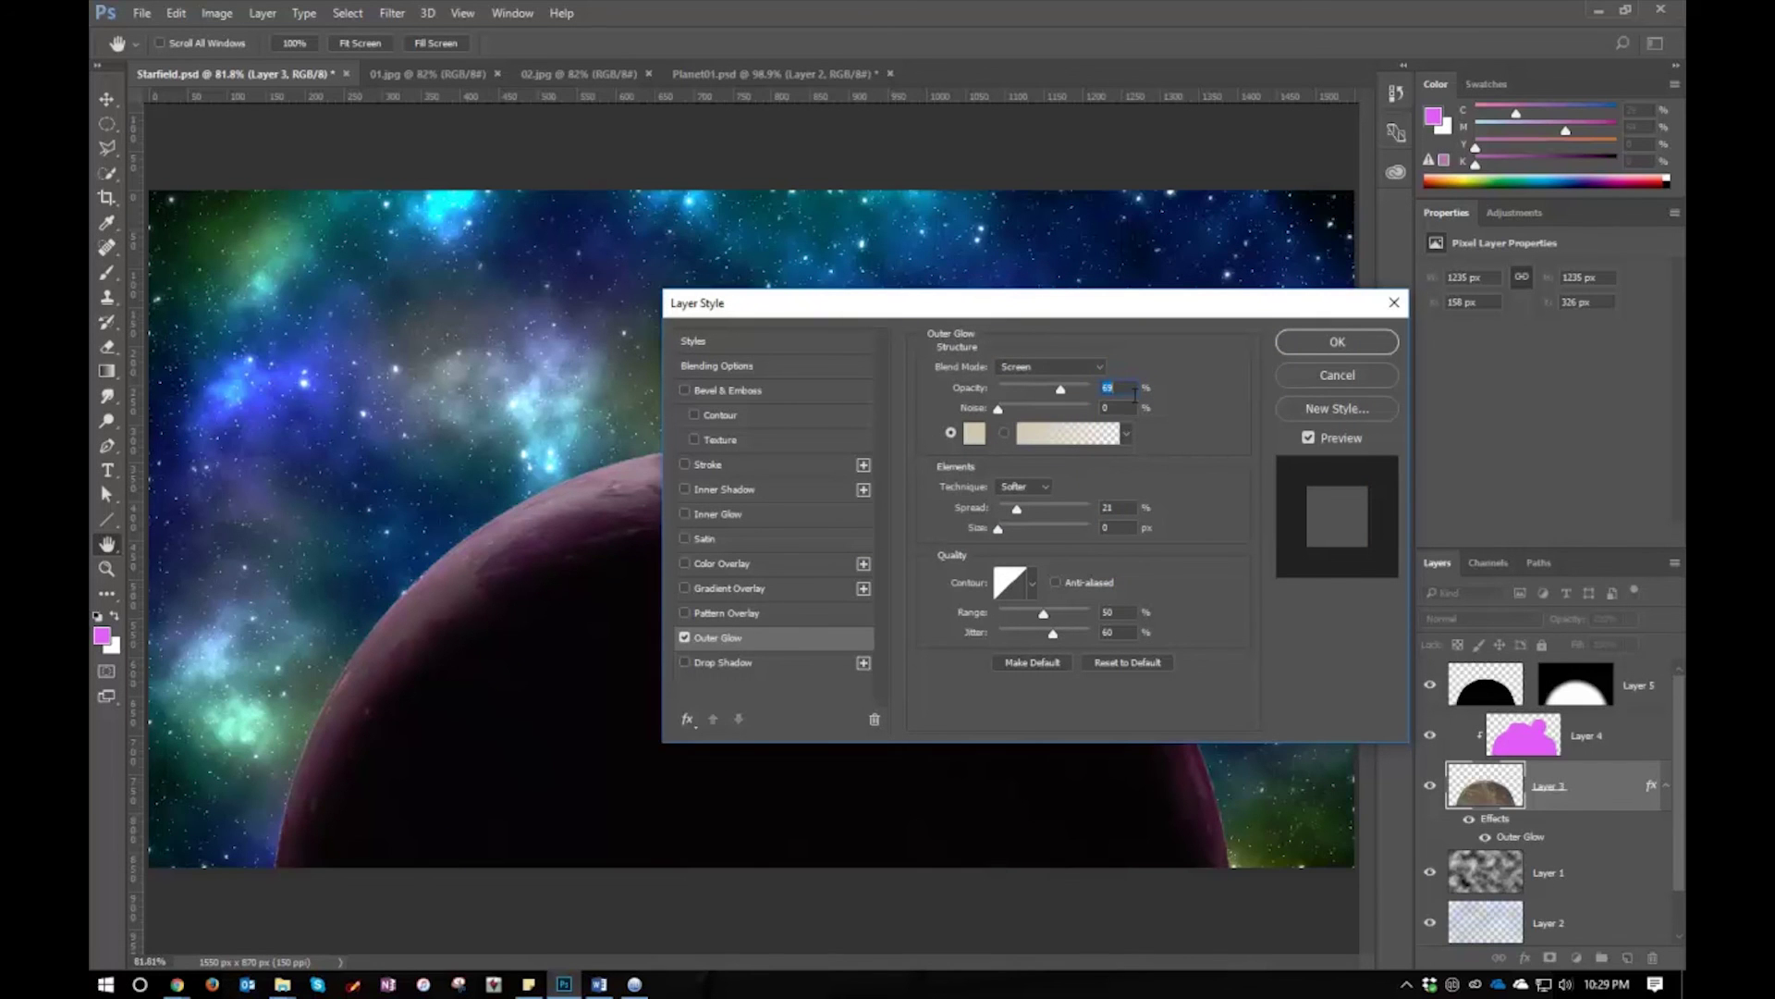
Set the Outer Glow to 35% opacity, 0% spread, 60 px size and 0% jitter, and compare it with the preview off
text(35)
key(Tab)
key(Tab)
text(060)
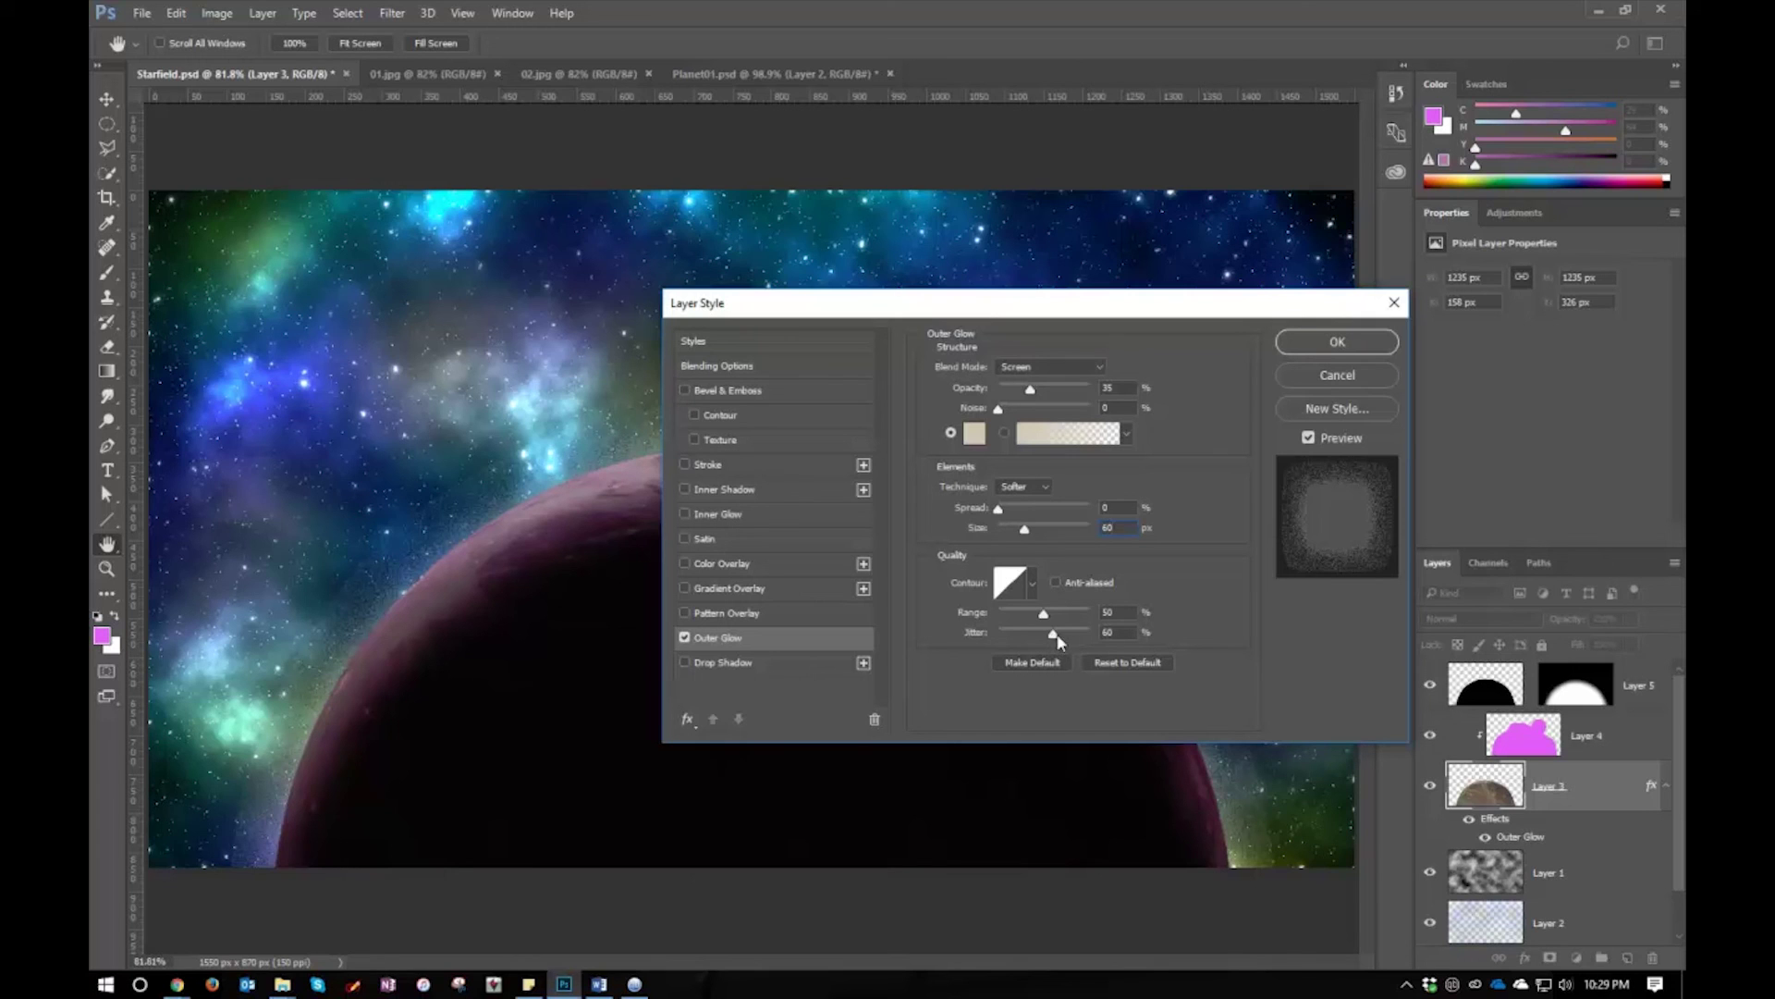
drag(1056, 641, 970, 645)
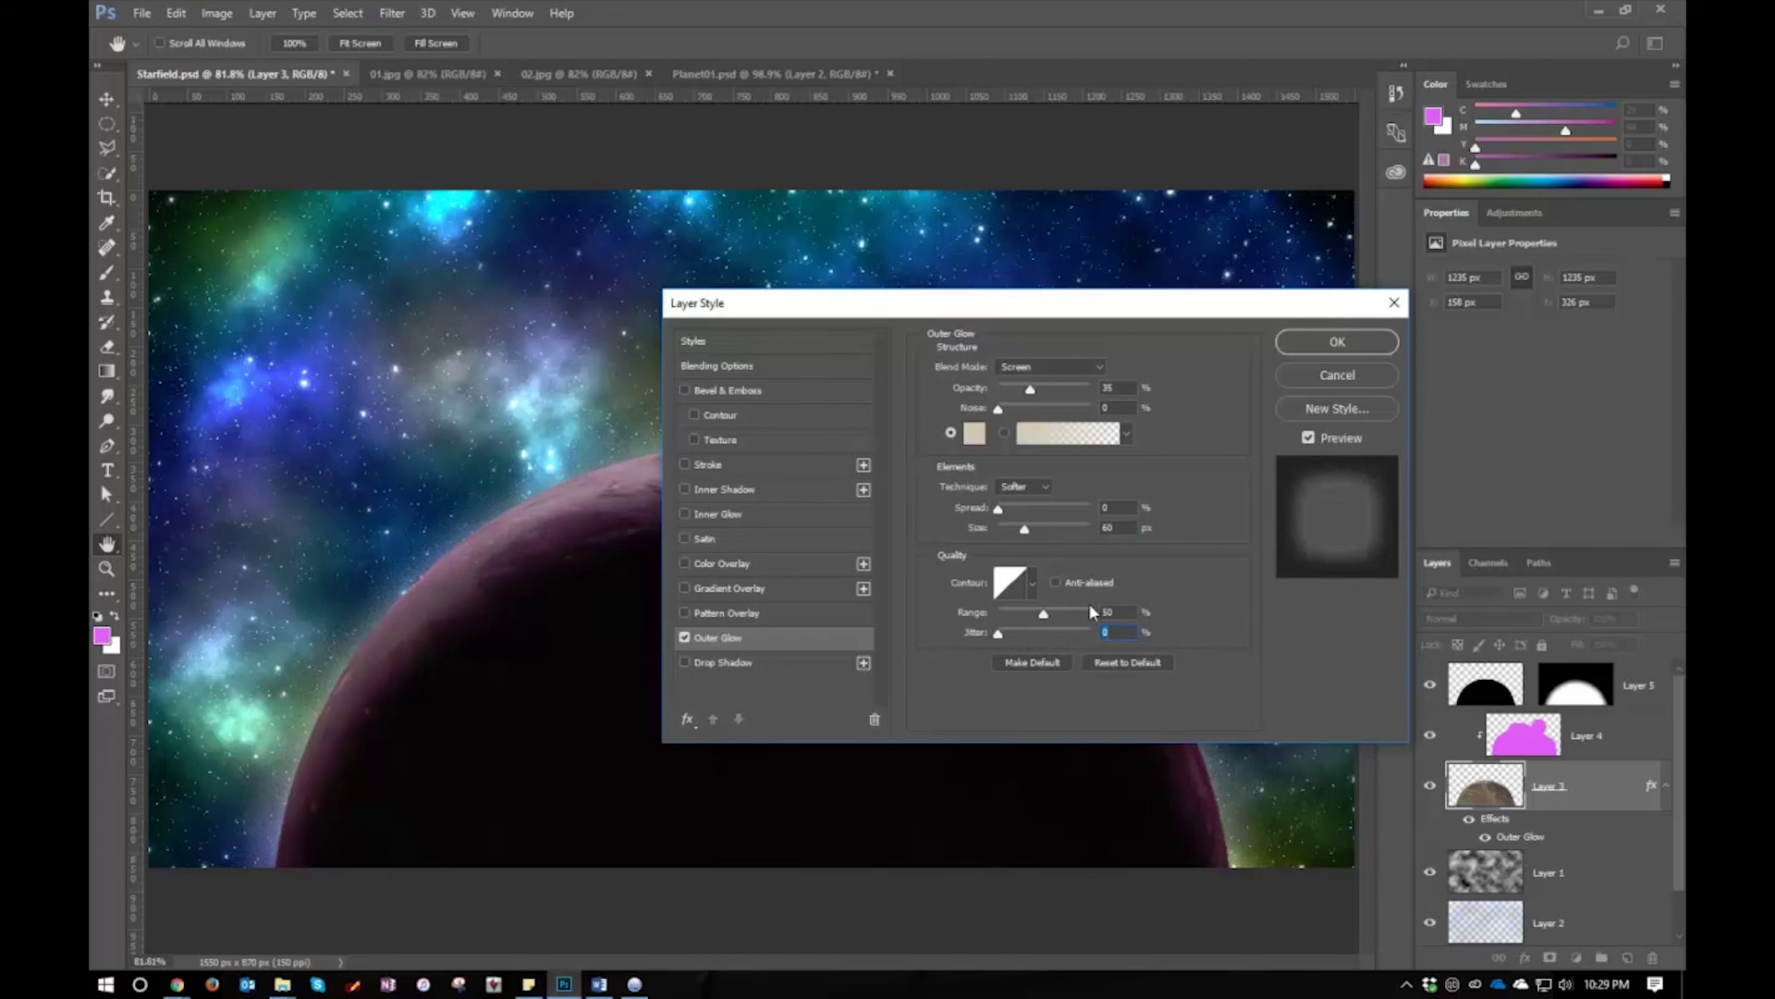
click(1318, 437)
click(1319, 436)
Add an Inner Glow to the planet layer and set its glow colour to d7cab8
click(720, 514)
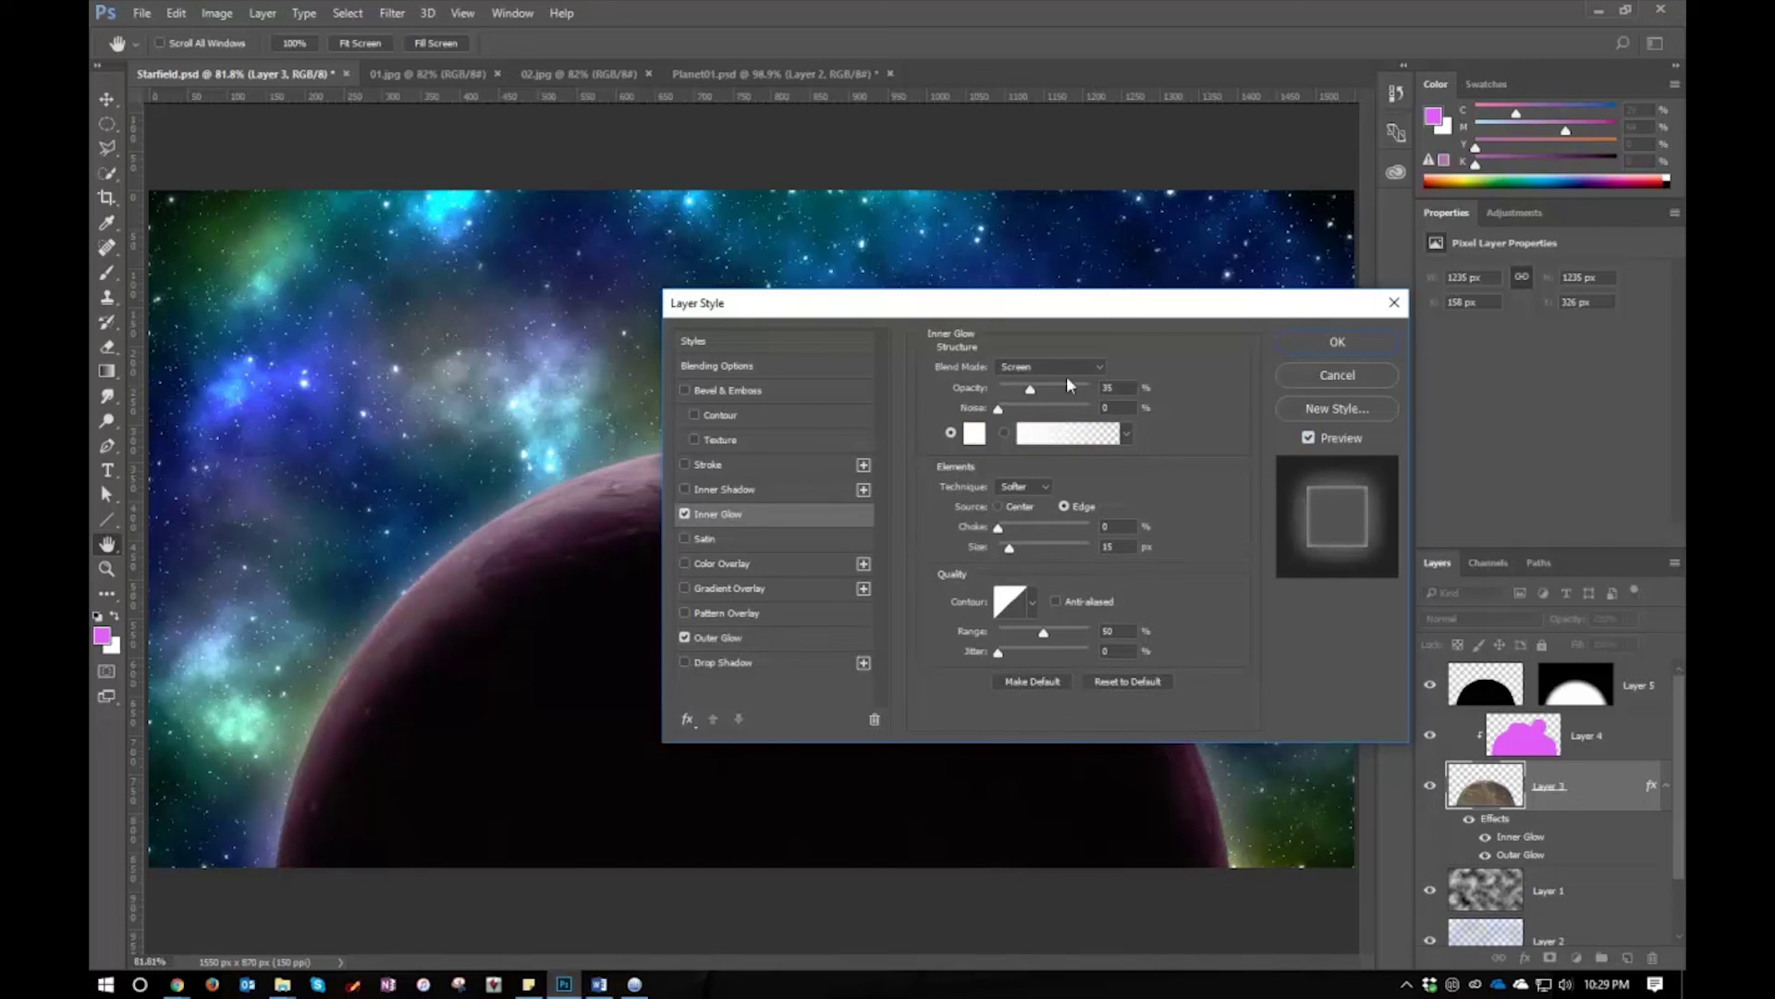
click(974, 433)
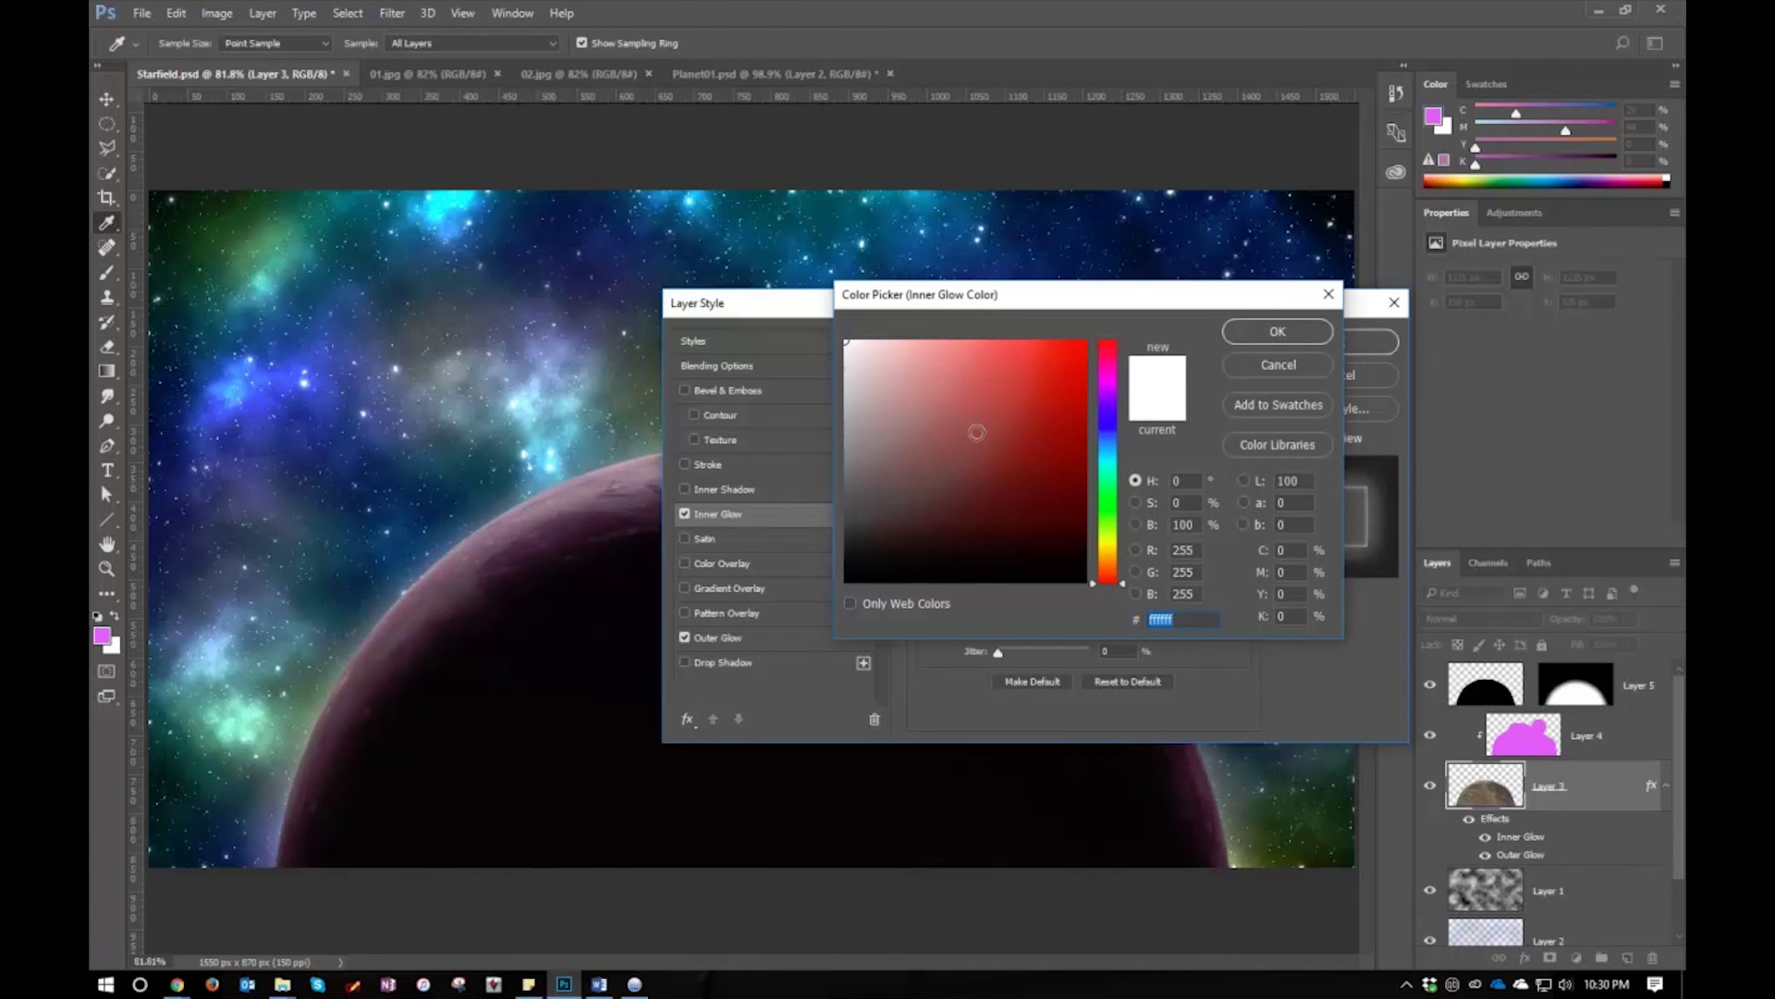
text(d7cab8)
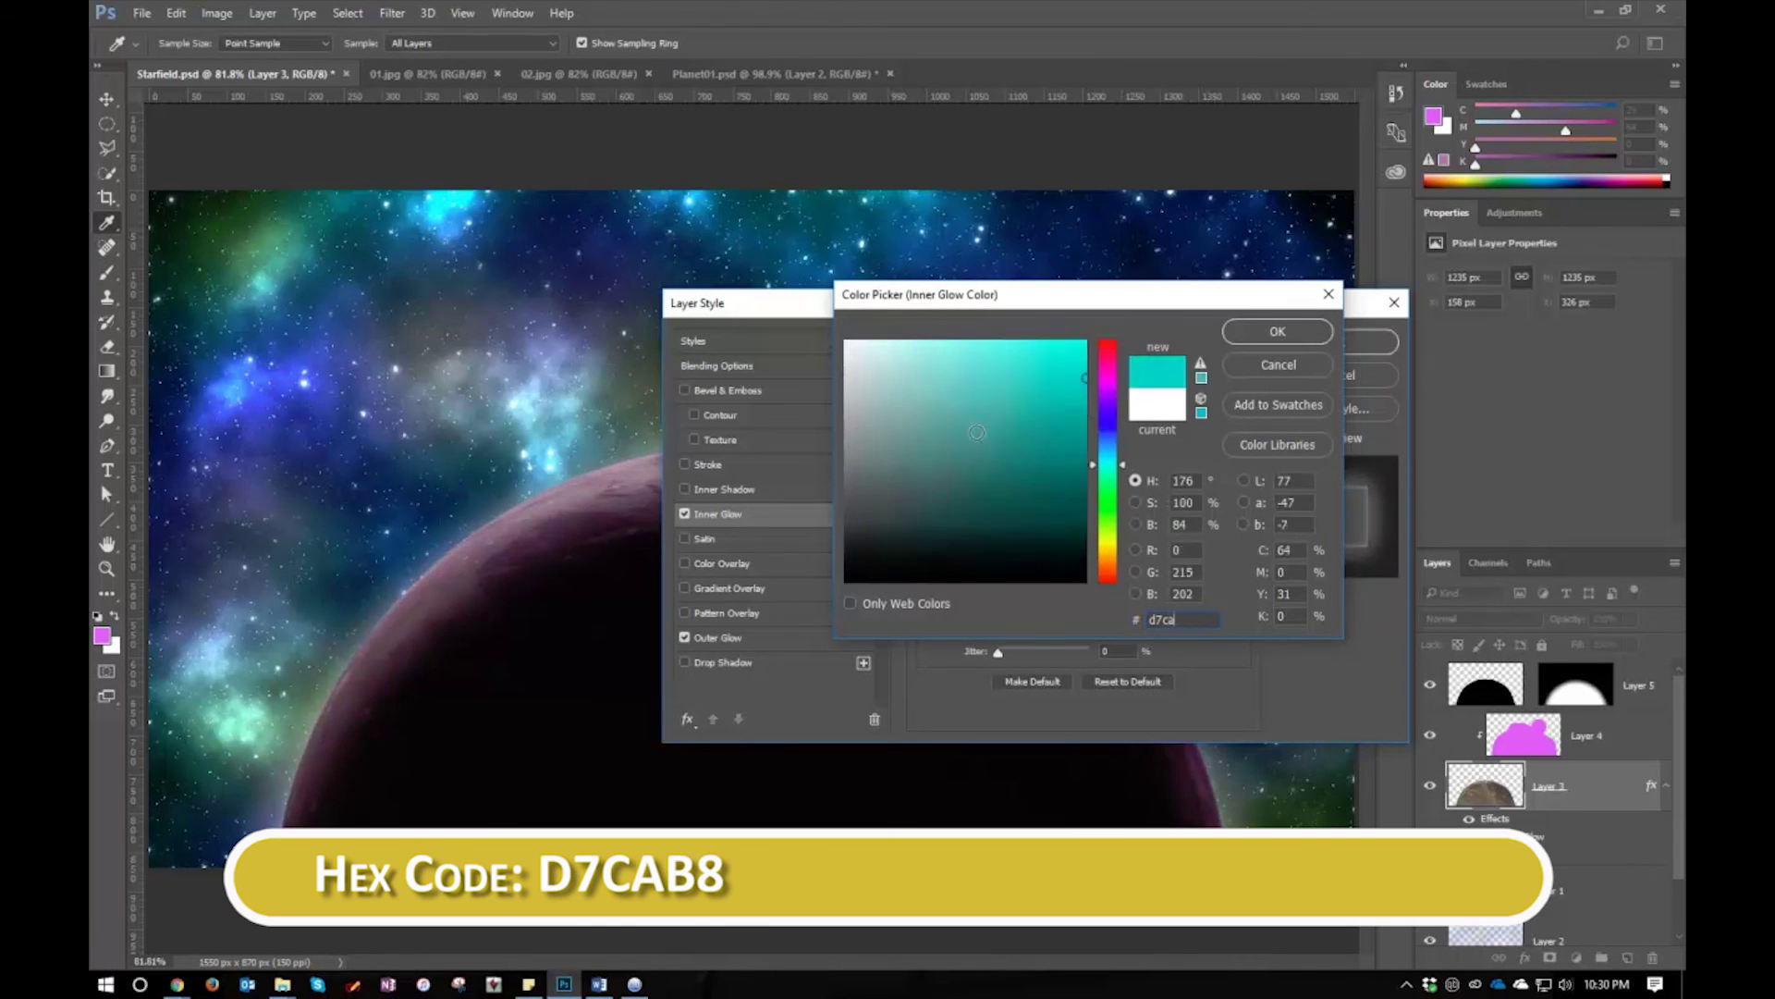
click(1235, 335)
Set the Inner Glow to 40% opacity, Lighten blend mode and 60 px size, apply the style, and compare the planet without its effects
double_click(1117, 387)
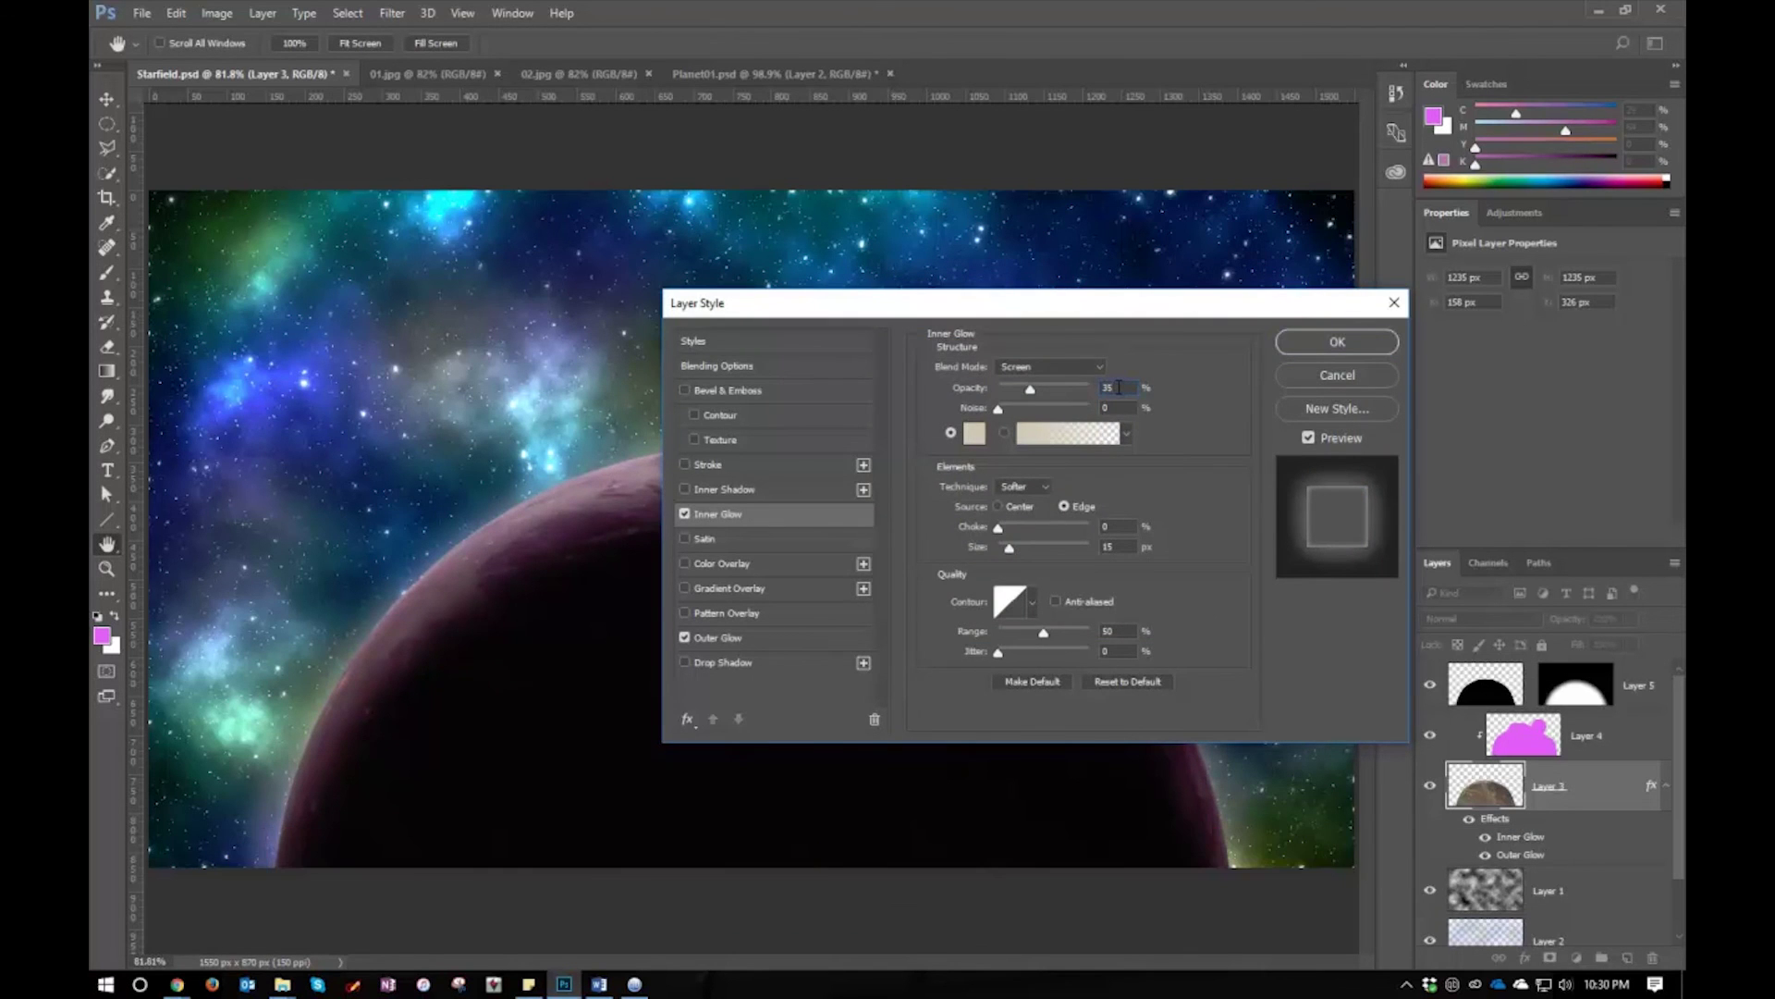
key(BackSpace)
text(40)
click(1038, 366)
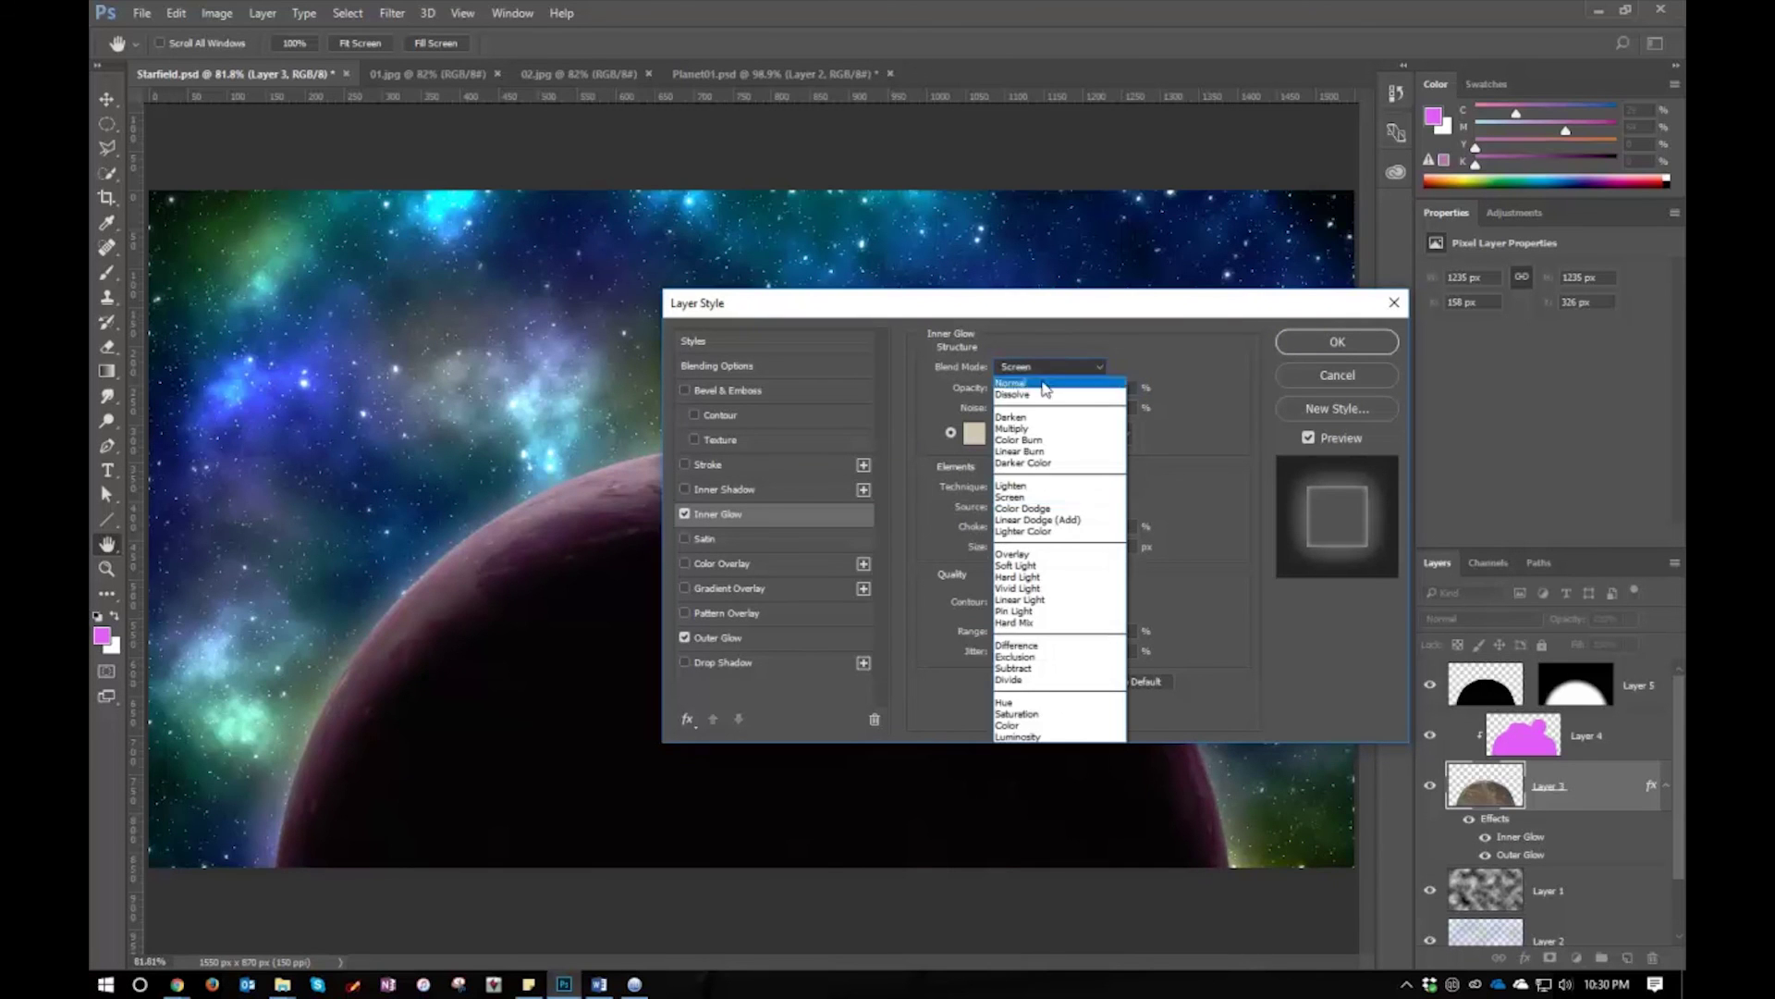
click(1024, 488)
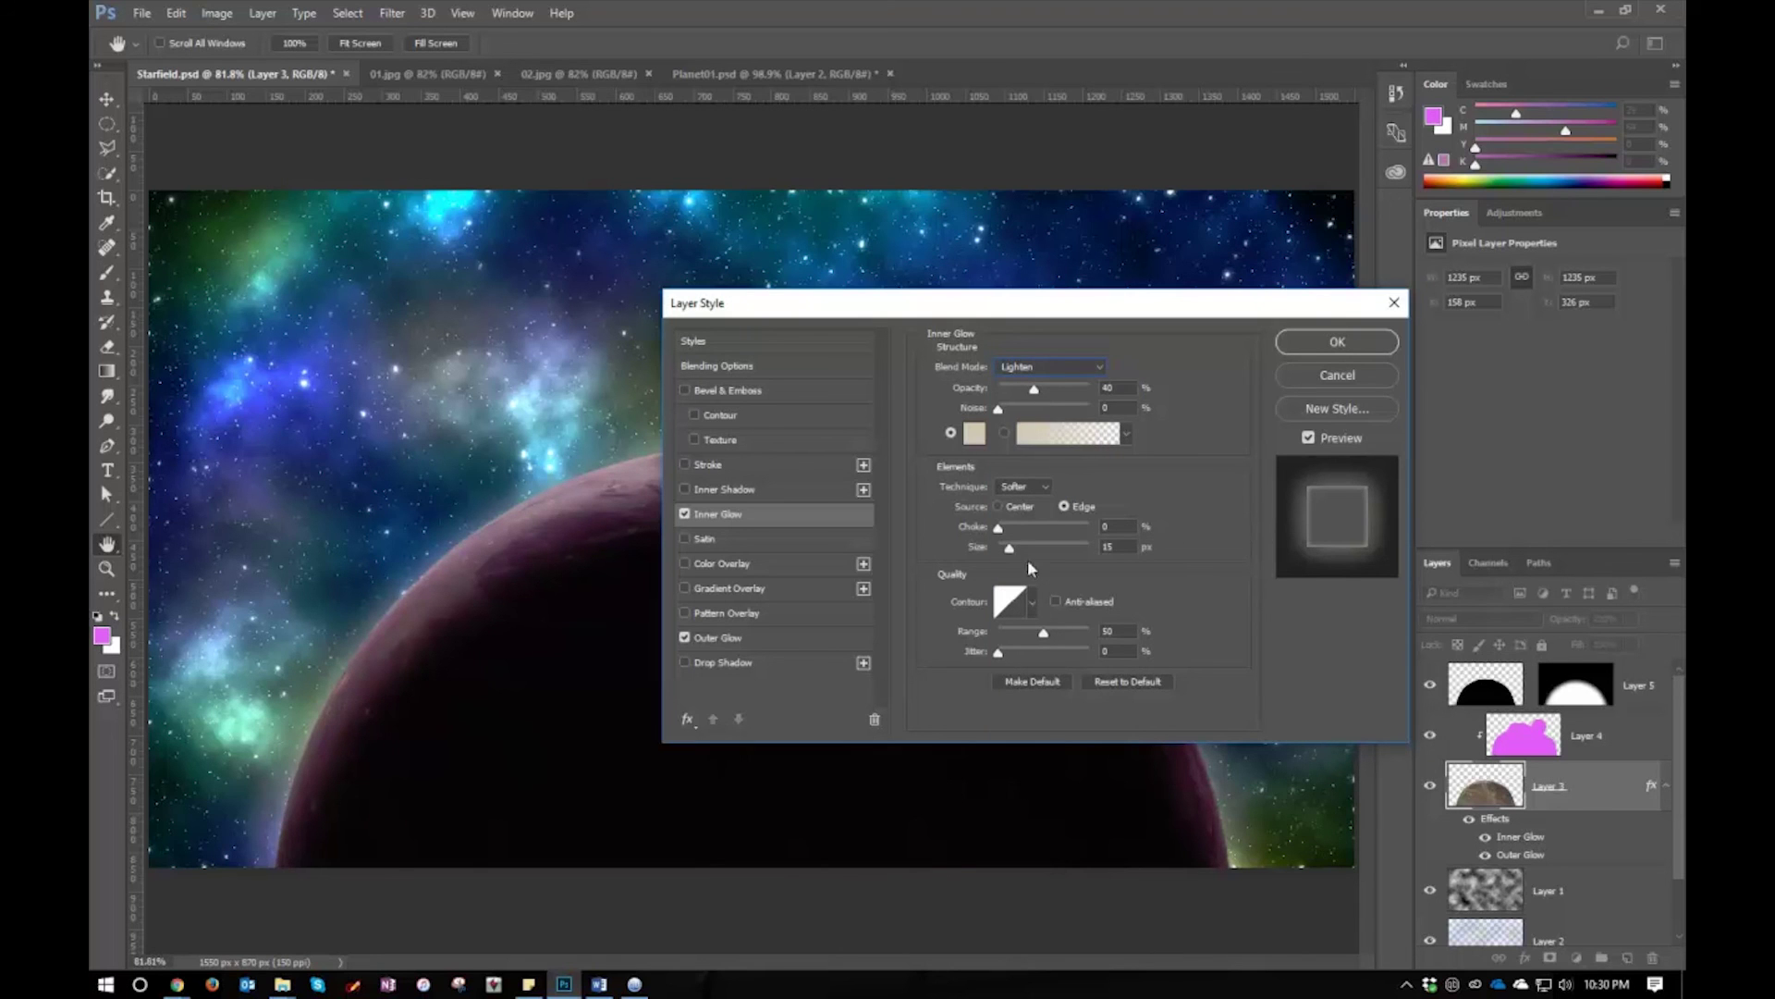
click(1122, 543)
text(60)
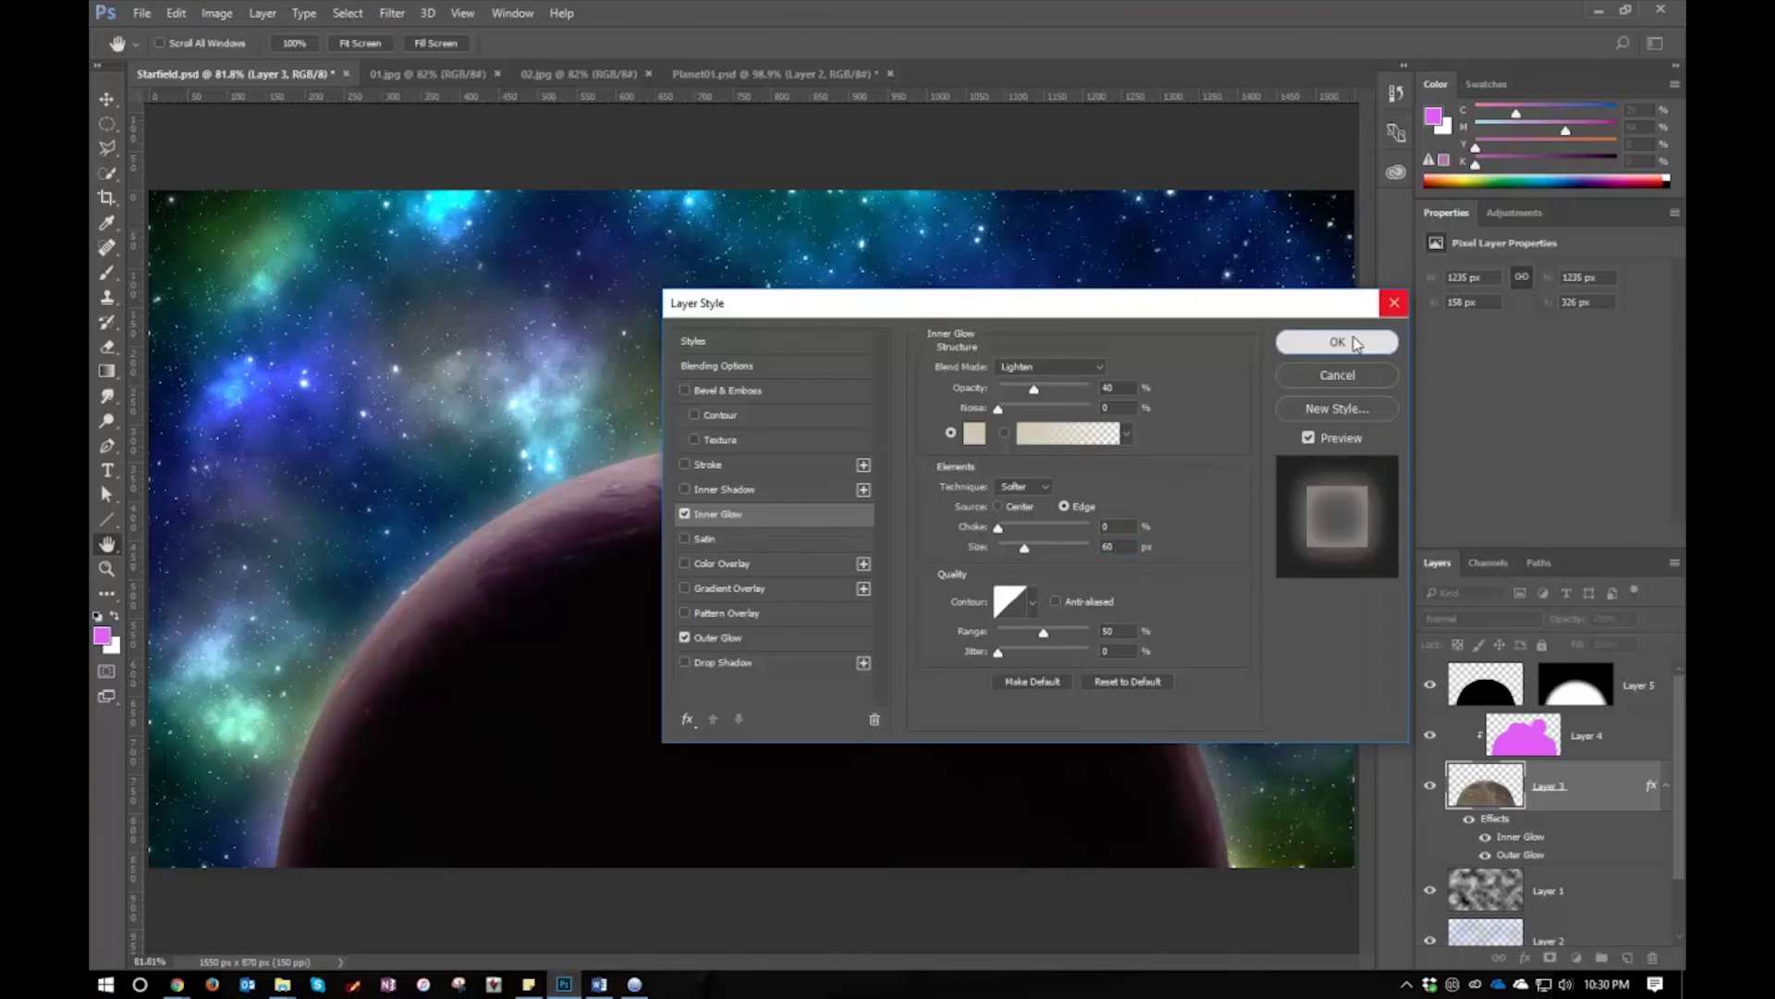
click(1337, 341)
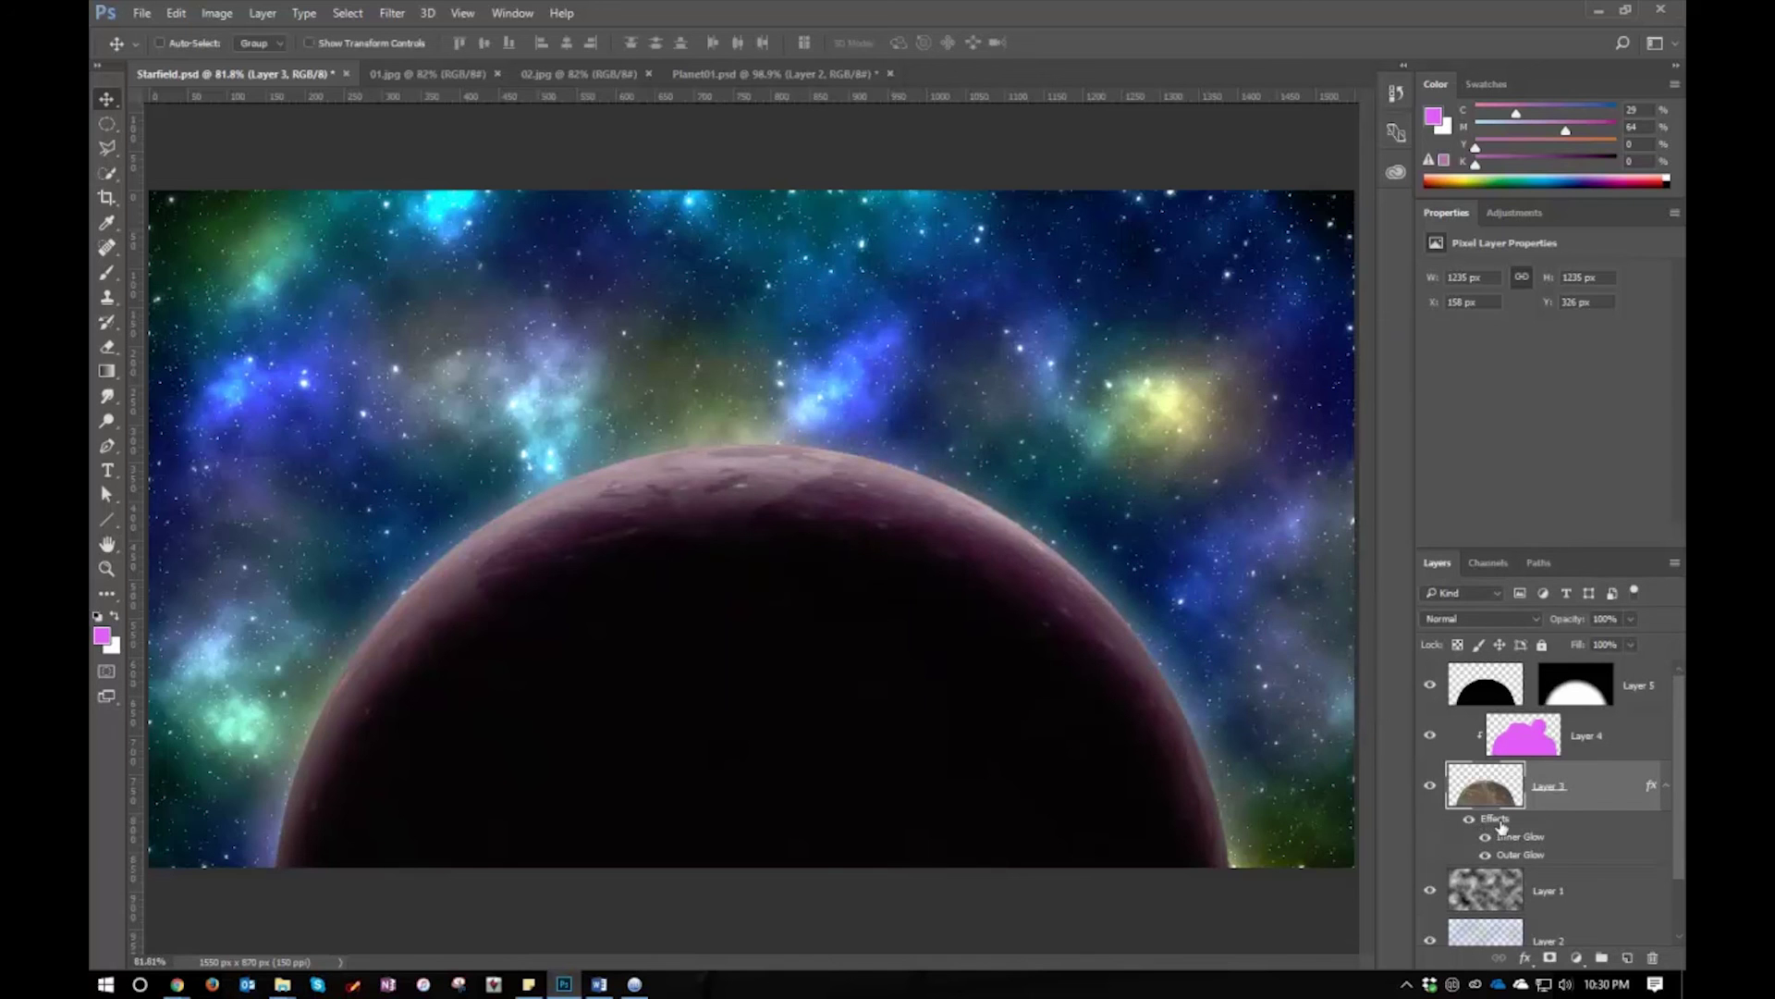
click(1469, 820)
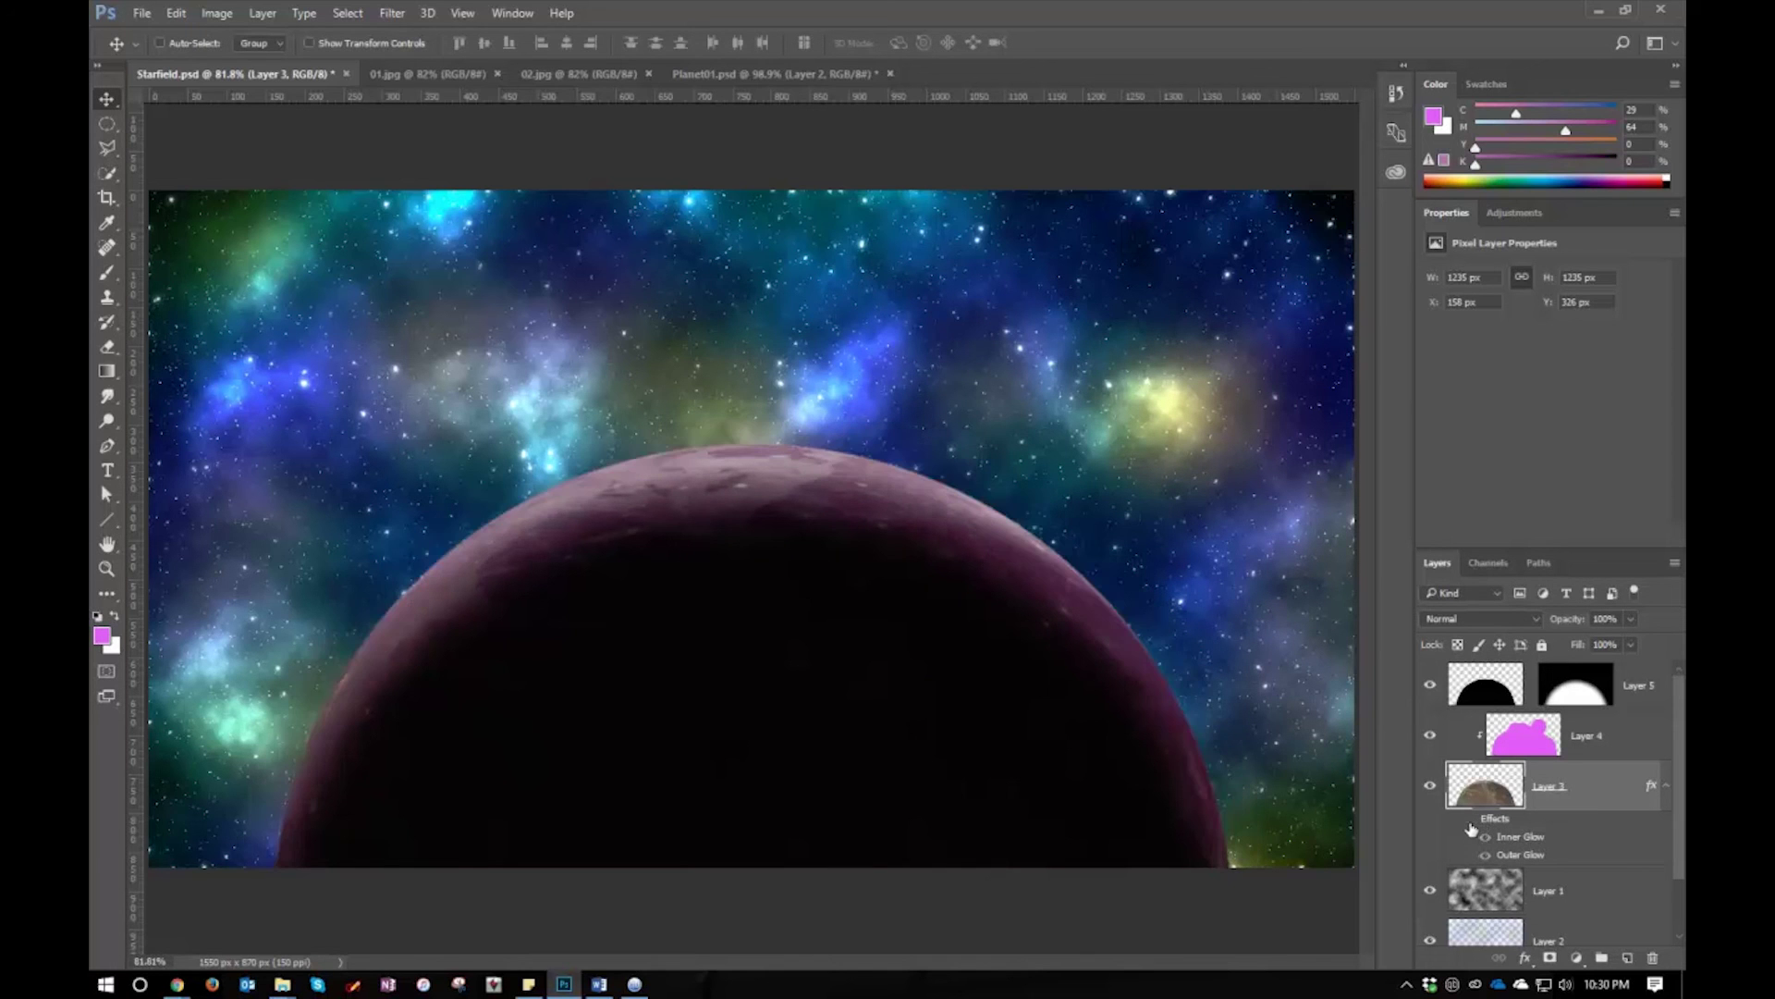
click(1471, 825)
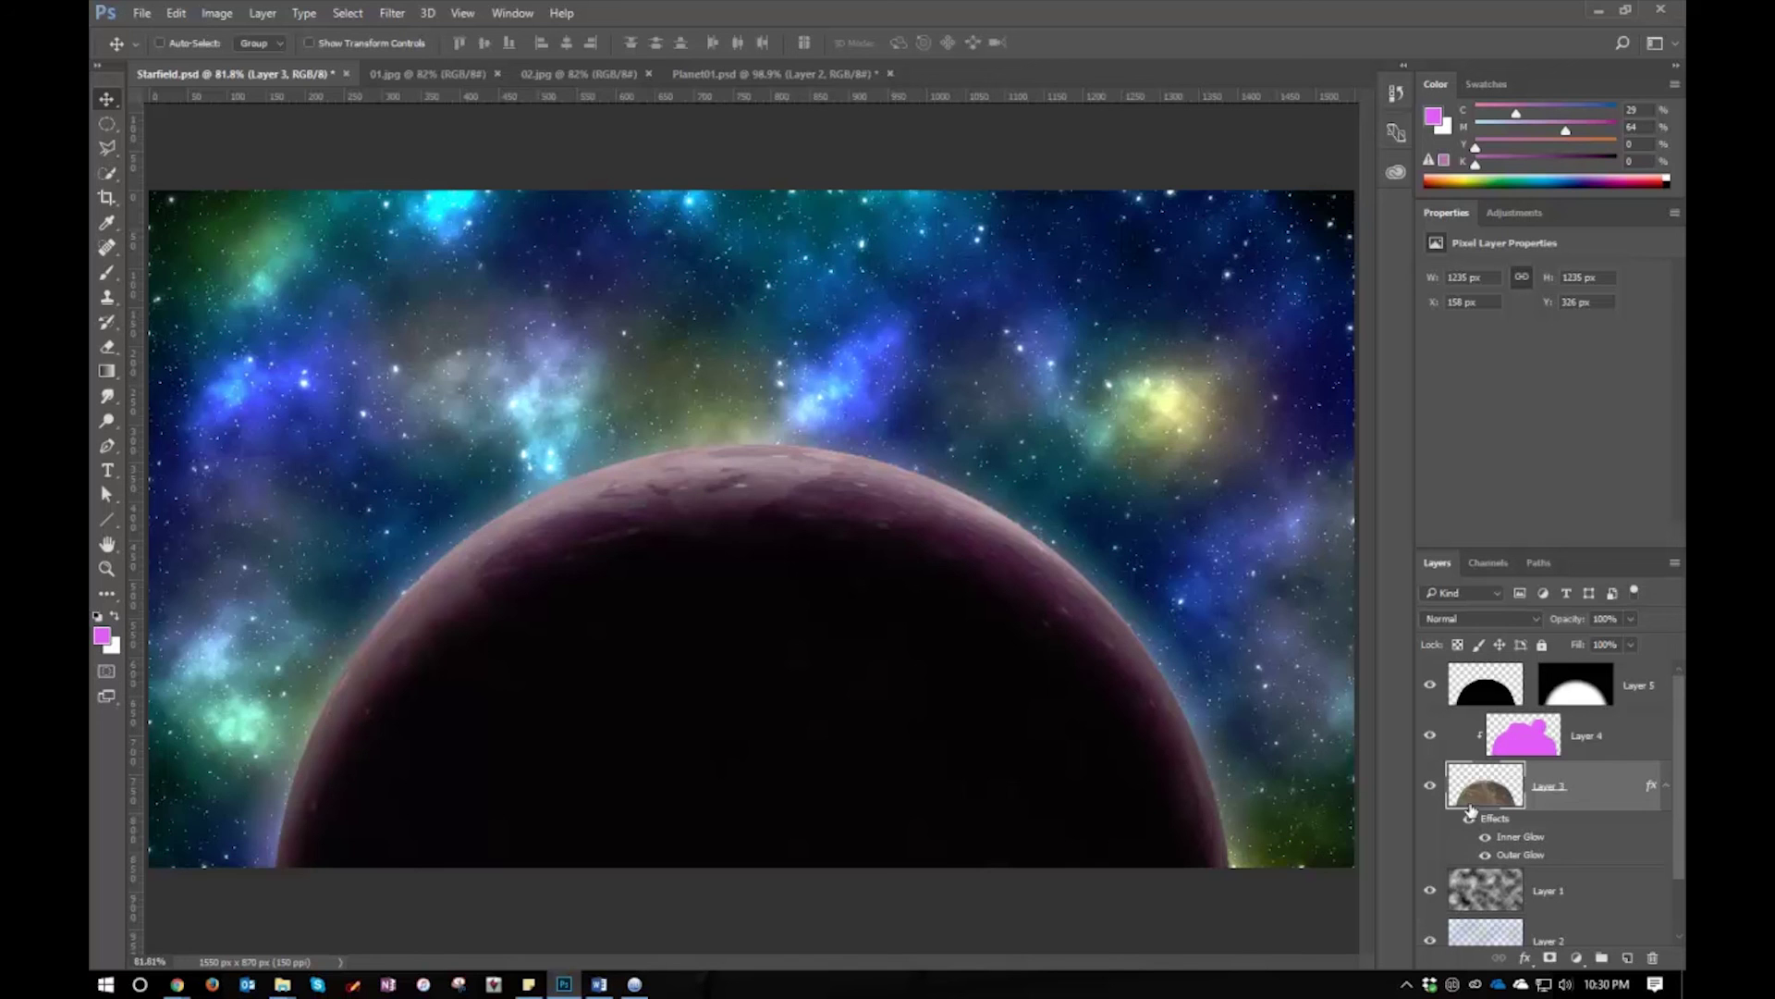
Stamp all visible layers into a new merged layer above the black shadow layer
click(1498, 689)
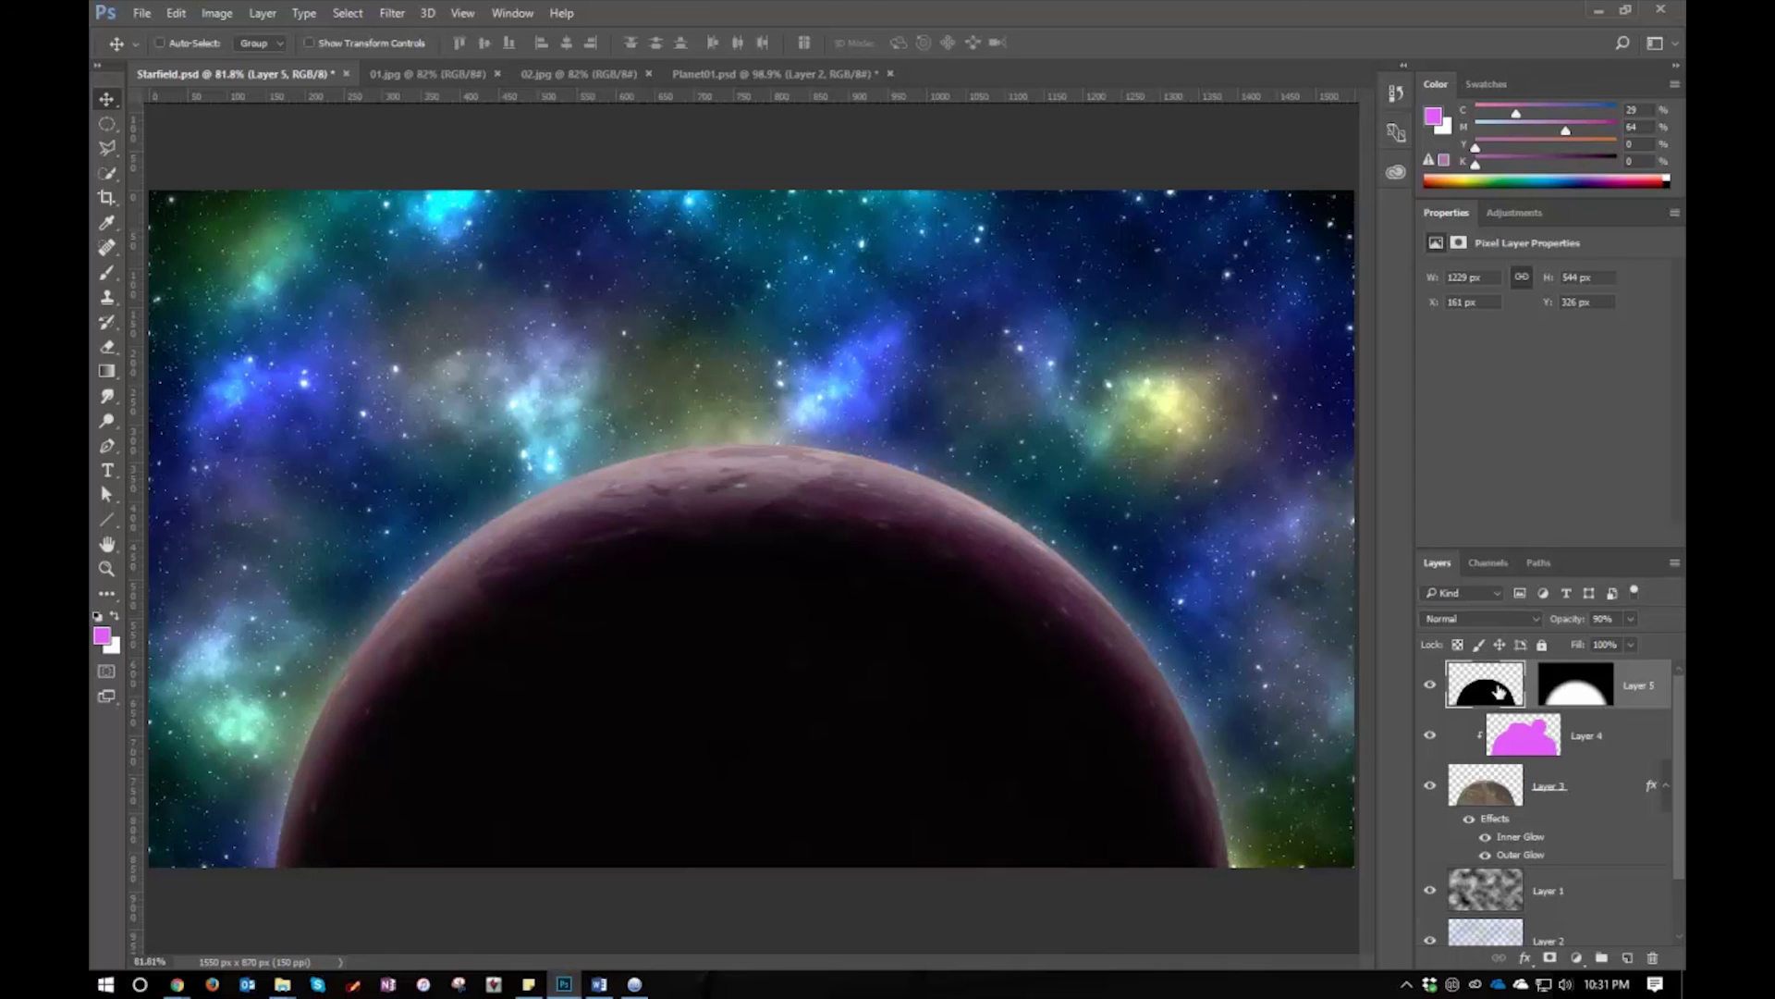
key(ctrl)
key(ctrl+shift+alt+e)
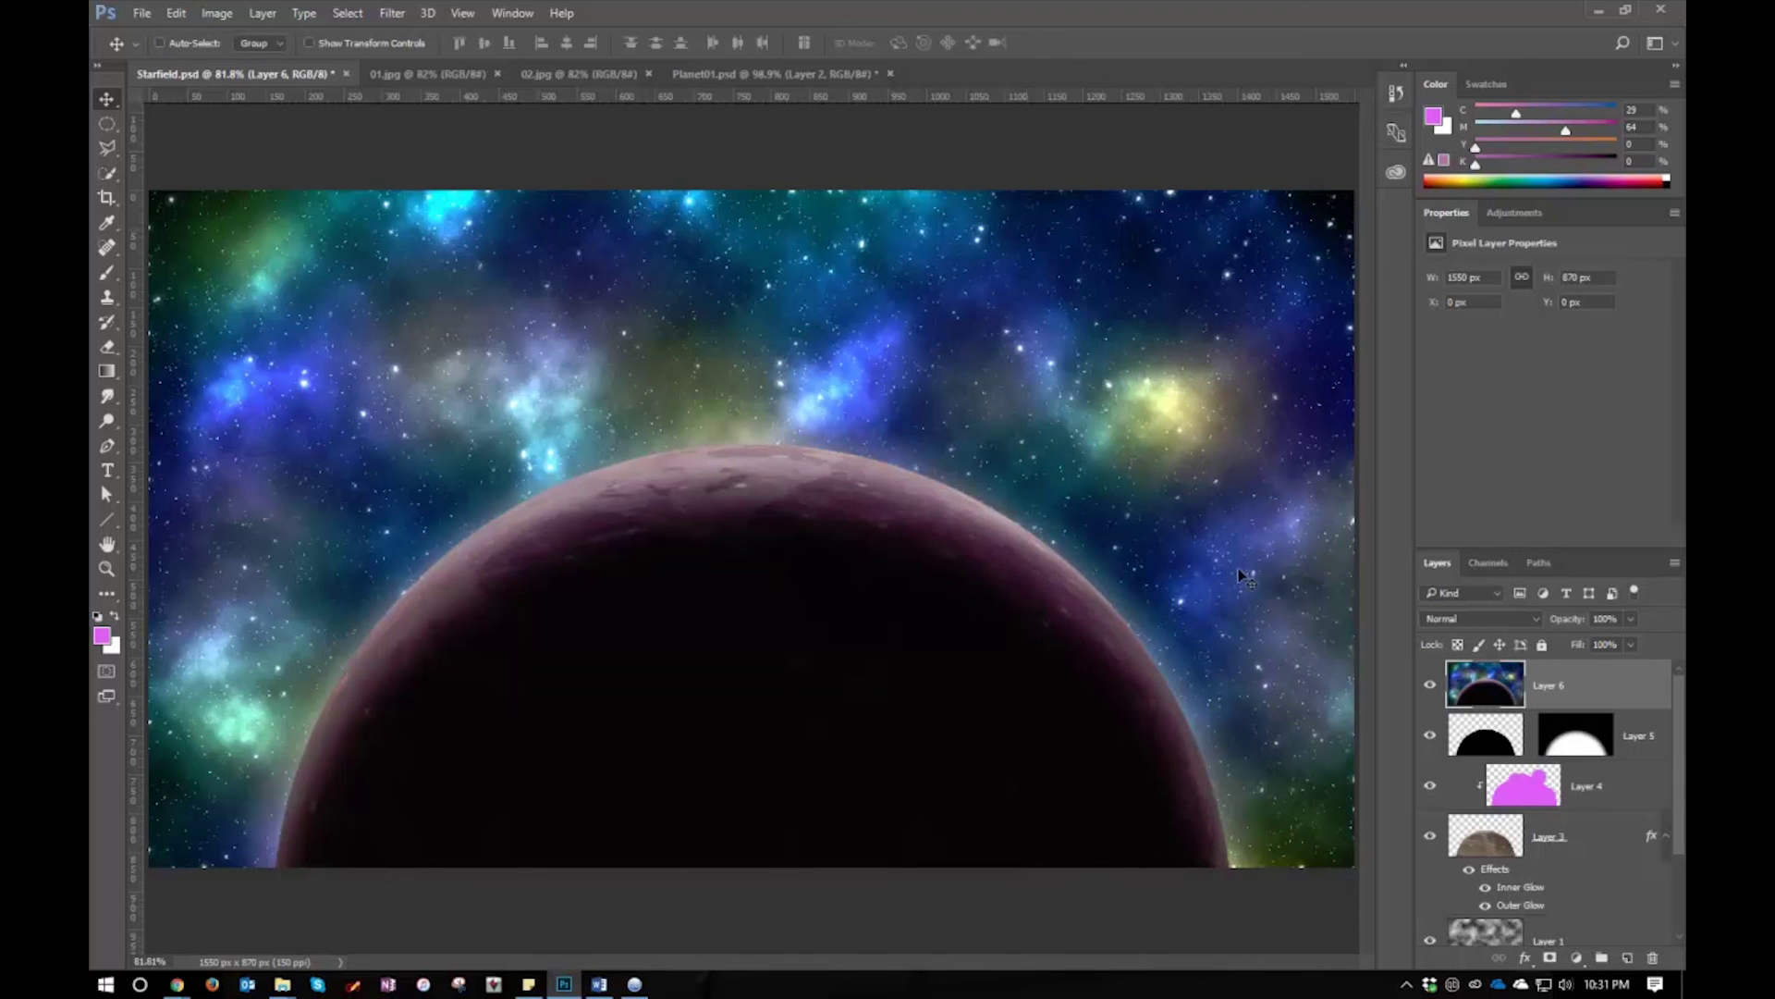
Render a 35mm Prime lens flare at 75% brightness on the merged layer, centred just above the planet's upper edge
click(392, 13)
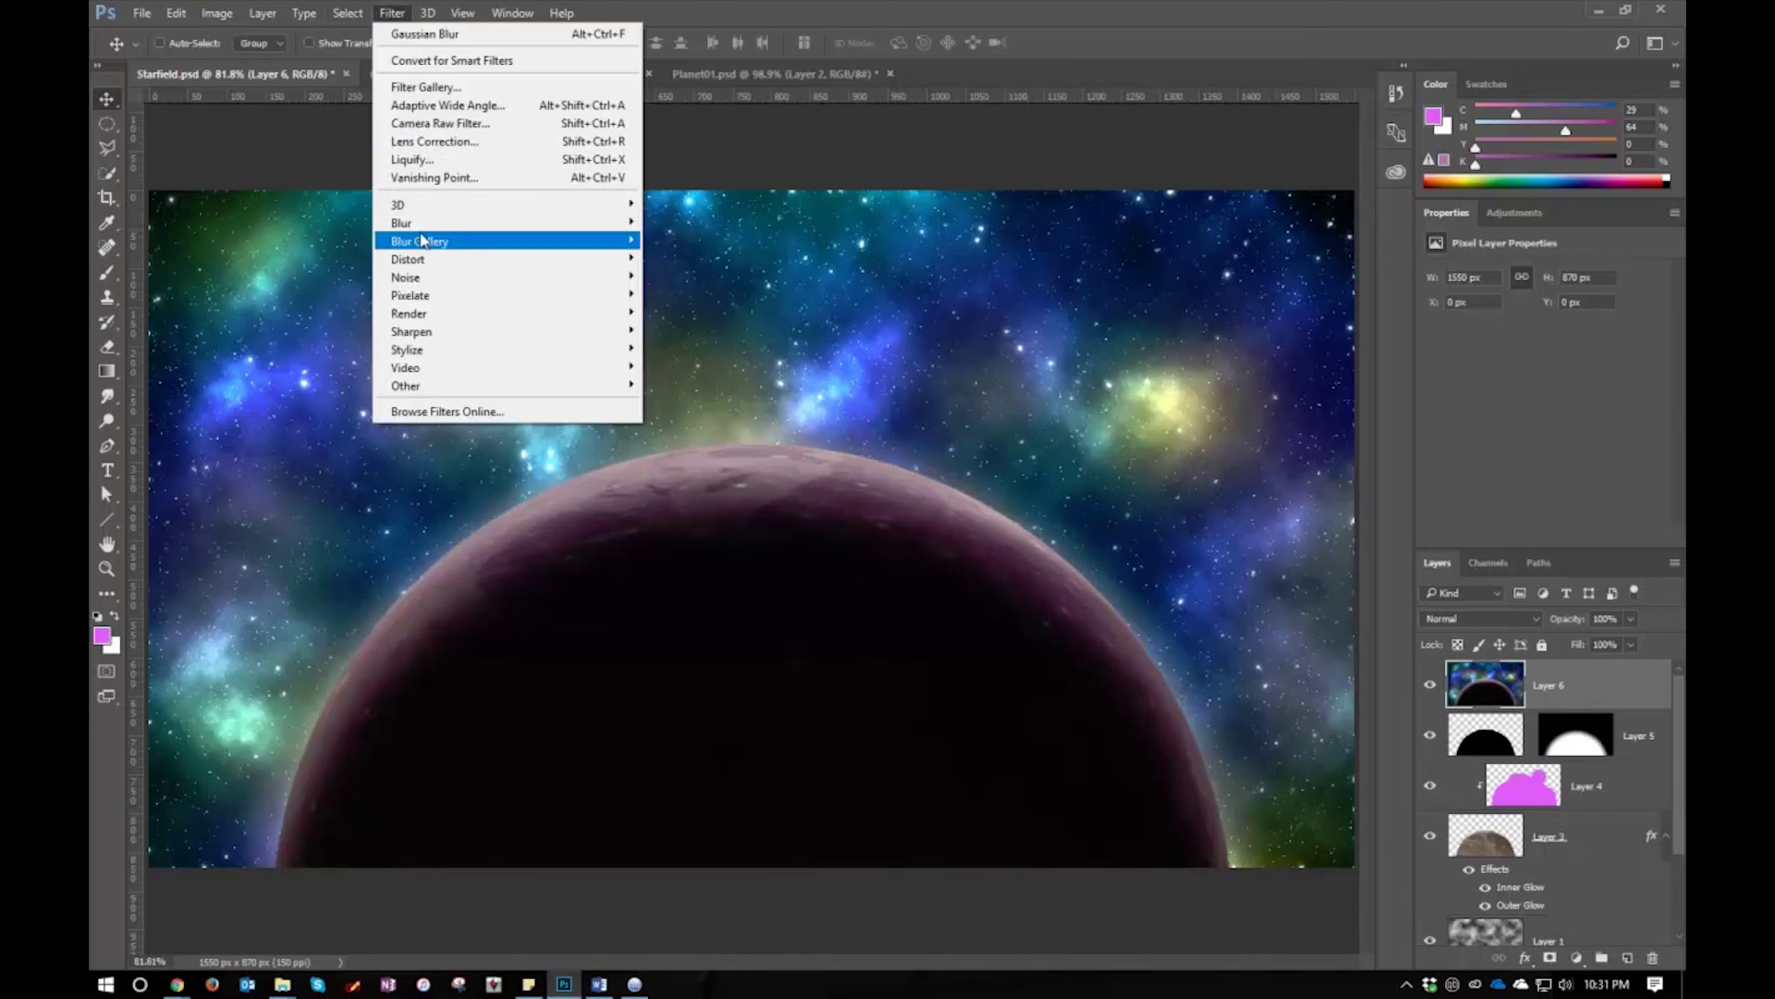
mouse_move(578, 317)
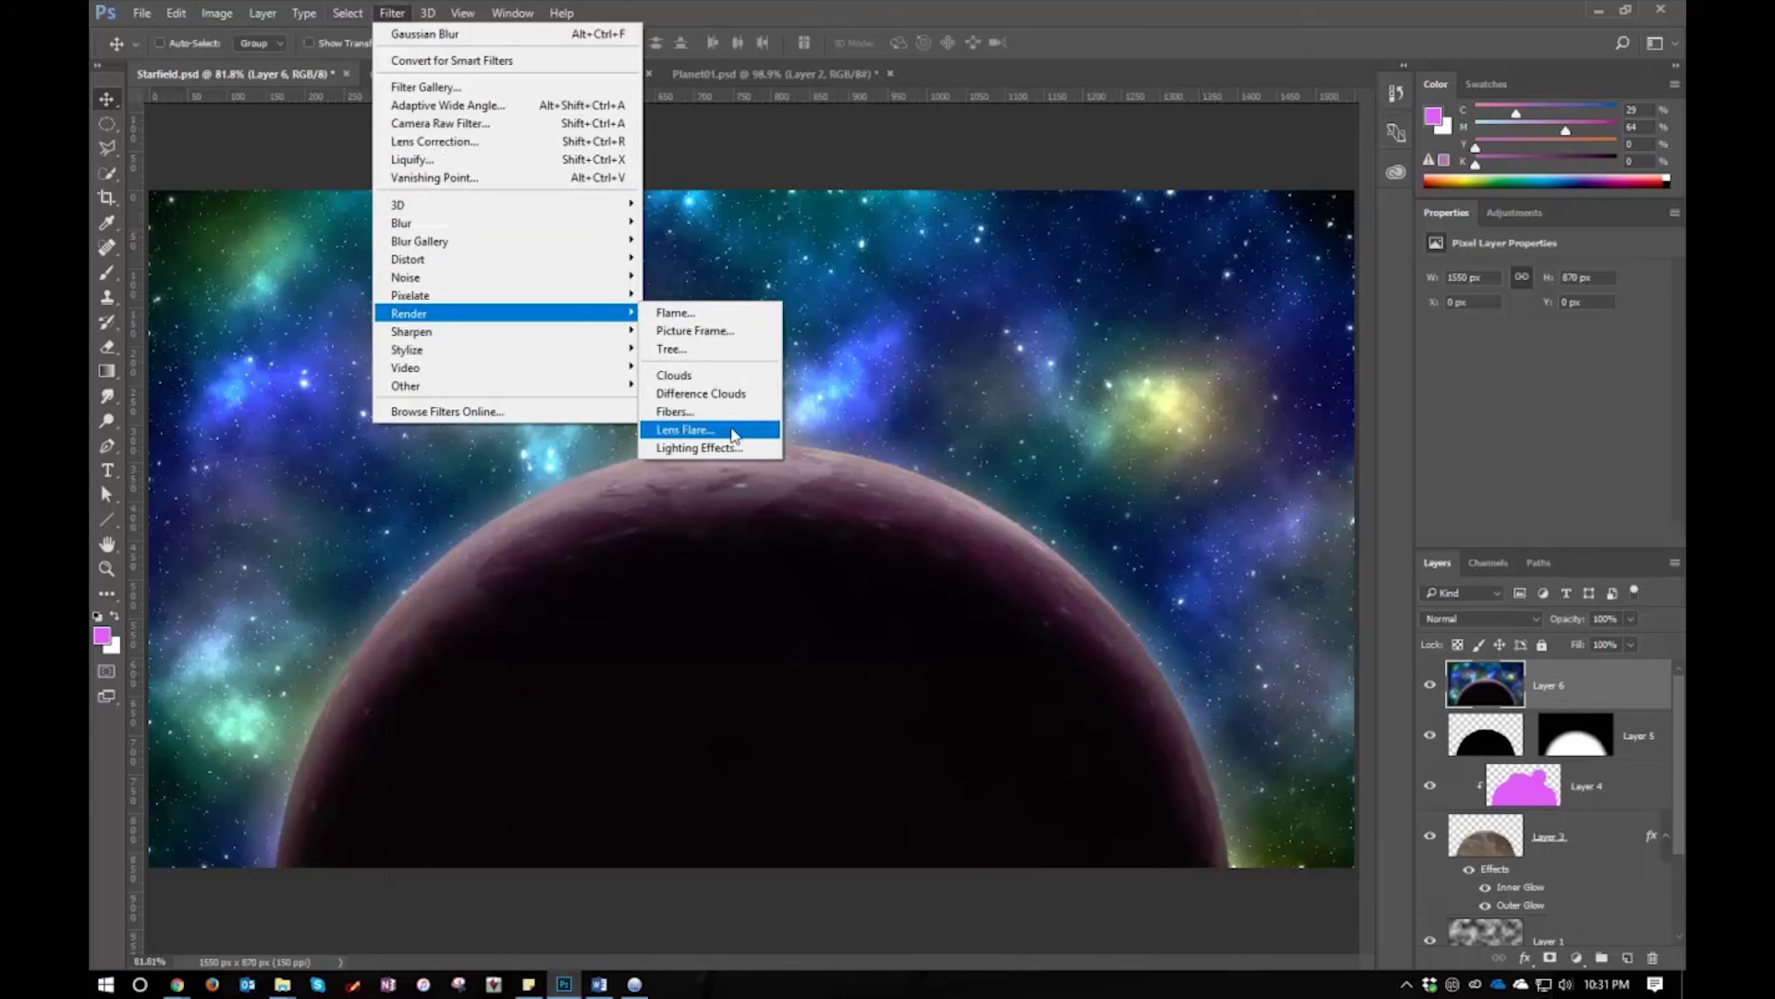
click(684, 430)
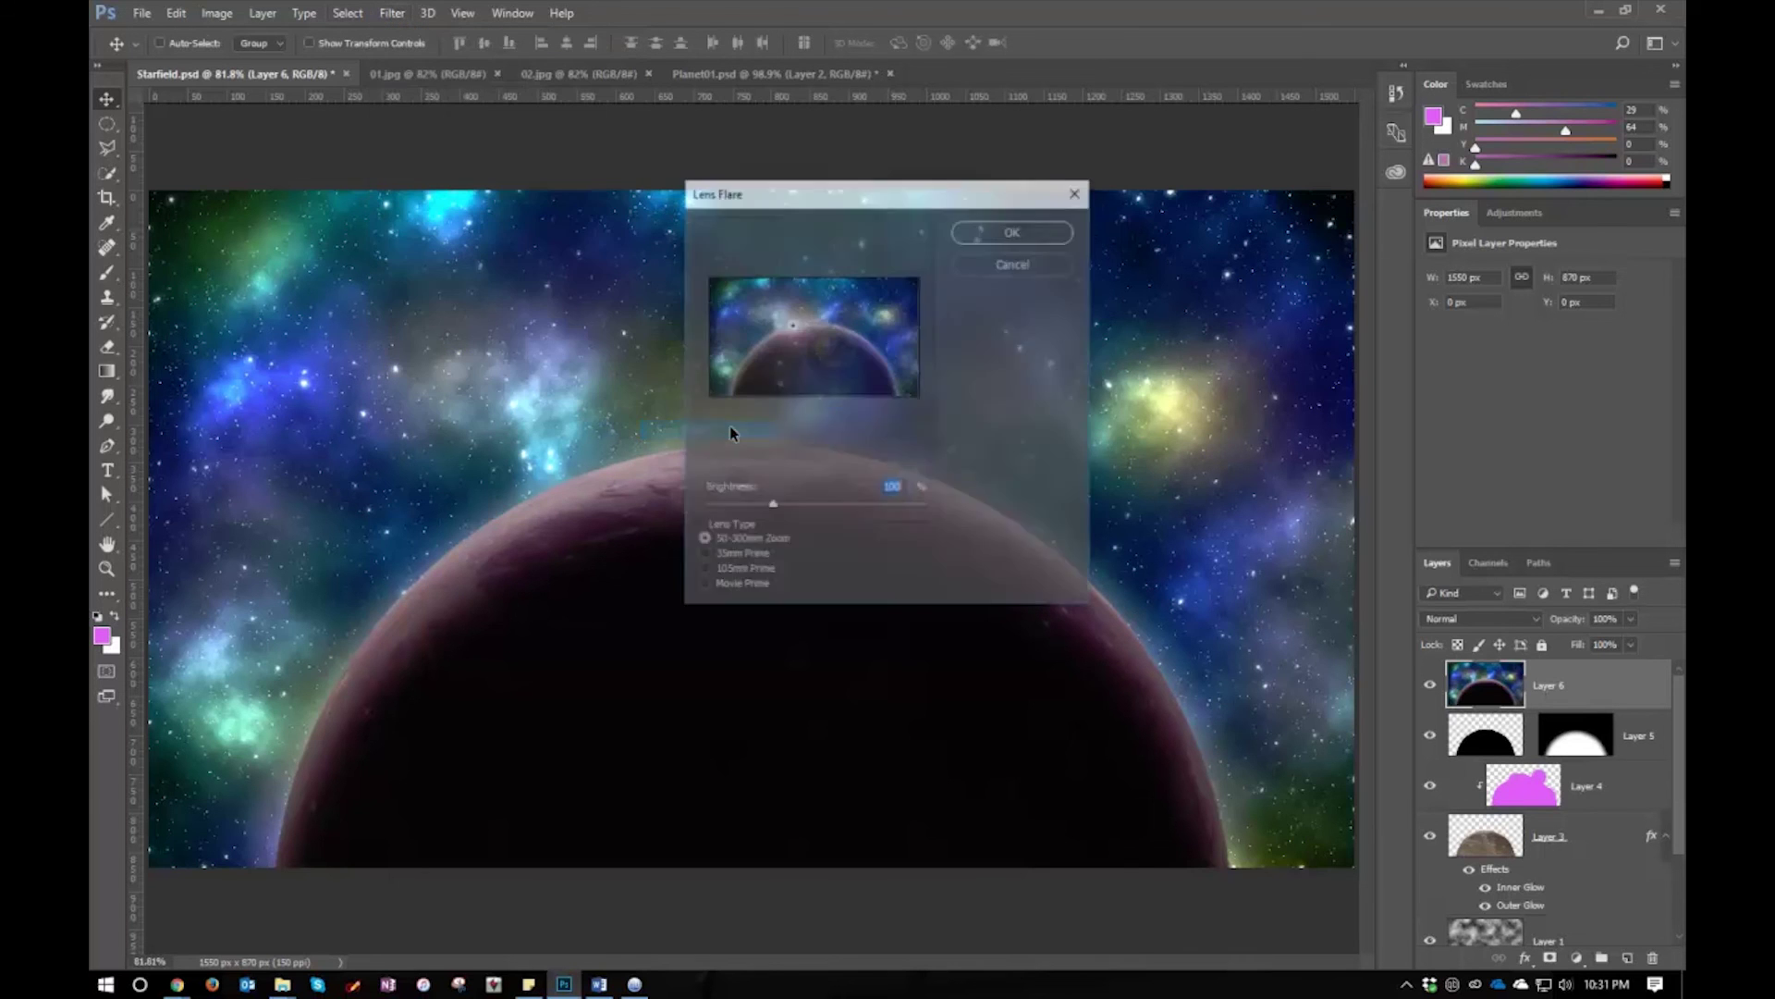
click(736, 557)
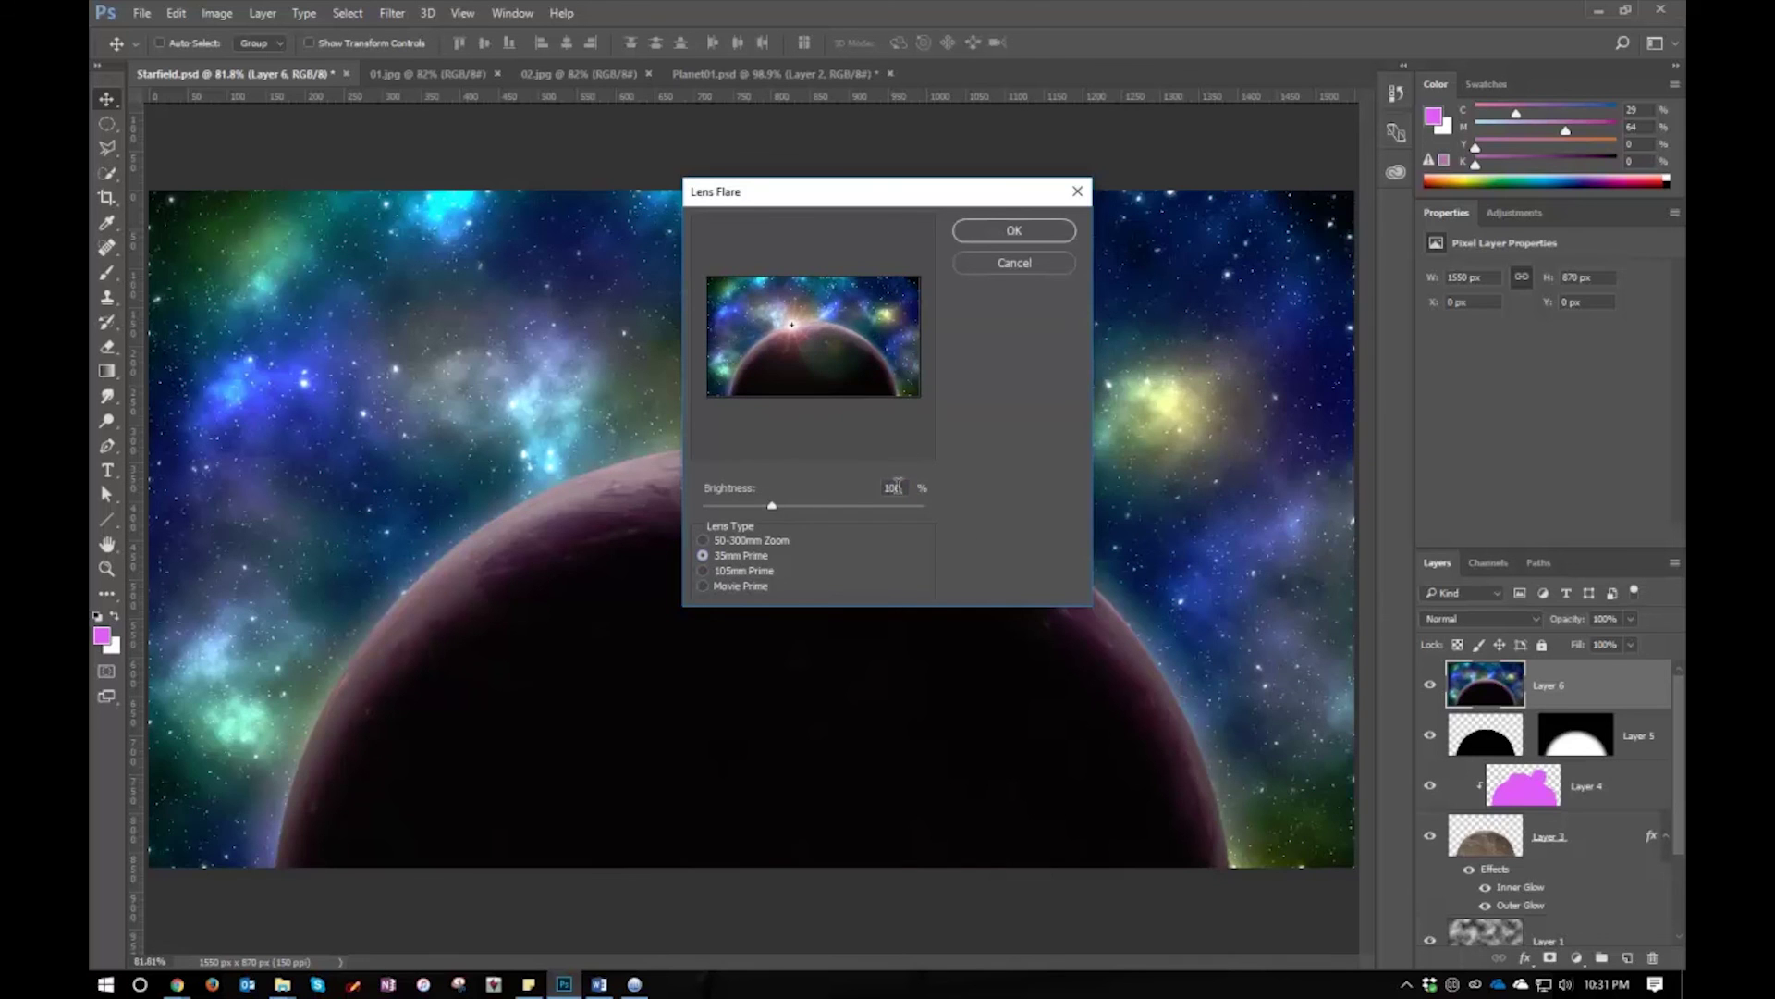
text(75)
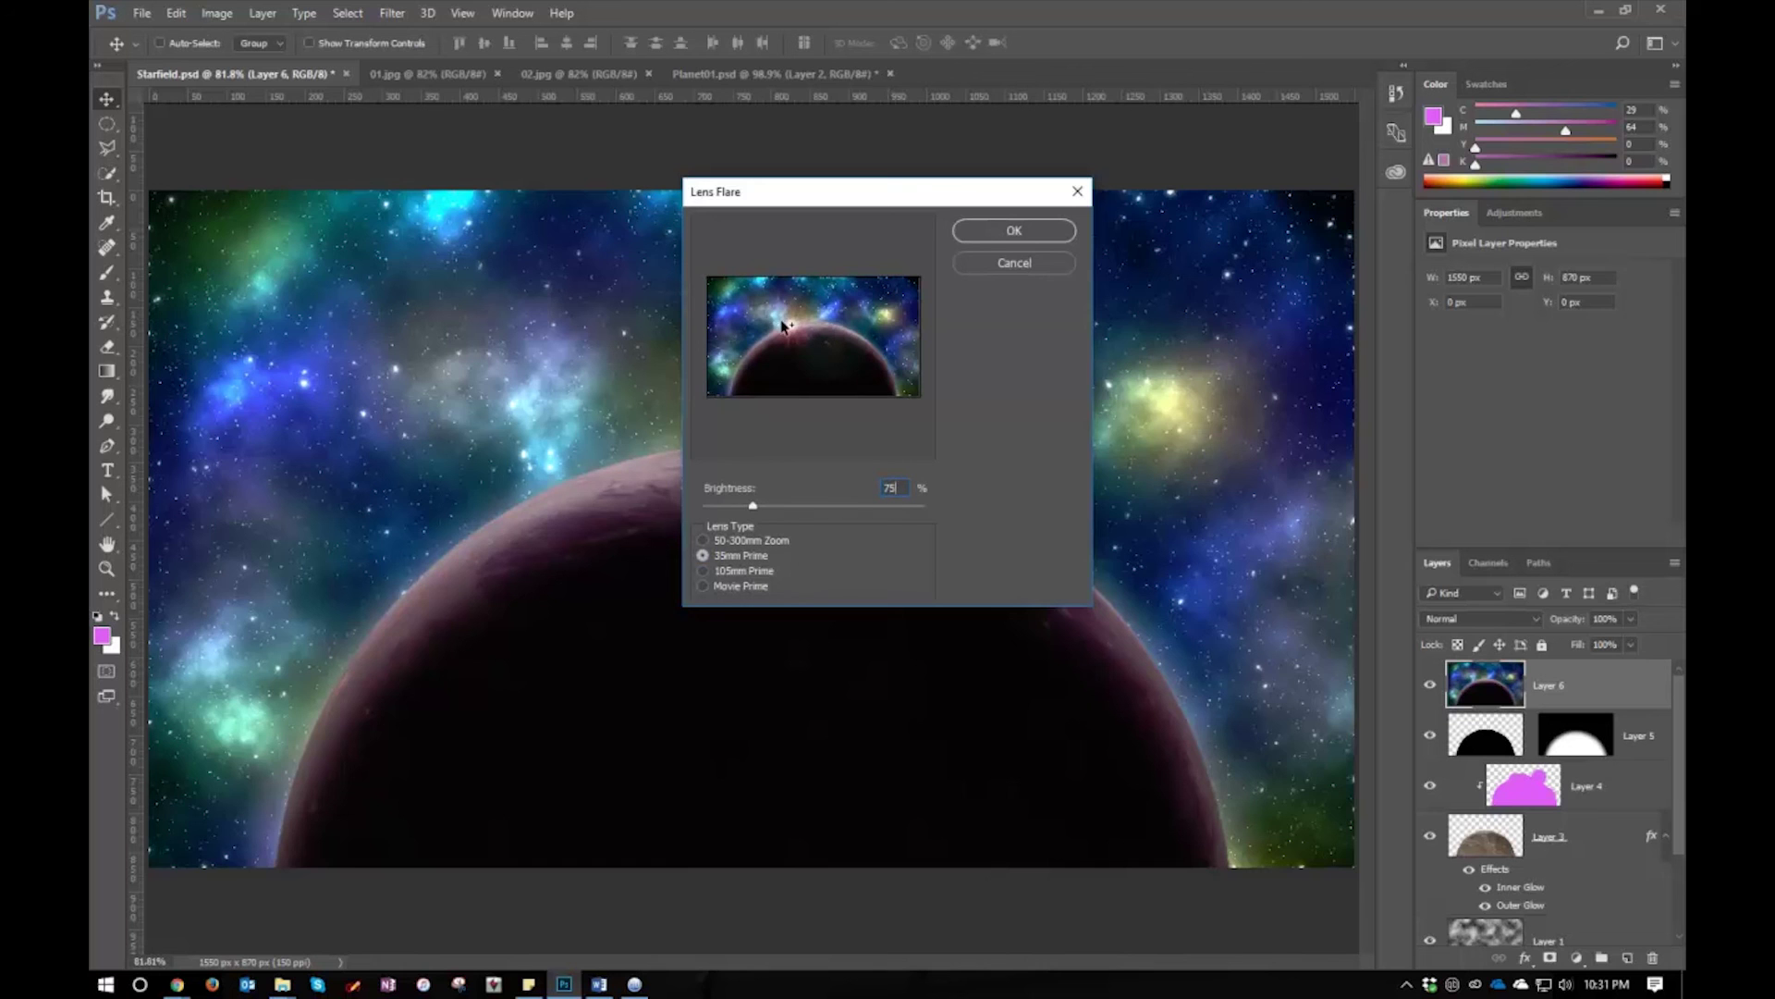
mouse_move(788, 326)
mouse_down()
mouse_move(865, 319)
mouse_move(883, 333)
mouse_move(864, 361)
mouse_move(815, 349)
mouse_move(866, 343)
mouse_move(888, 313)
mouse_move(714, 305)
mouse_move(817, 326)
mouse_up()
click(1002, 233)
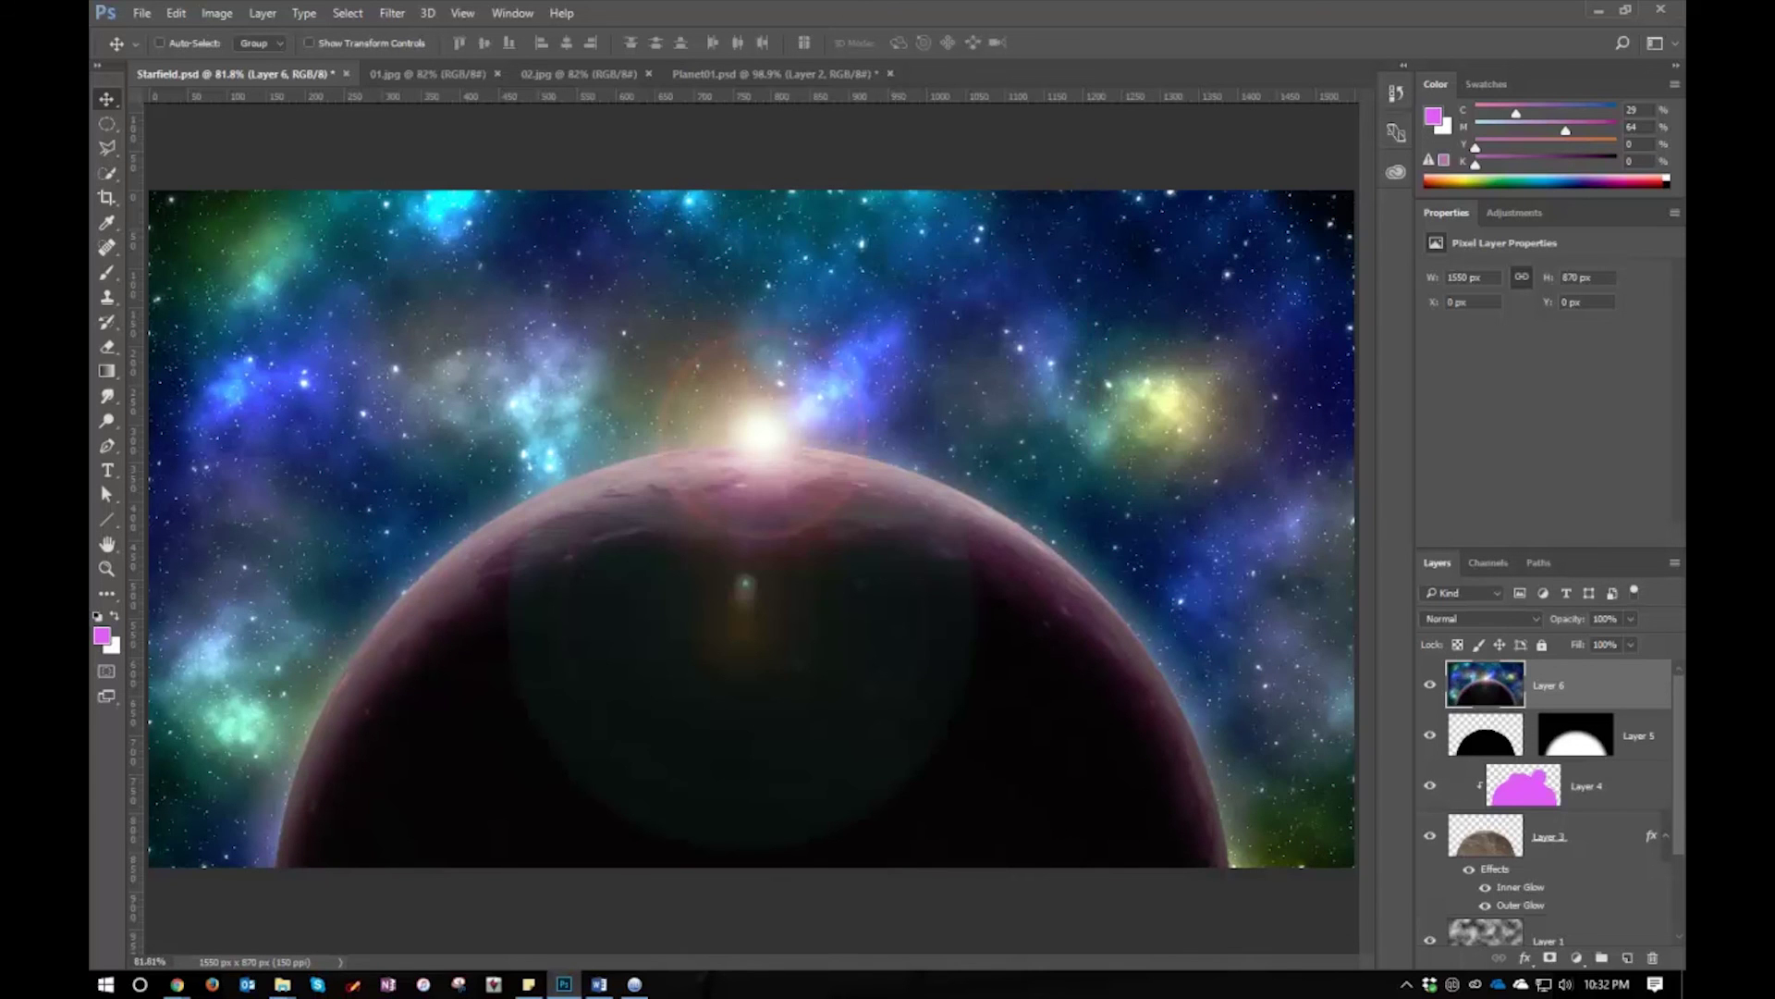